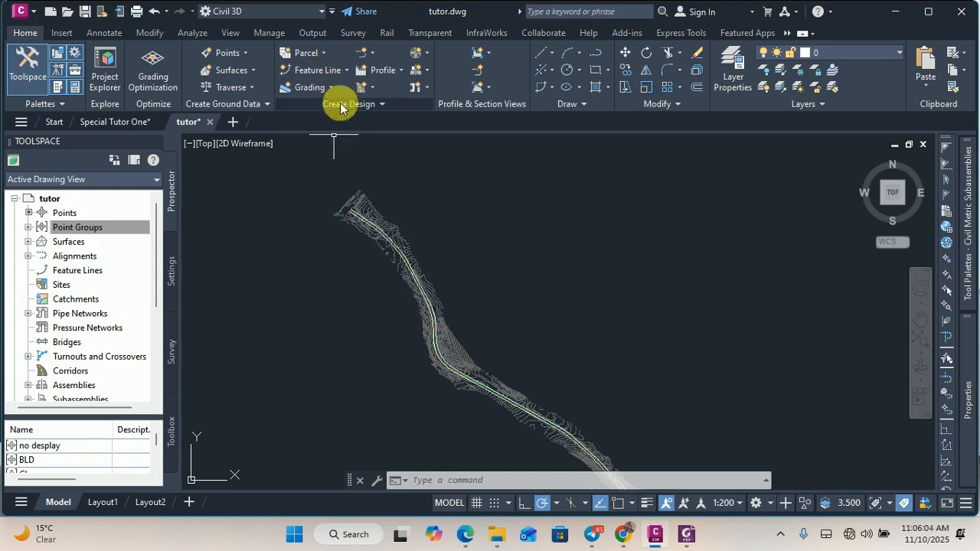
- Start a surface profile for Alignment - Horizontal Alignment and add the EG surface to the profile list without sampled offsets
left_click(402, 71)
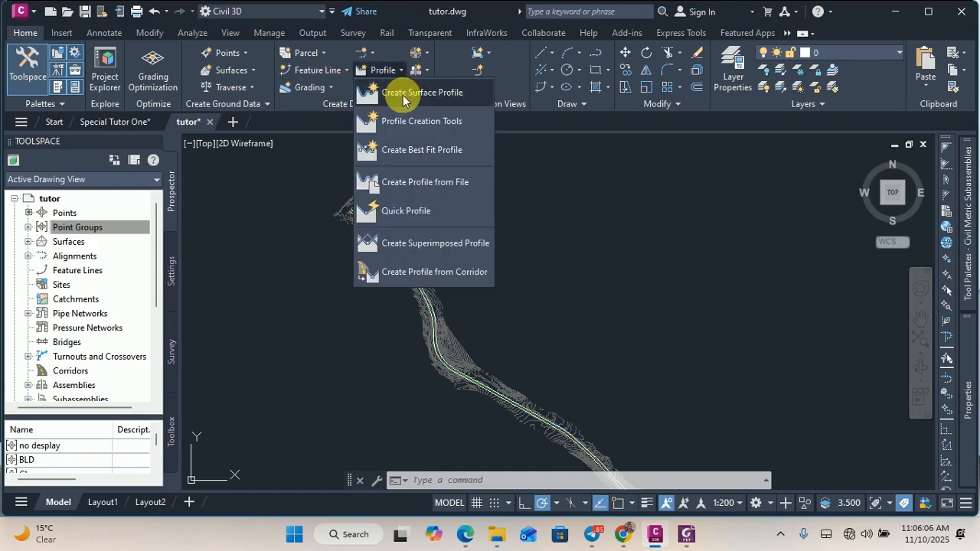
left_click(404, 92)
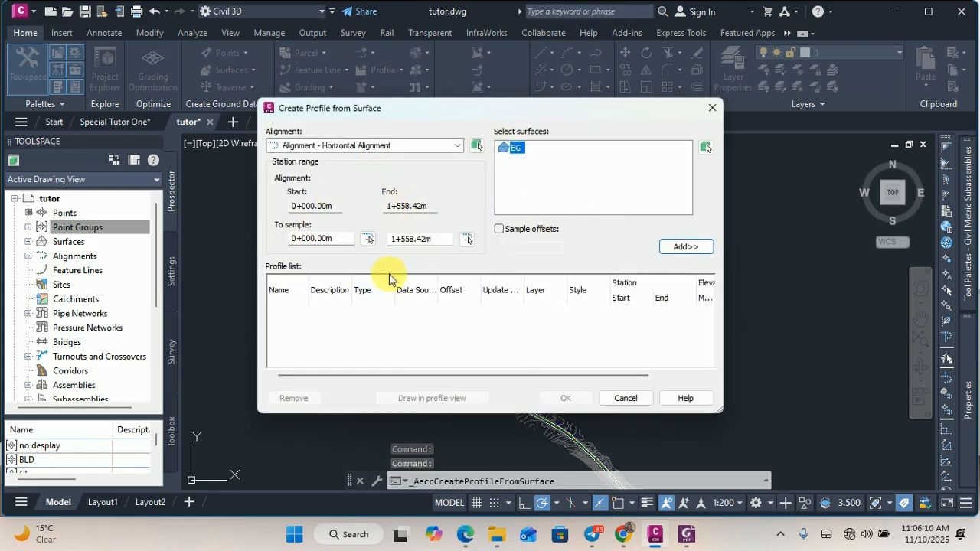
left_click(424, 146)
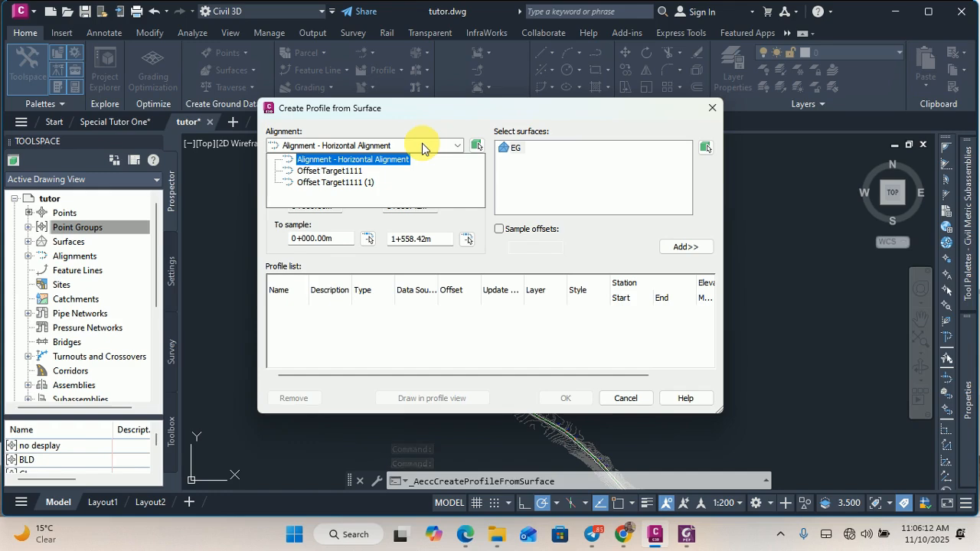
left_click(434, 159)
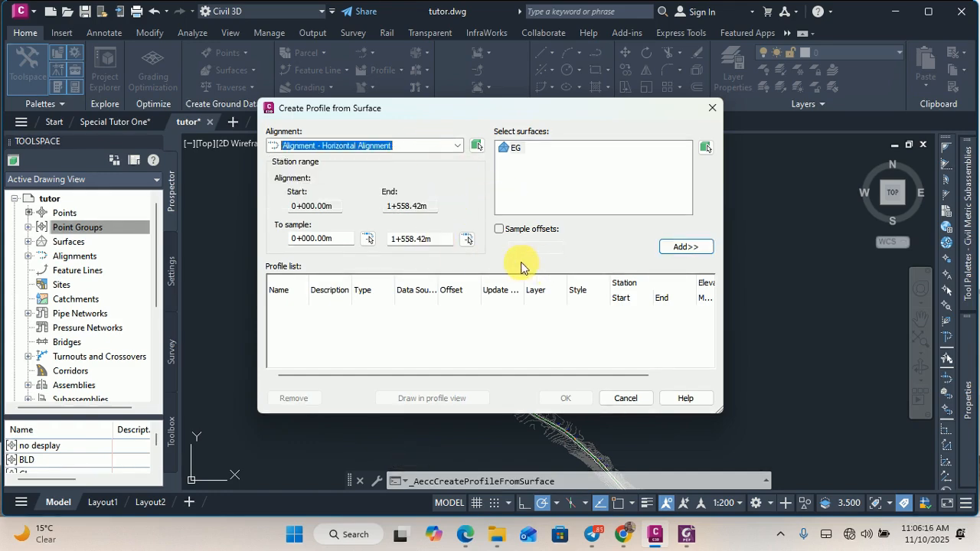
left_click(499, 230)
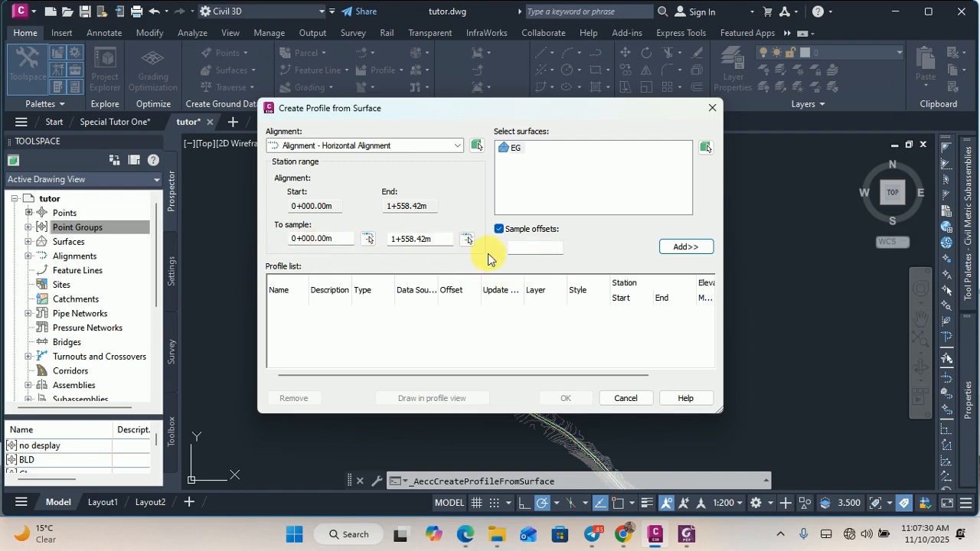
left_click(499, 229)
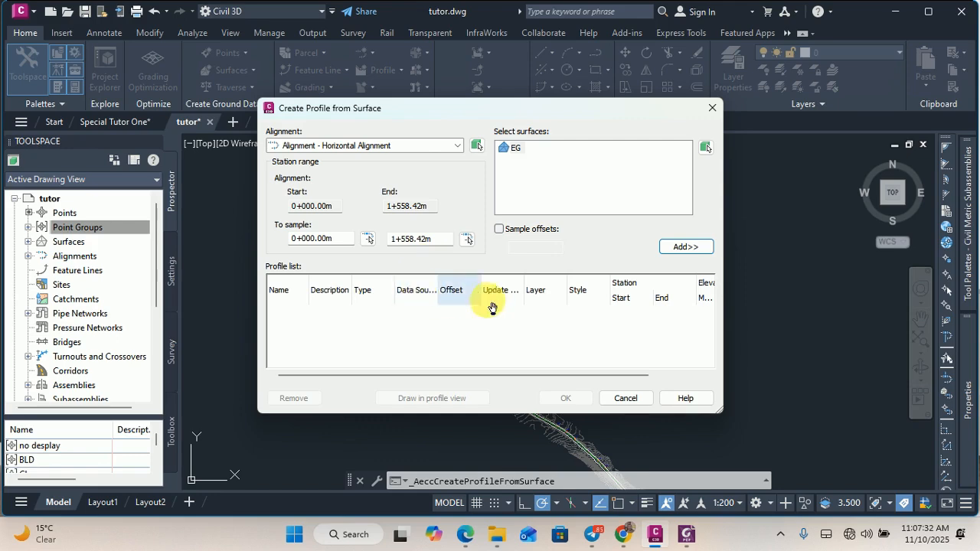
left_click(684, 247)
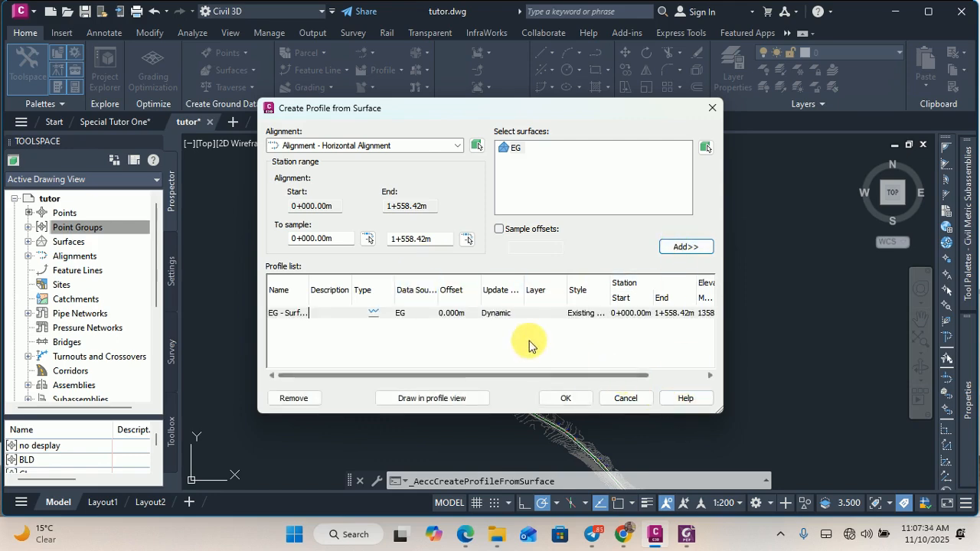
- Set the style of the listed EG surface profile to Design Profile
left_click(596, 320)
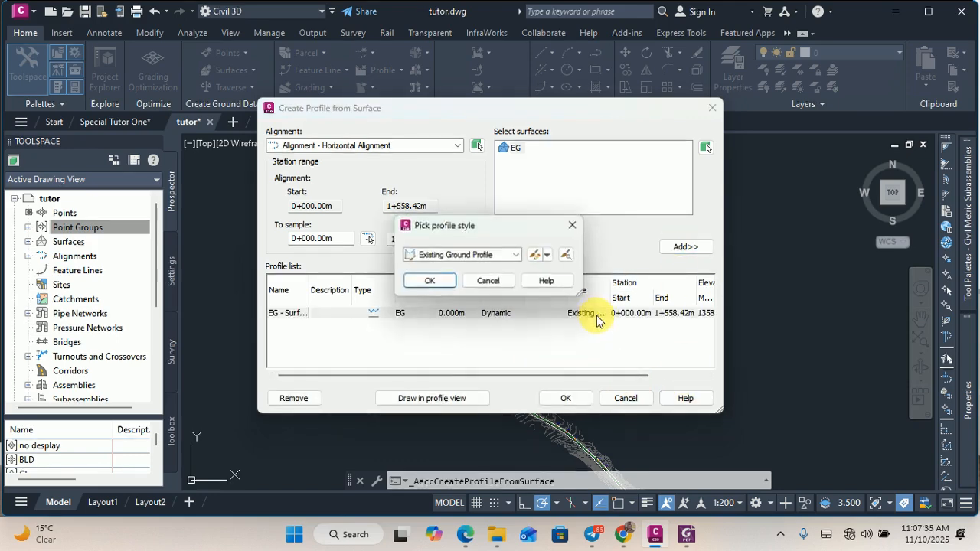
left_click(513, 255)
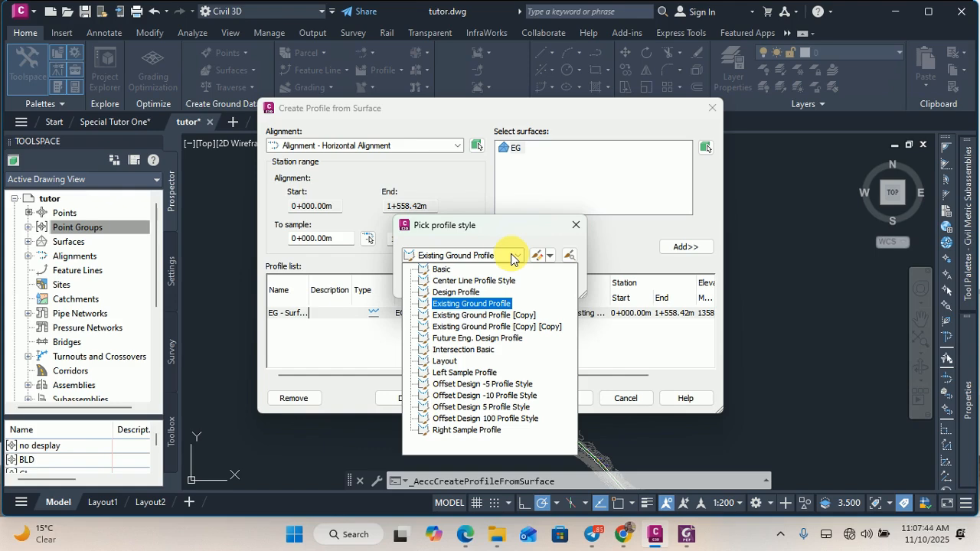
left_click(444, 293)
left_click(432, 282)
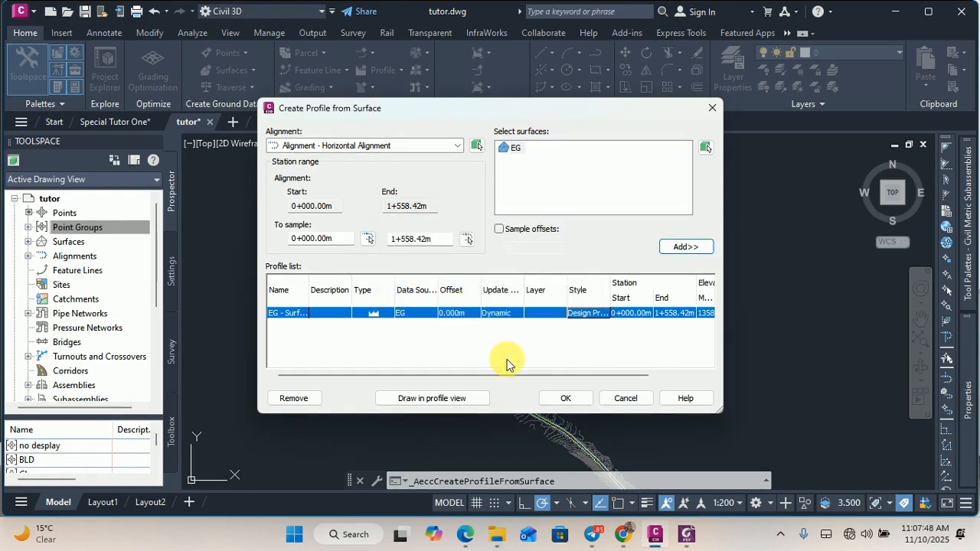
- Review the listed EG profile's elevation range and update mode in the profile list
left_click_drag(493, 376, 560, 372)
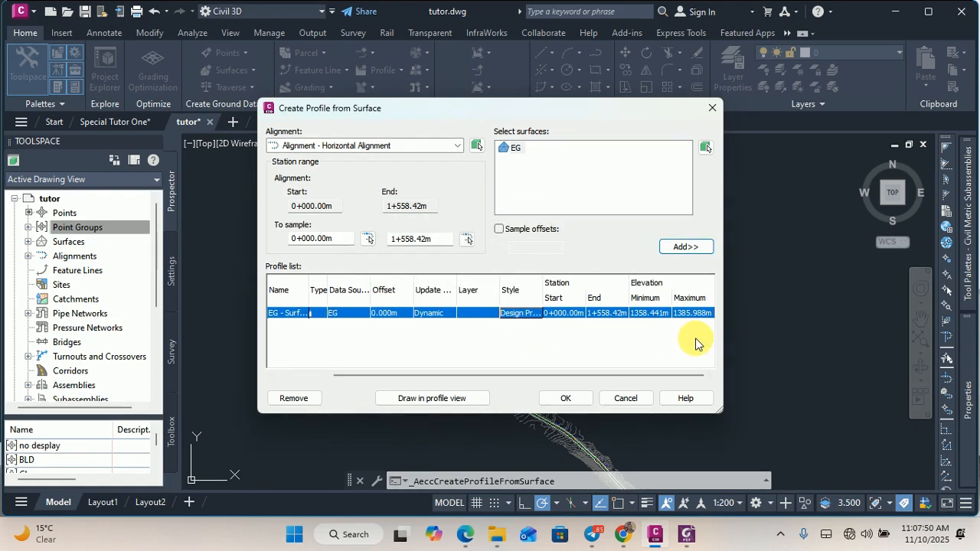
left_click(434, 315)
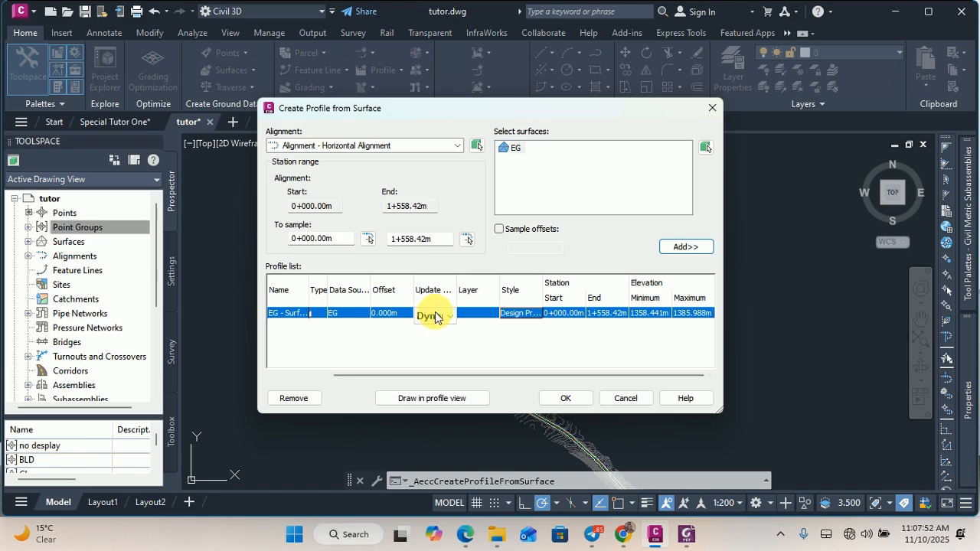
left_click(435, 315)
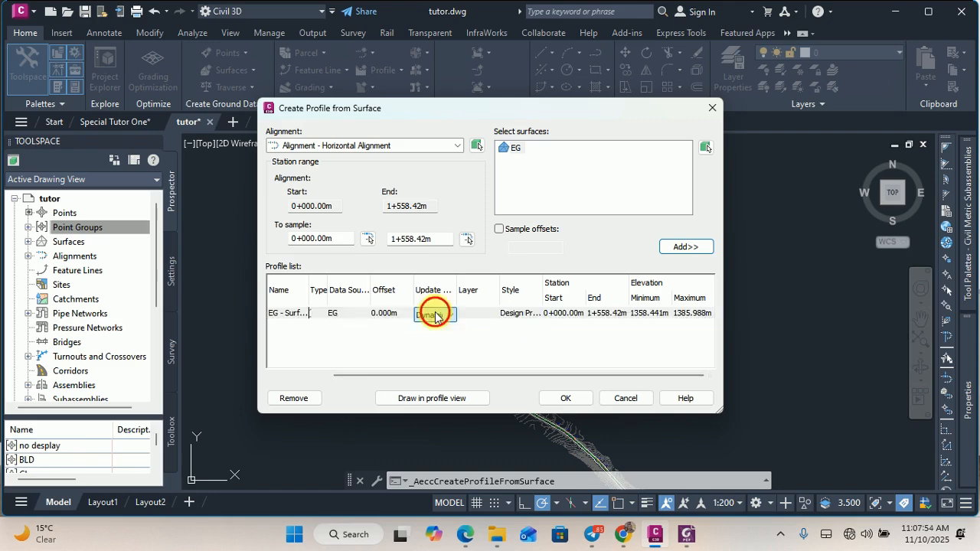
left_click(436, 314)
left_click(385, 351)
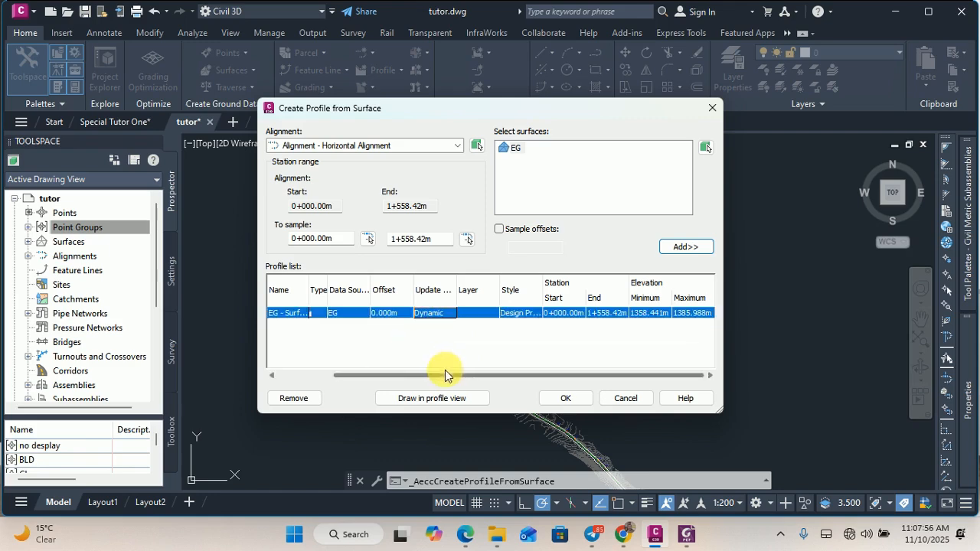
left_click_drag(407, 375, 329, 374)
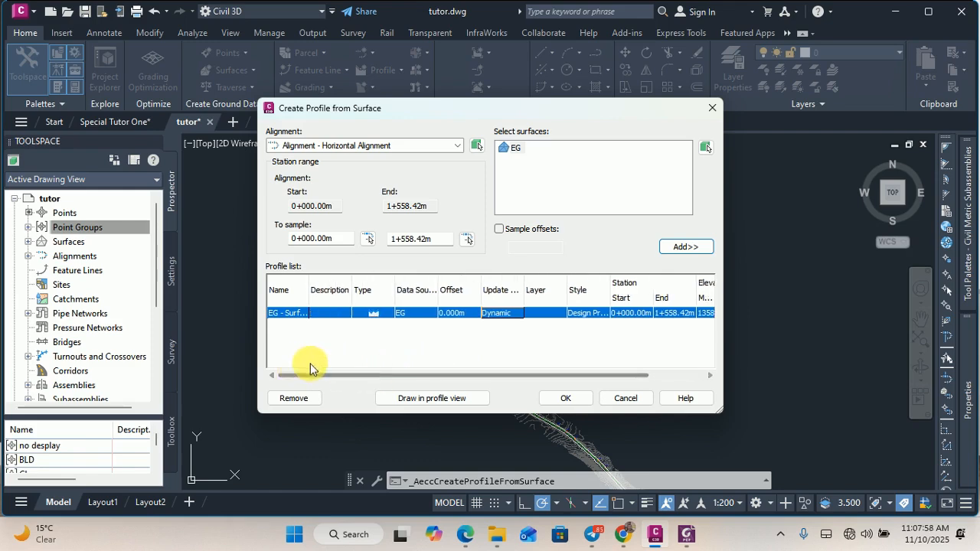
- Set up a profile view with the Future Eng. Design Profile View Style, keeping the automatic station range and automatic height
left_click(429, 401)
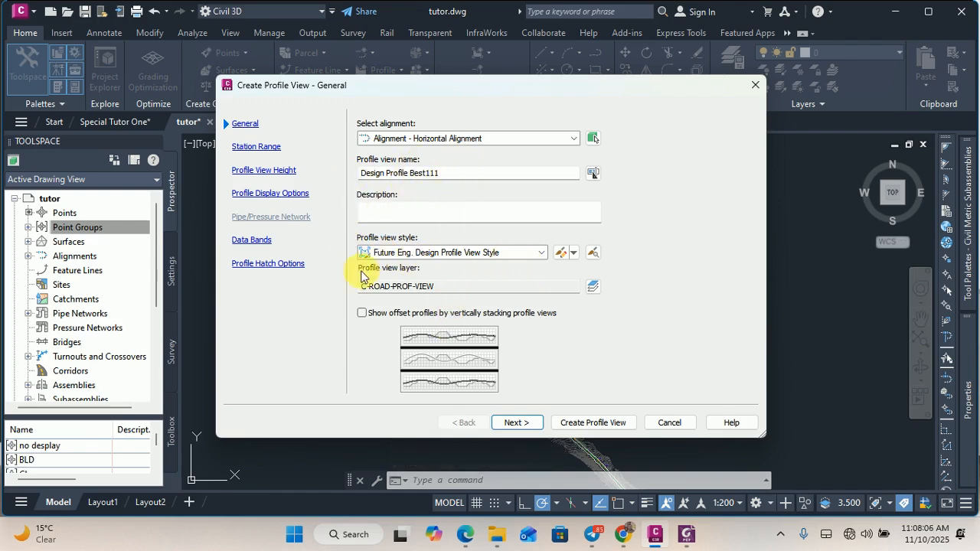
left_click(527, 255)
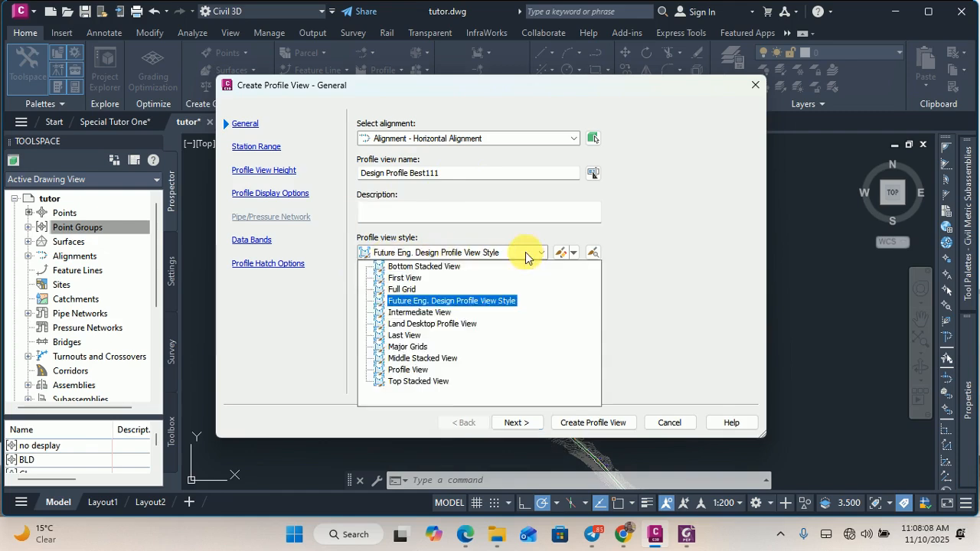
left_click(526, 257)
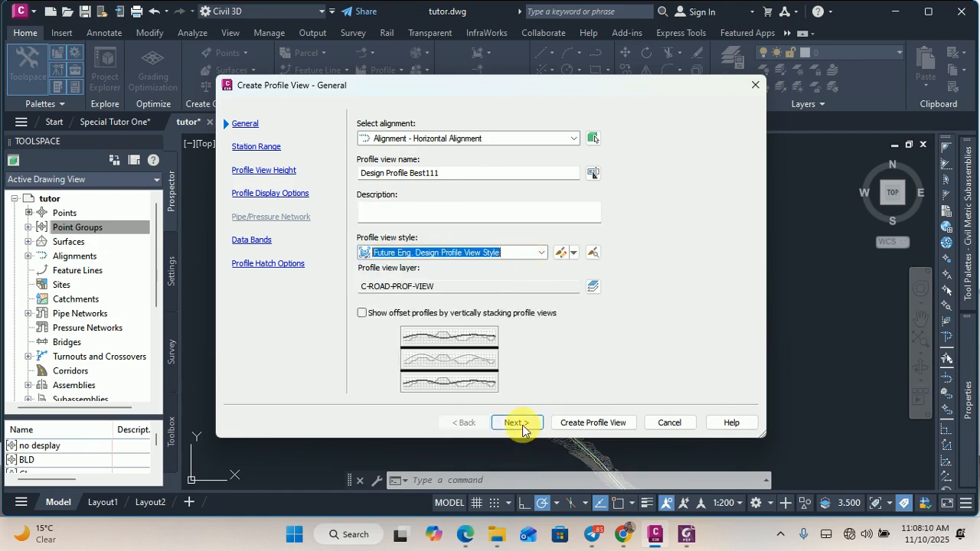
left_click(516, 424)
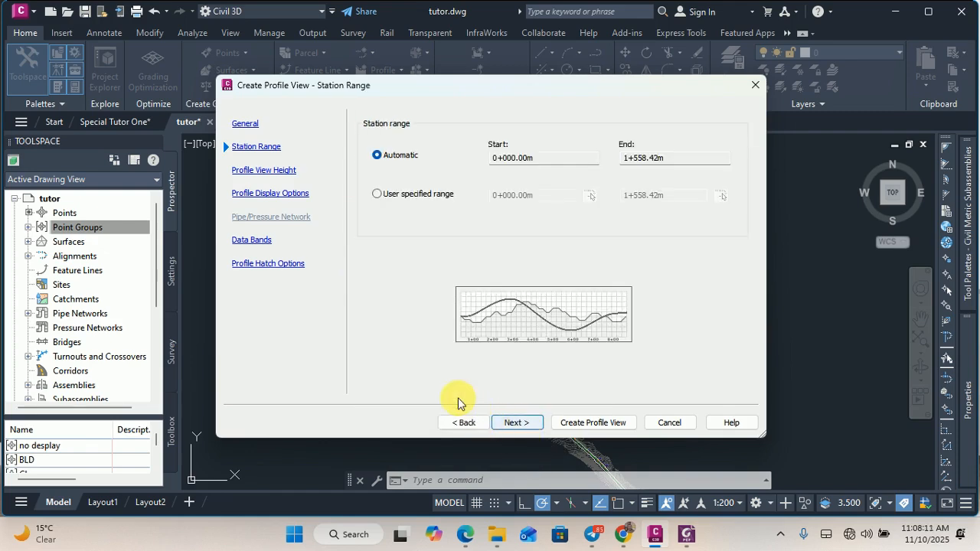
left_click(510, 428)
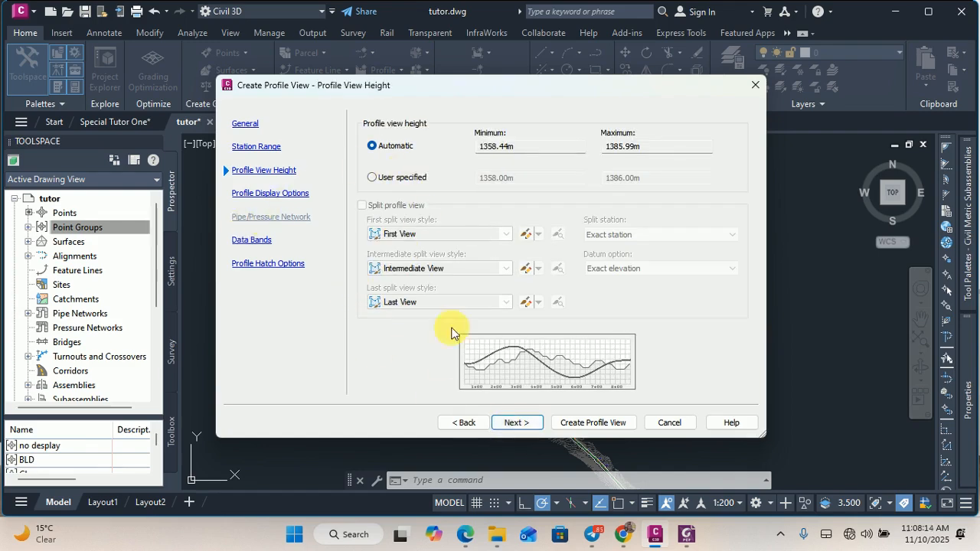
left_click(519, 425)
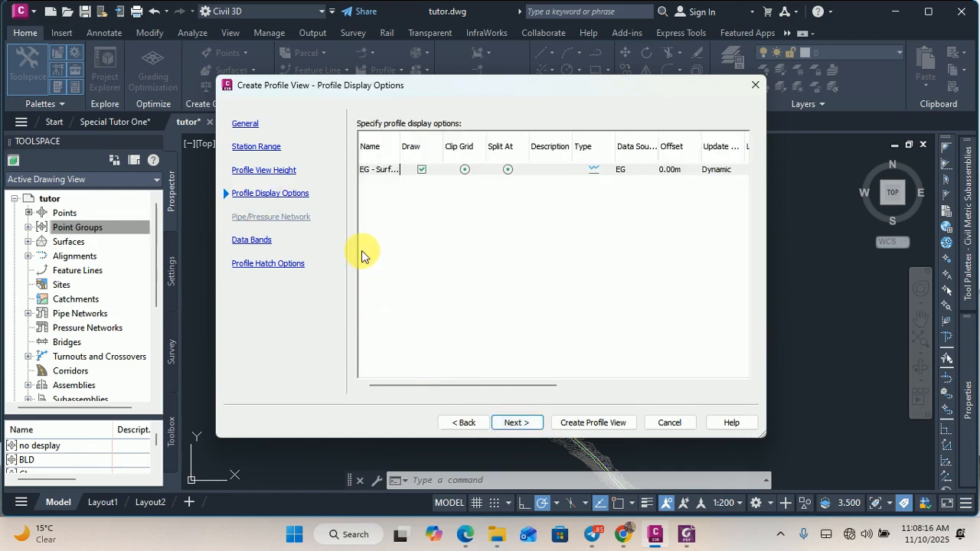
- Use the Future Consulting Profile View Band Set and create the profile view with its origin just above the road alignment
left_click_drag(510, 386, 619, 368)
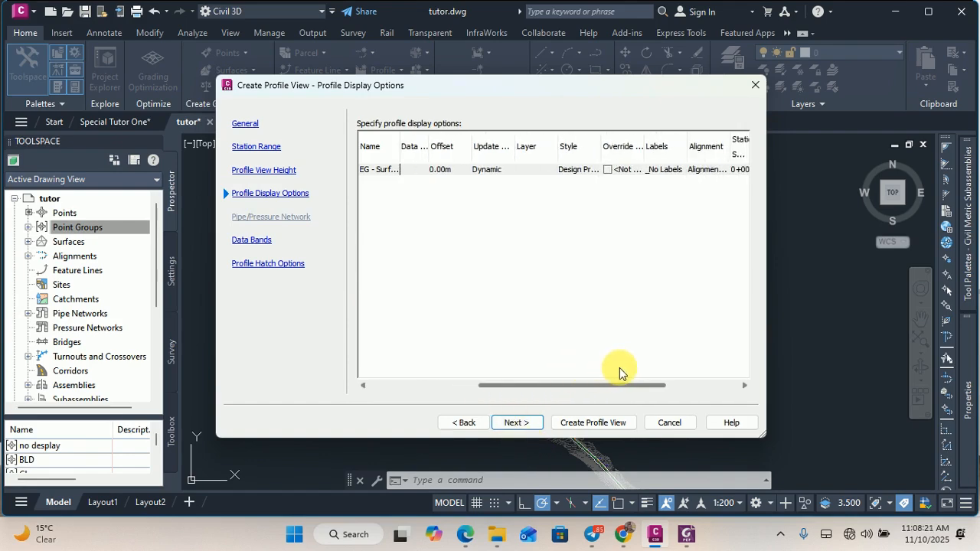
left_click(520, 428)
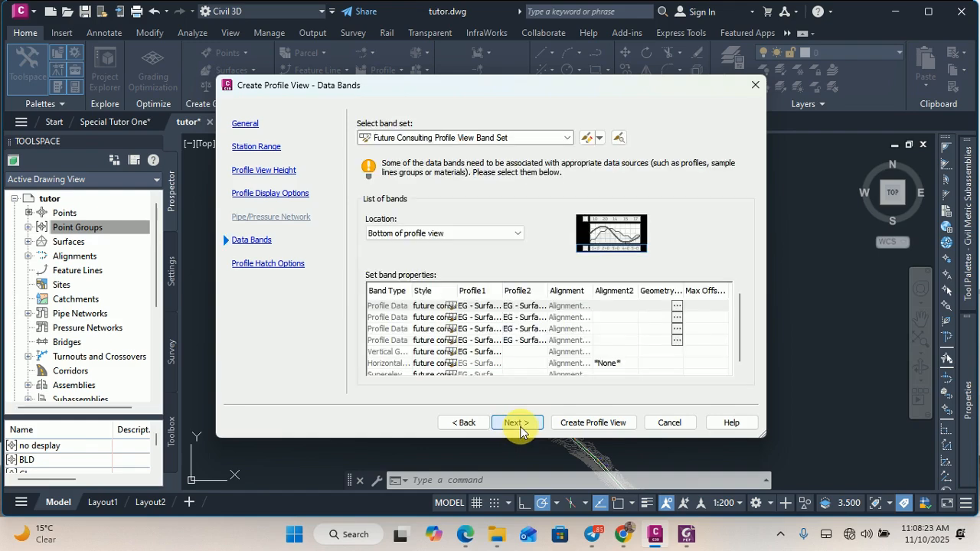
left_click(526, 142)
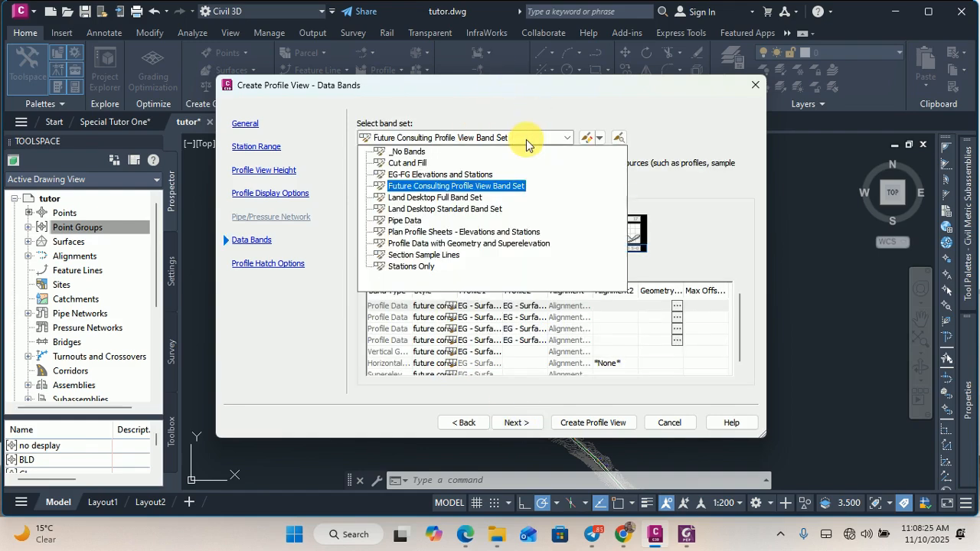
left_click(452, 187)
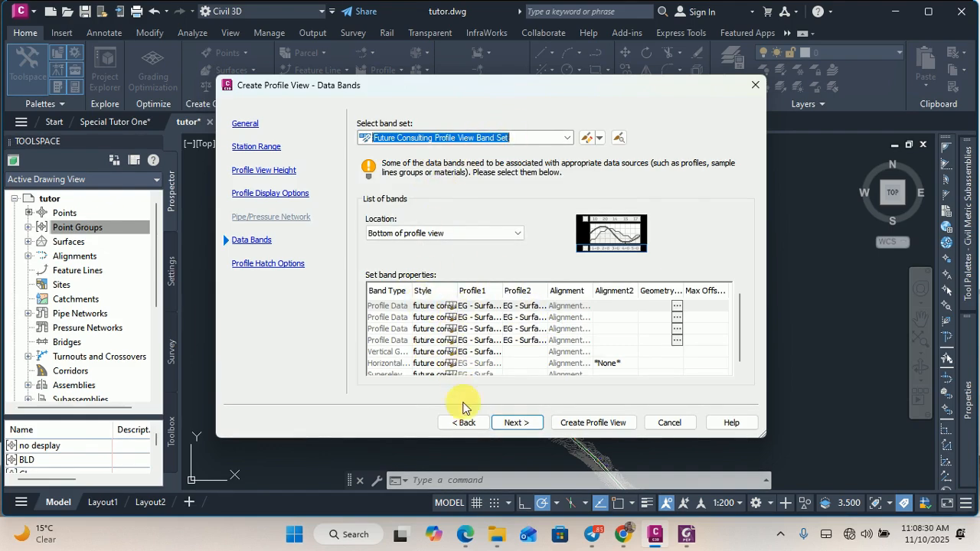
left_click(516, 423)
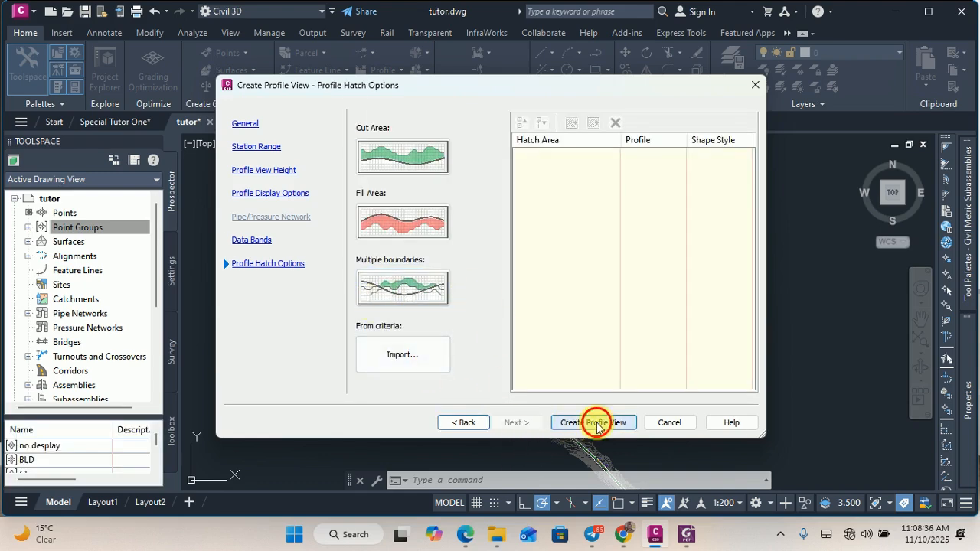
left_click(593, 423)
scroll(412, 295, "down", 2)
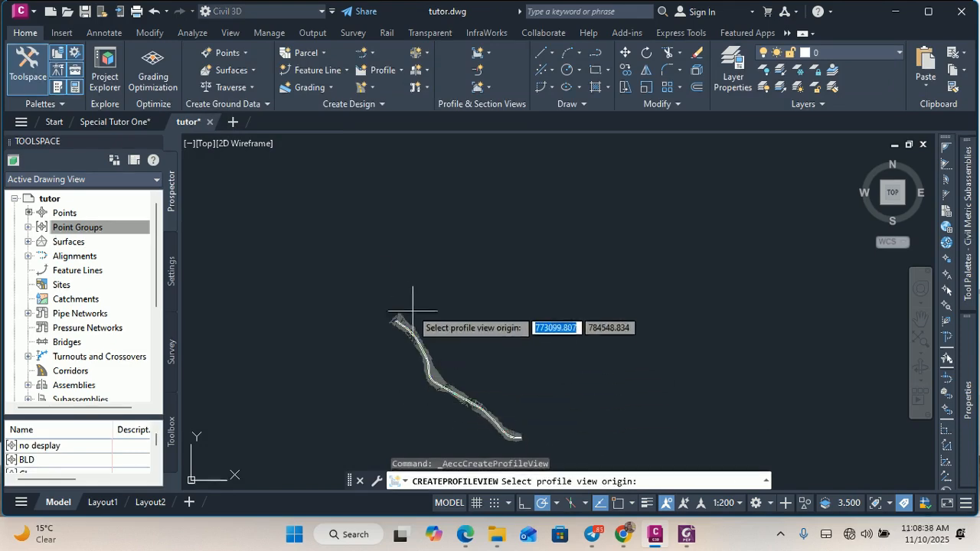
left_click(380, 258)
- Change the object style of the EG surface profile line in the profile view to Existing Ground Profile
scroll(350, 247, "up", 8)
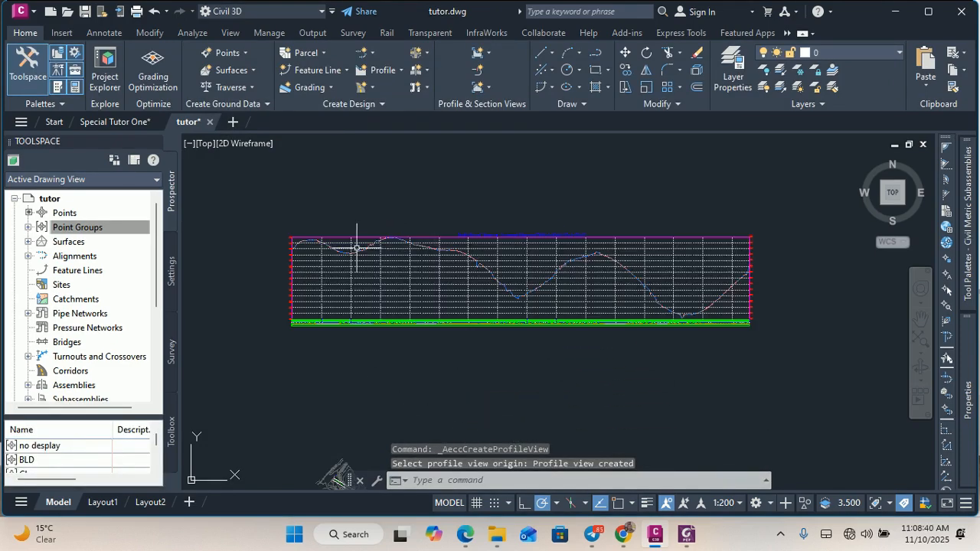
scroll(486, 253, "up", 6)
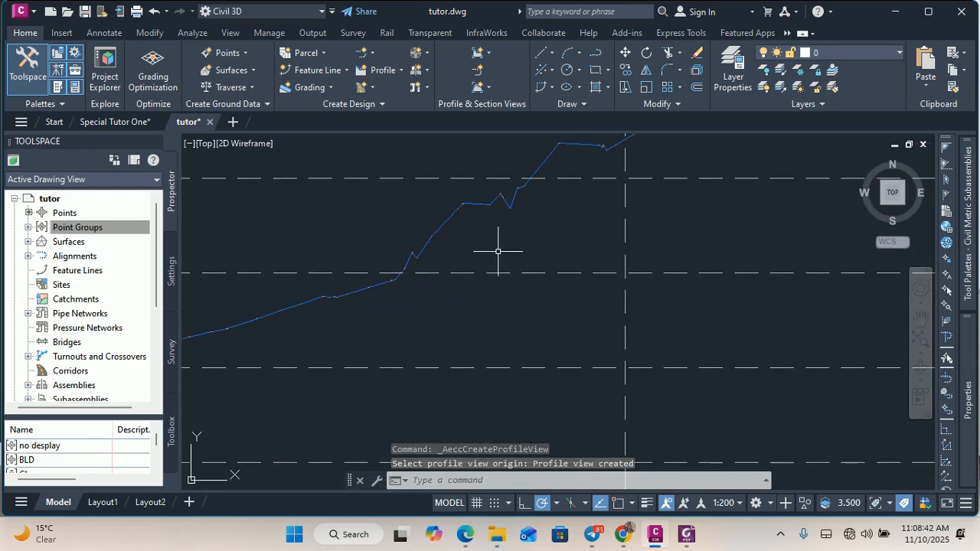
scroll(408, 318, "up", 5)
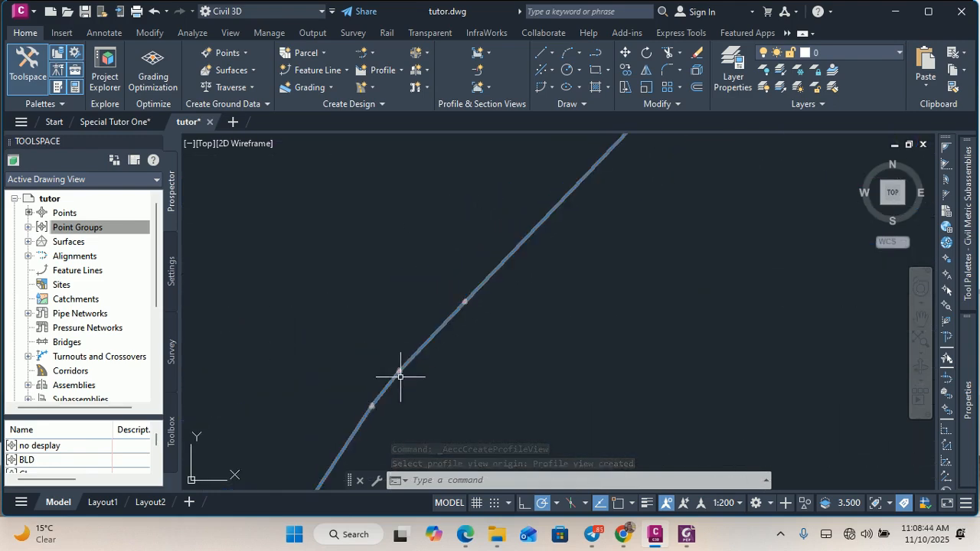
scroll(408, 310, "down", 6)
scroll(408, 310, "down", 6)
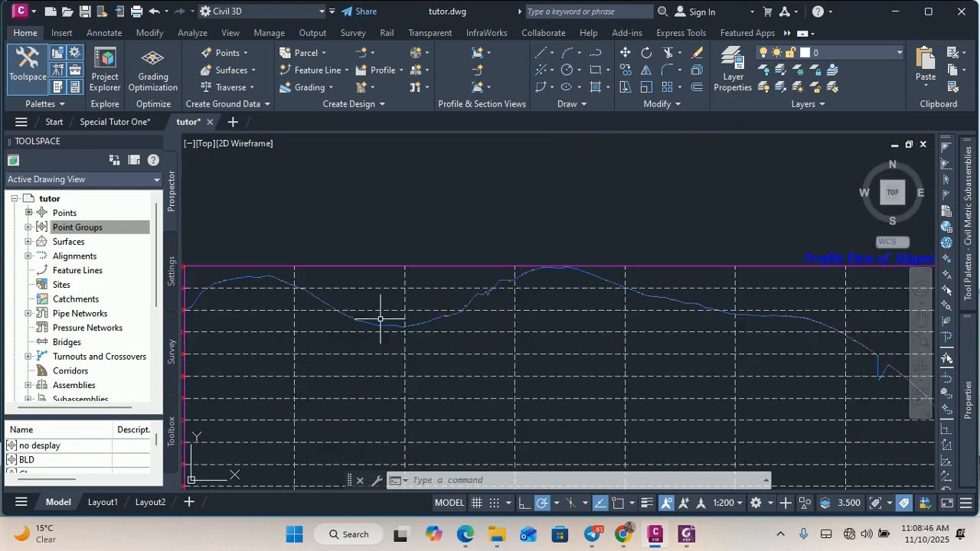
scroll(312, 284, "up", 2)
left_click(335, 292)
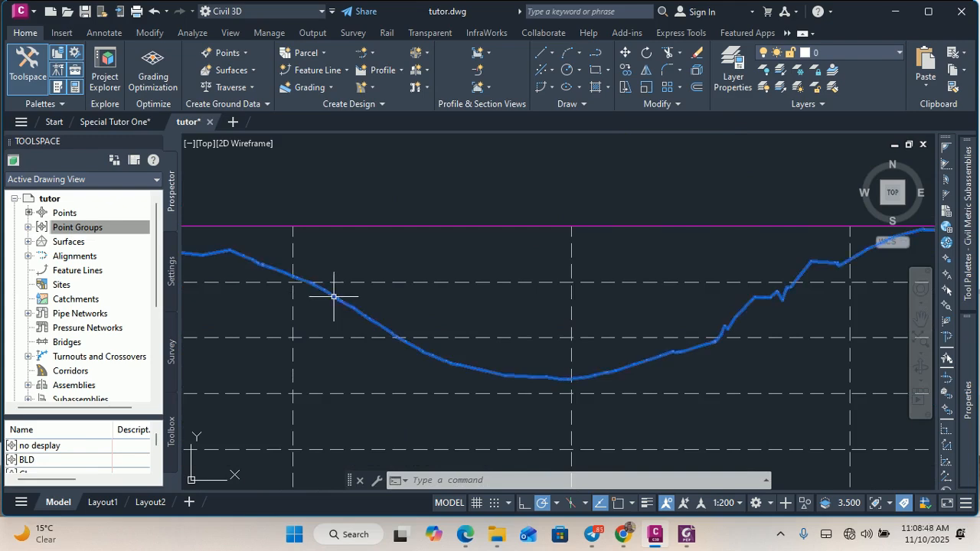
right_click(333, 291)
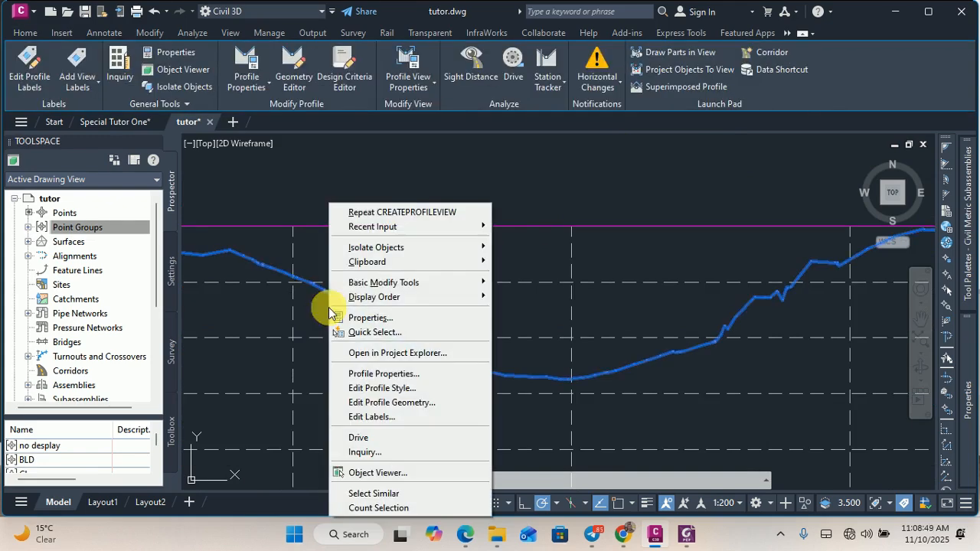
left_click(389, 373)
left_click(383, 252)
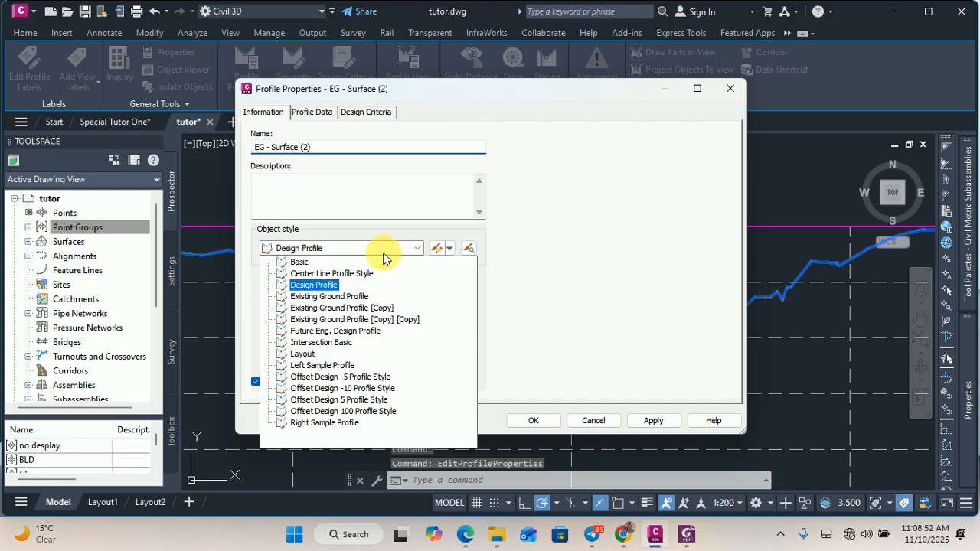
left_click(314, 296)
left_click(528, 421)
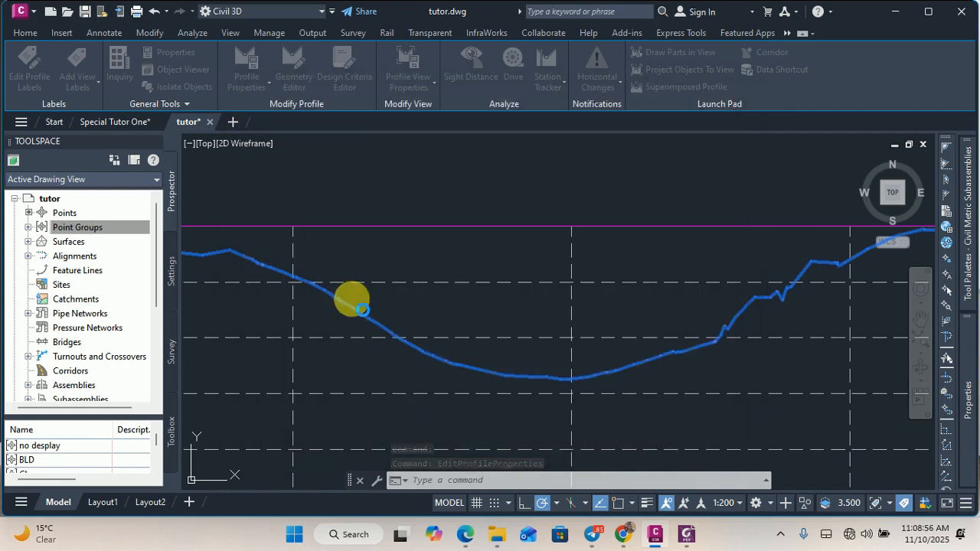
- Examine the restyled existing ground line along the profile view and the data bands beneath it
key("Escape")
scroll(329, 317, "up", 2)
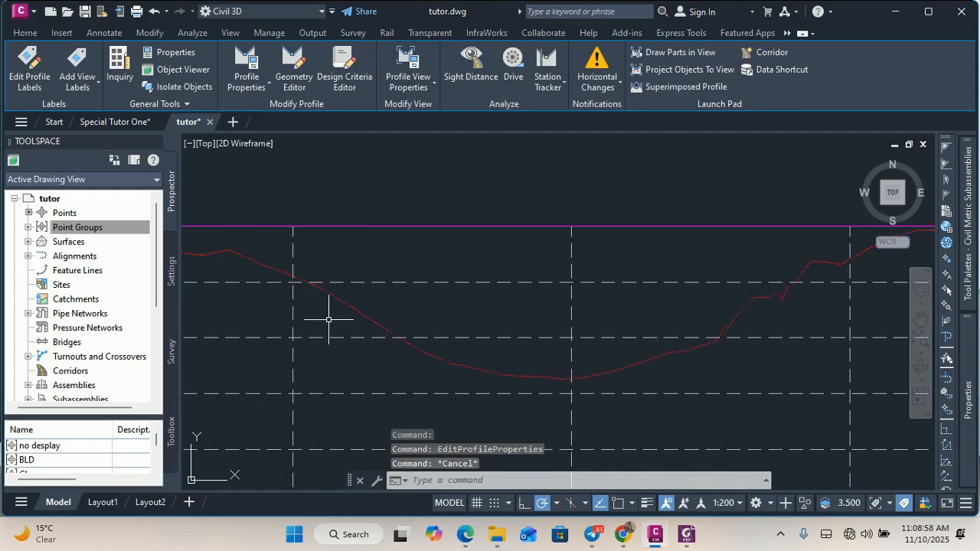
scroll(361, 280, "down", 3)
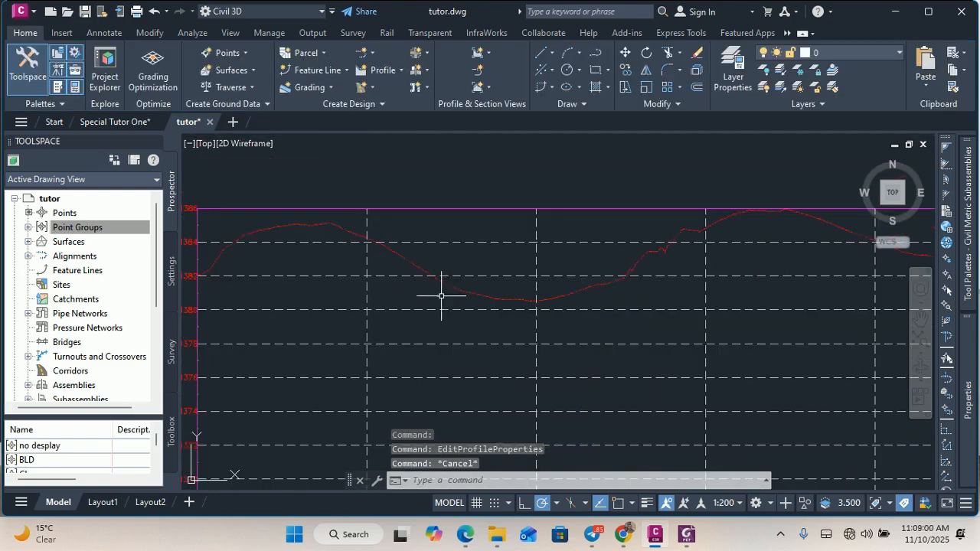
scroll(599, 309, "down", 1)
scroll(763, 265, "up", 2)
scroll(692, 247, "up", 5)
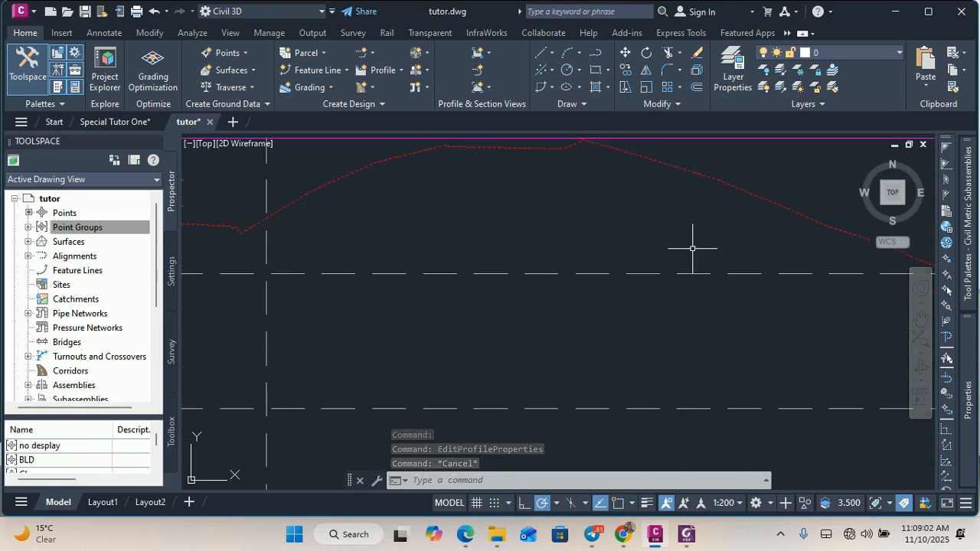
scroll(512, 214, "up", 2)
scroll(554, 215, "up", 2)
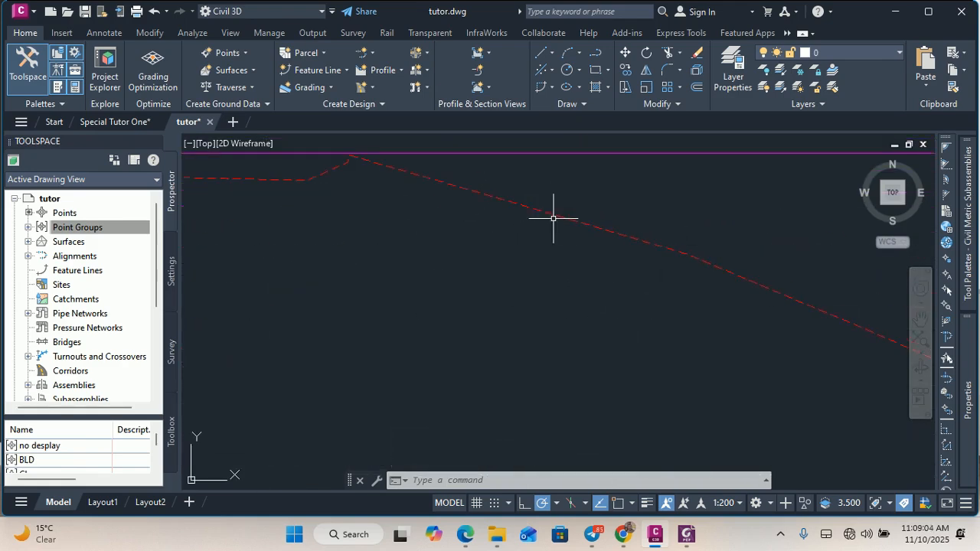
scroll(355, 162, "up", 1)
scroll(357, 191, "down", 1)
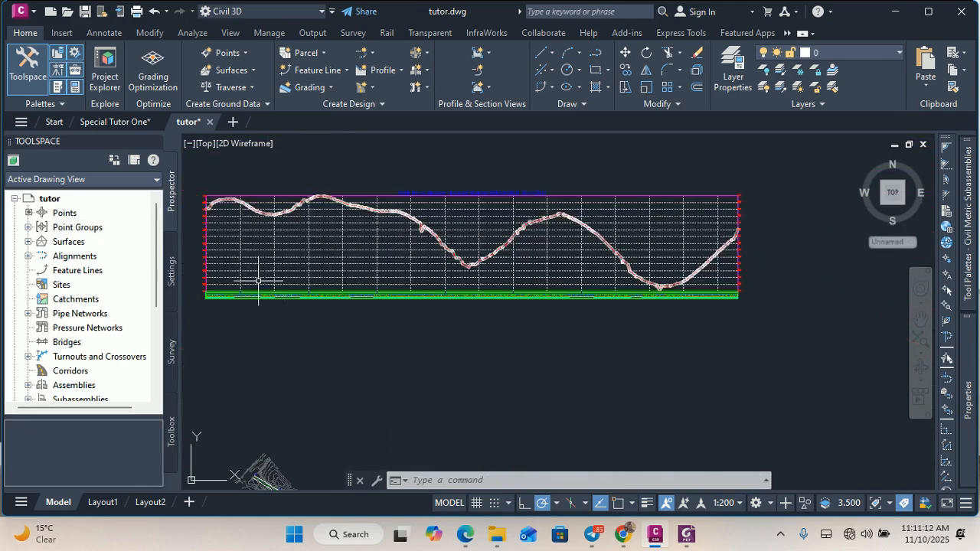
scroll(215, 298, "up", 3)
scroll(216, 298, "up", 2)
scroll(413, 226, "up", 2)
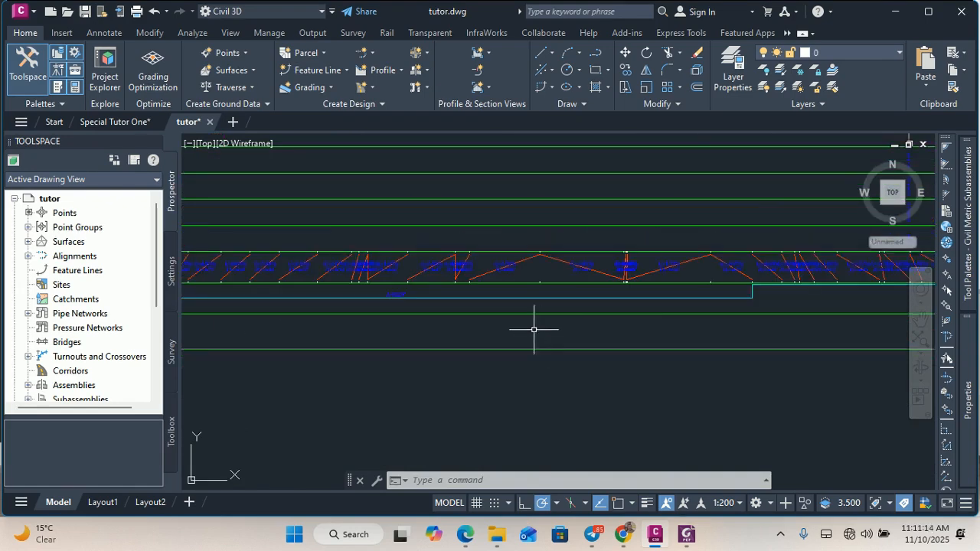
scroll(521, 321, "up", 1)
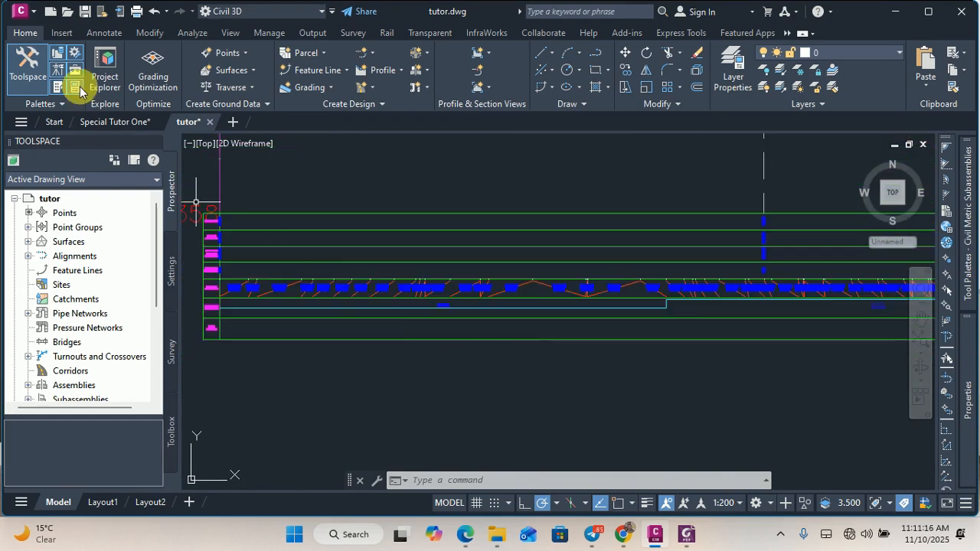
- Switch to the Special Tutor One drawing and examine its profile view's data bands, from station to superelevation, and its profile lines
left_click(113, 123)
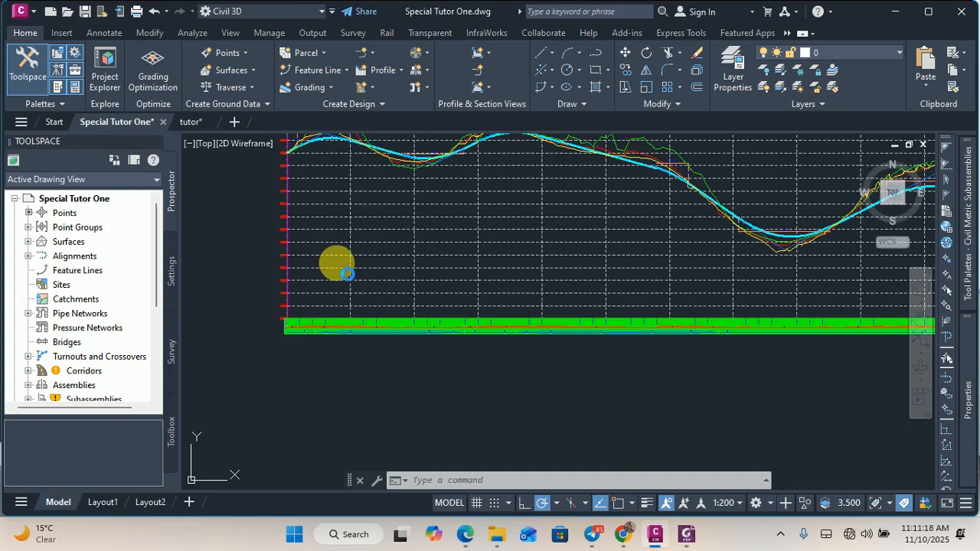
scroll(338, 328, "up", 6)
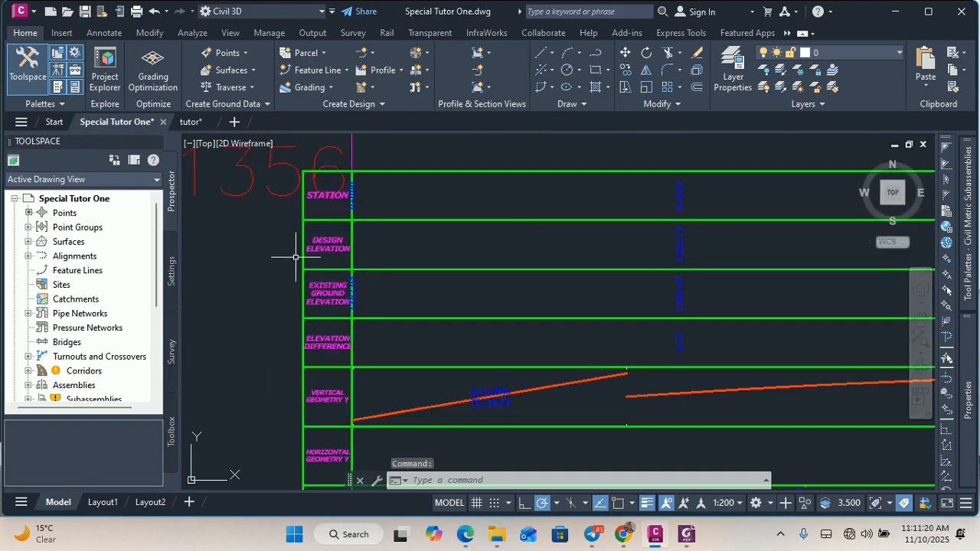
scroll(402, 269, "down", 2)
scroll(459, 339, "up", 6)
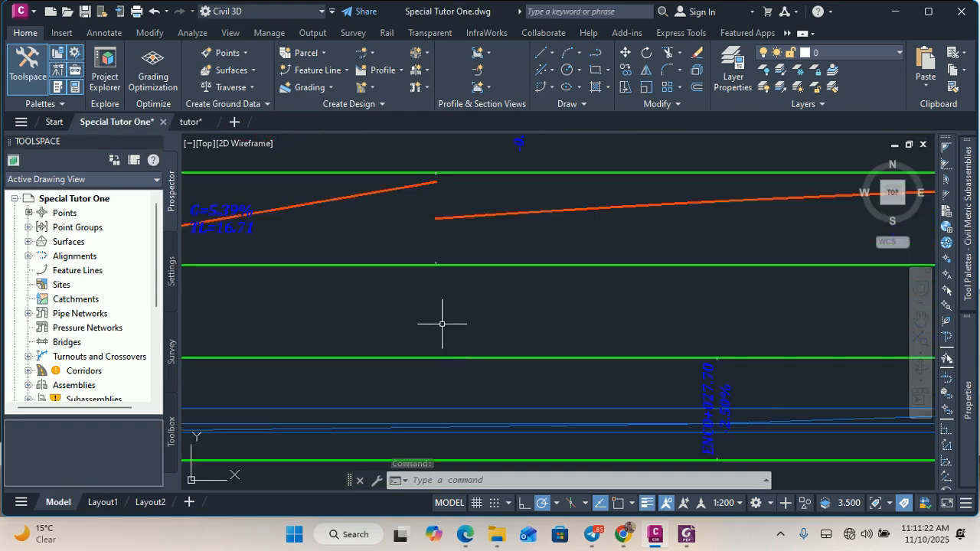
scroll(426, 311, "down", 4)
scroll(547, 372, "down", 2)
scroll(324, 256, "up", 4)
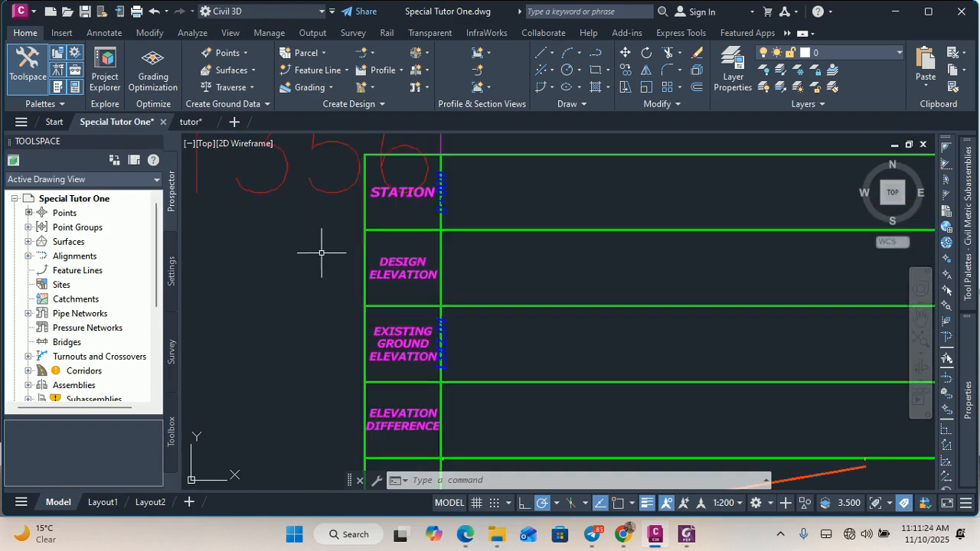
scroll(348, 230, "down", 2)
scroll(346, 264, "up", 2)
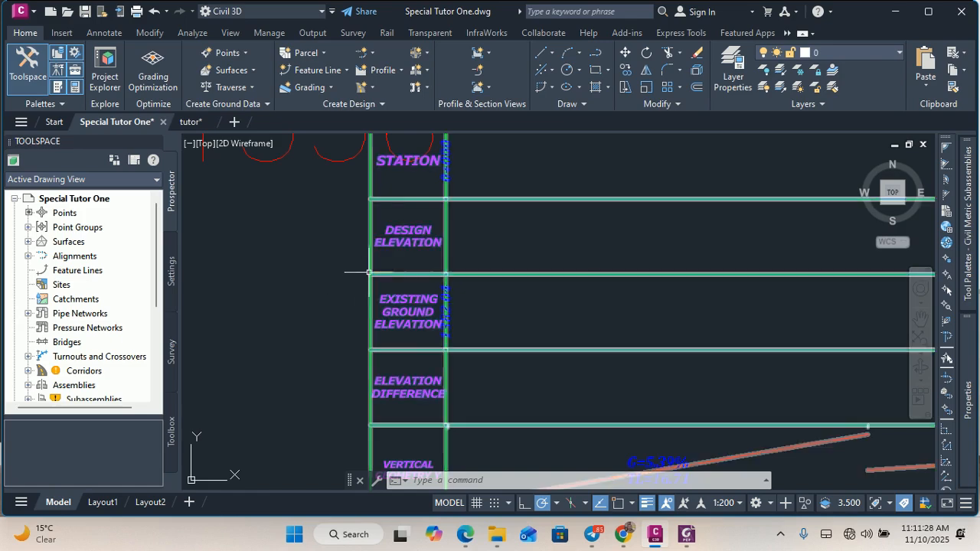
scroll(385, 228, "down", 2)
scroll(383, 360, "up", 4)
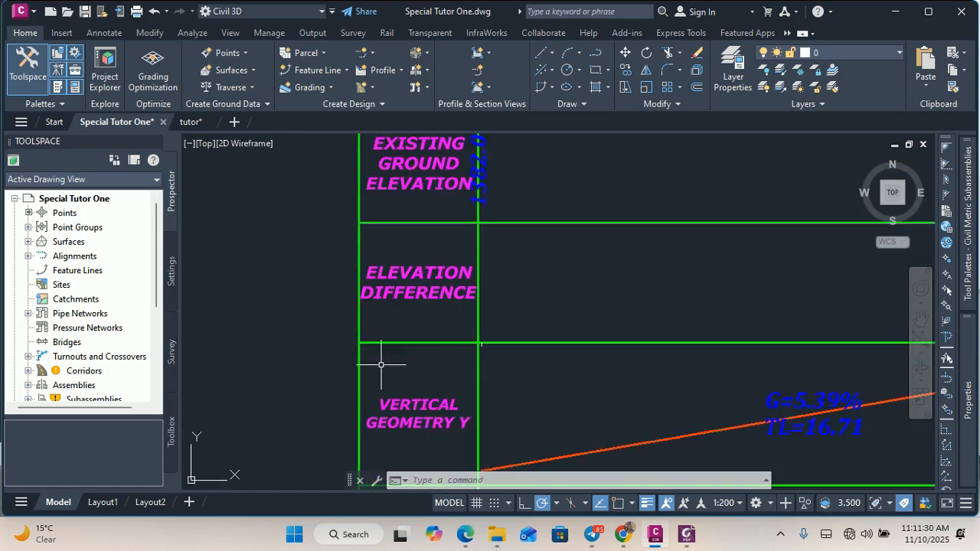
scroll(406, 312, "down", 1)
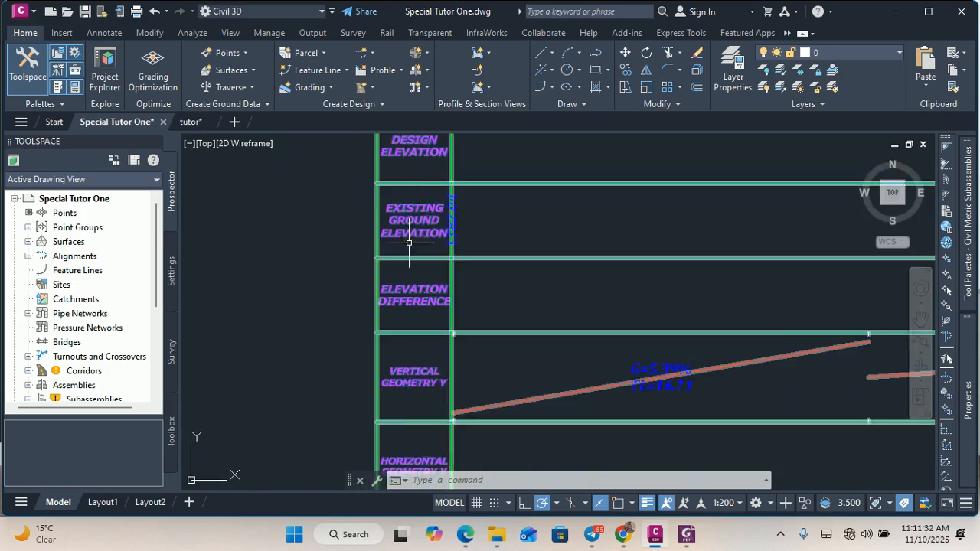
scroll(406, 314, "down", 1)
scroll(419, 316, "up", 3)
scroll(405, 223, "down", 1)
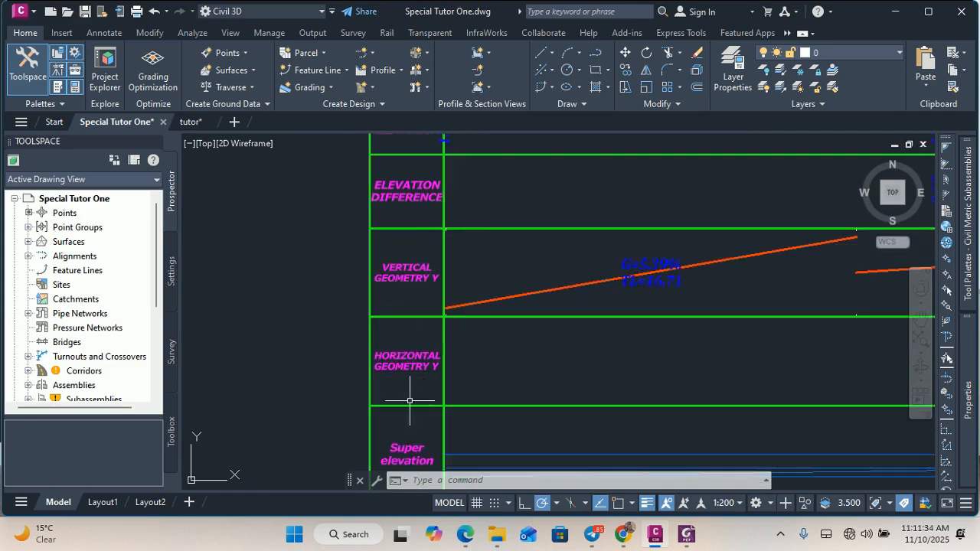
scroll(320, 369, "down", 1)
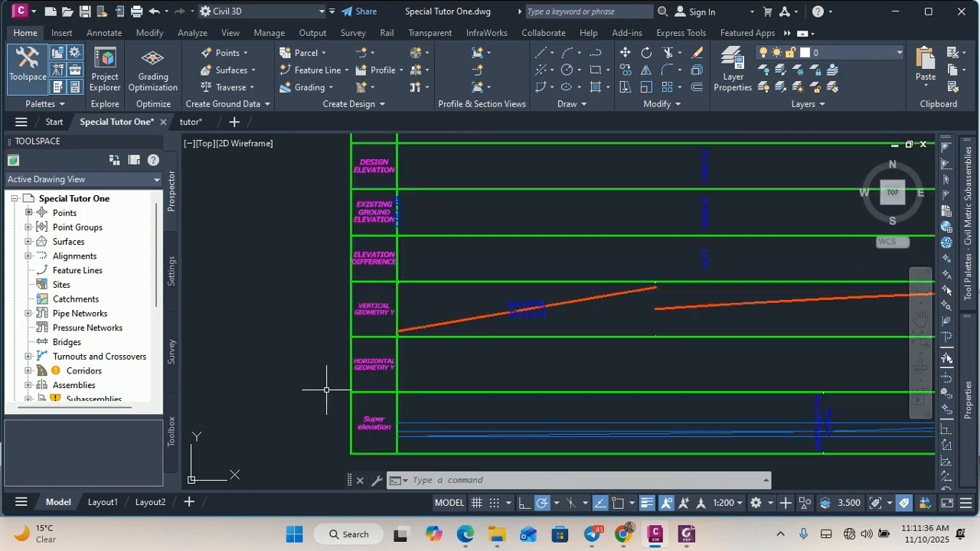
scroll(326, 383, "down", 1)
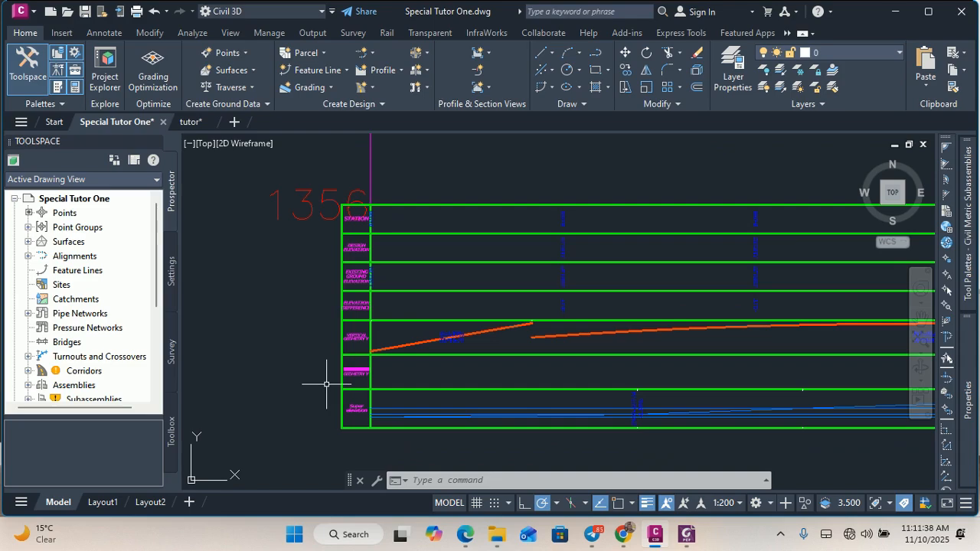
scroll(326, 383, "down", 4)
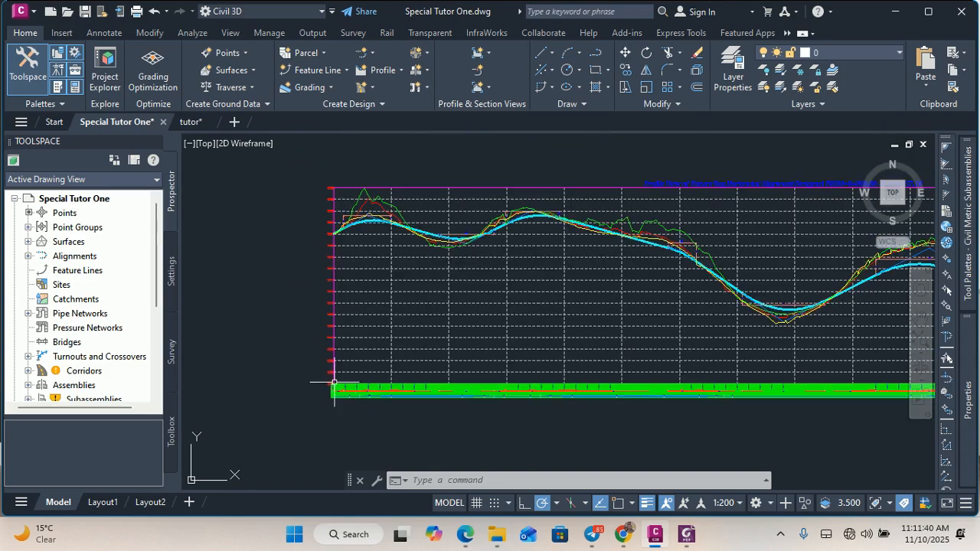
scroll(419, 208, "up", 4)
scroll(305, 229, "down", 2)
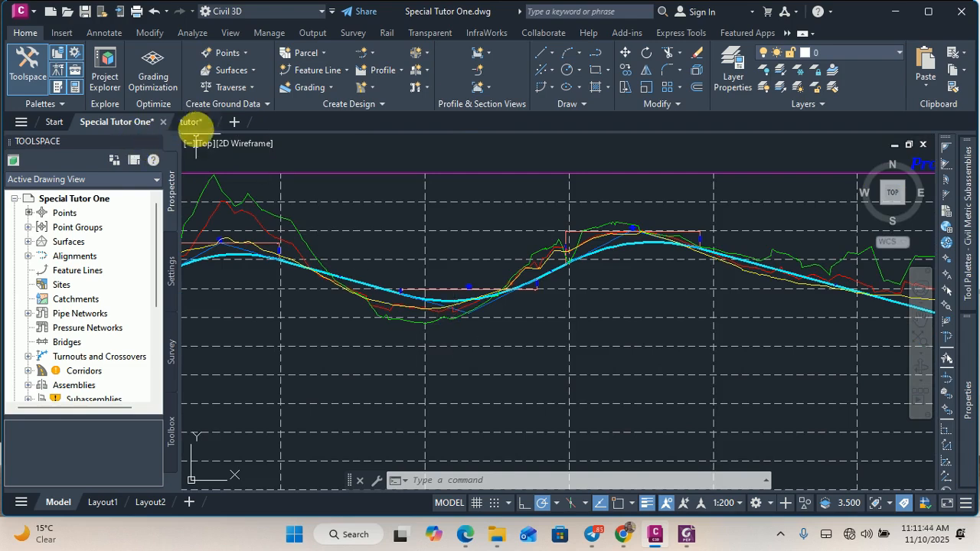
- Return to the tutor drawing and start a new layout profile in its profile view with Profile Creation Tools
left_click(195, 127)
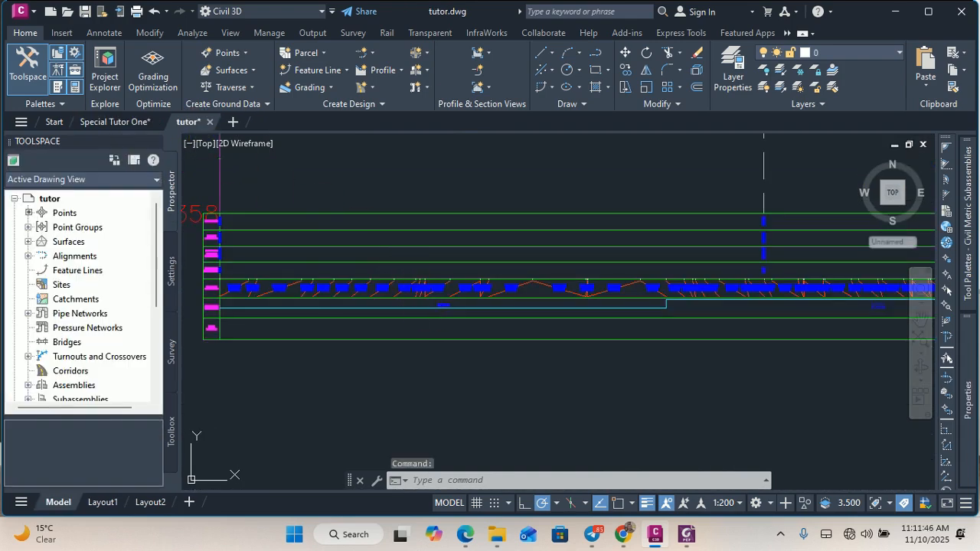
scroll(446, 322, "down", 4)
scroll(446, 322, "down", 5)
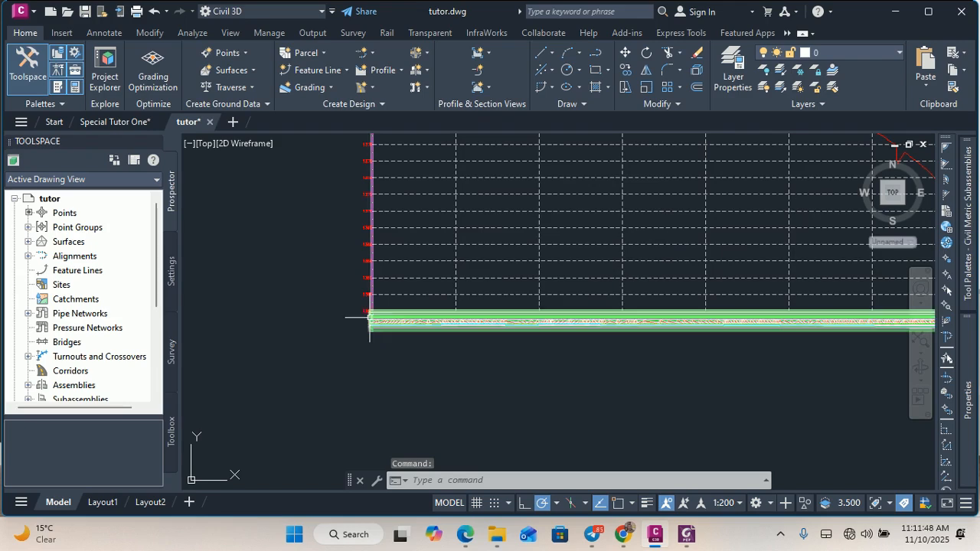
scroll(294, 341, "down", 3)
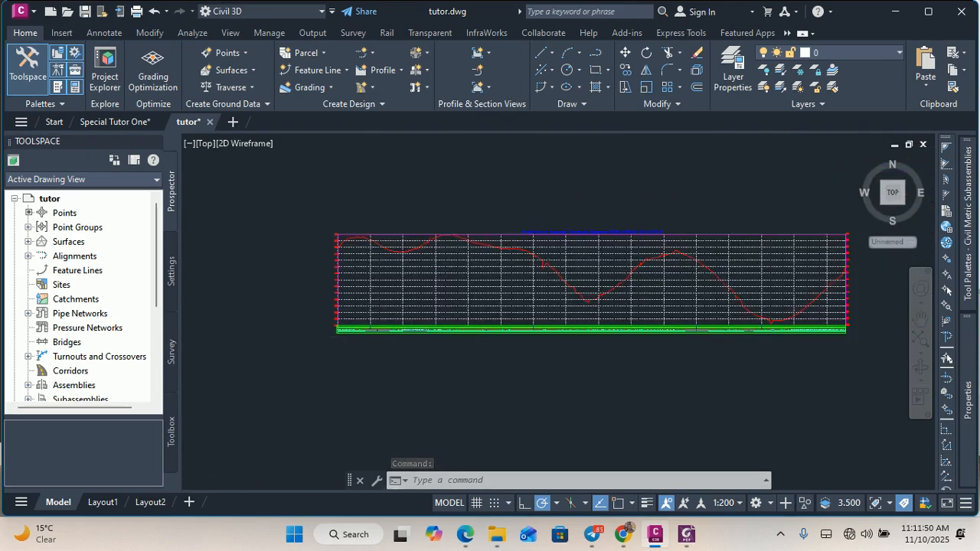
scroll(554, 278, "up", 2)
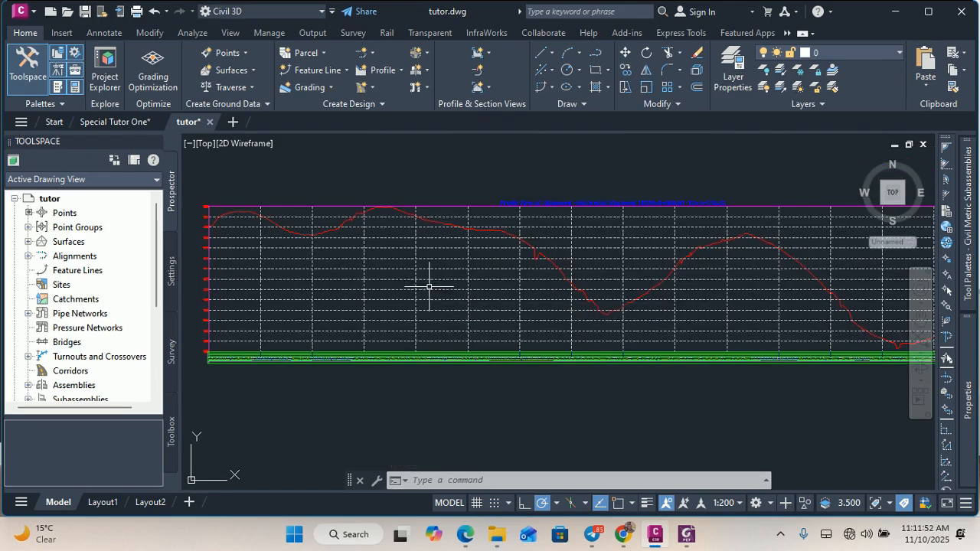
scroll(532, 265, "down", 2)
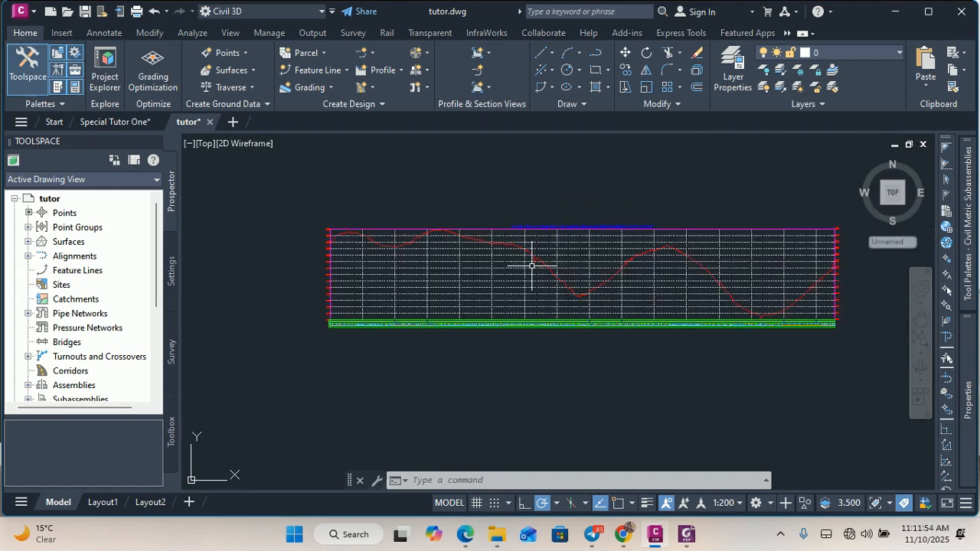
left_click(397, 70)
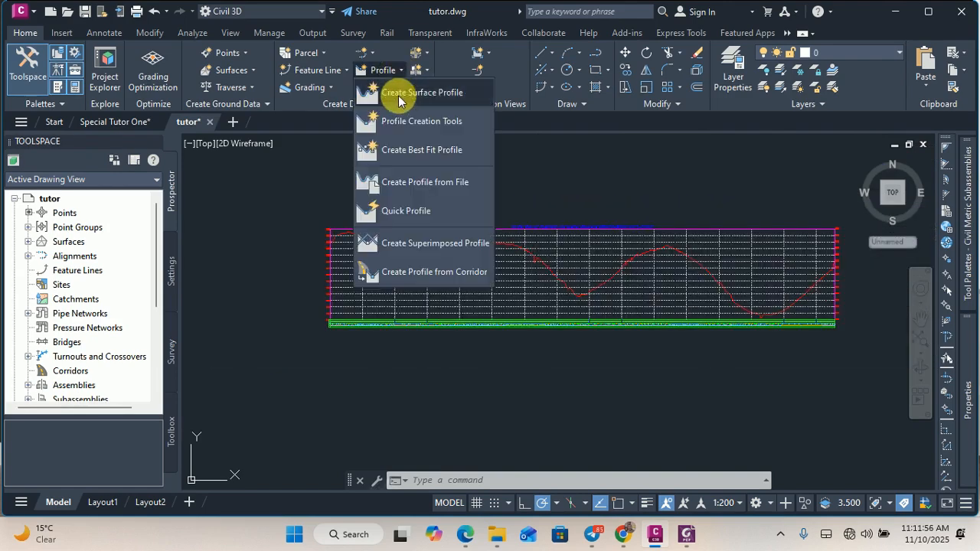
left_click(398, 119)
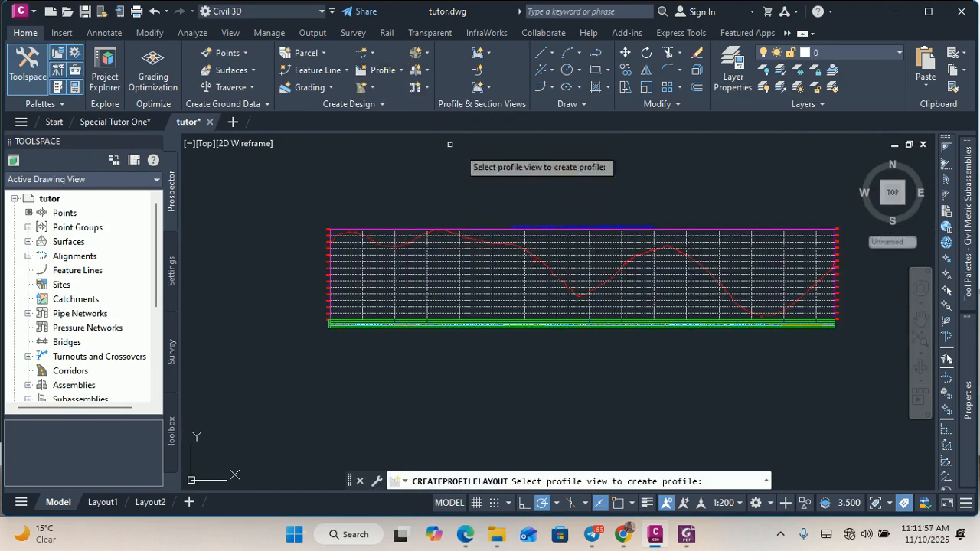
scroll(374, 269, "up", 3)
left_click(386, 266)
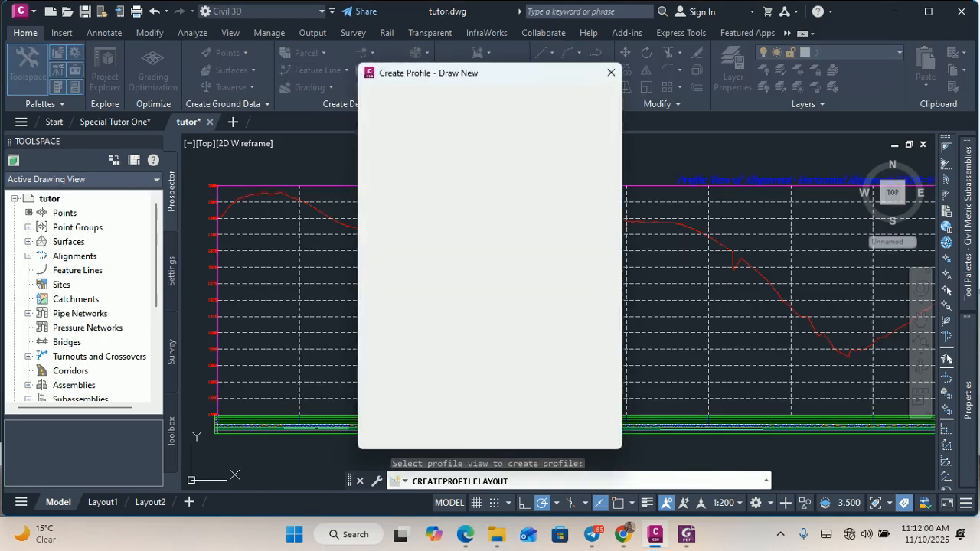
- Name the new profile Vertical Alignment Designed111, using the Future Eng. Design Profile style and the Future Eng. Profile Label Set
left_click_drag(543, 144, 303, 147)
type("v")
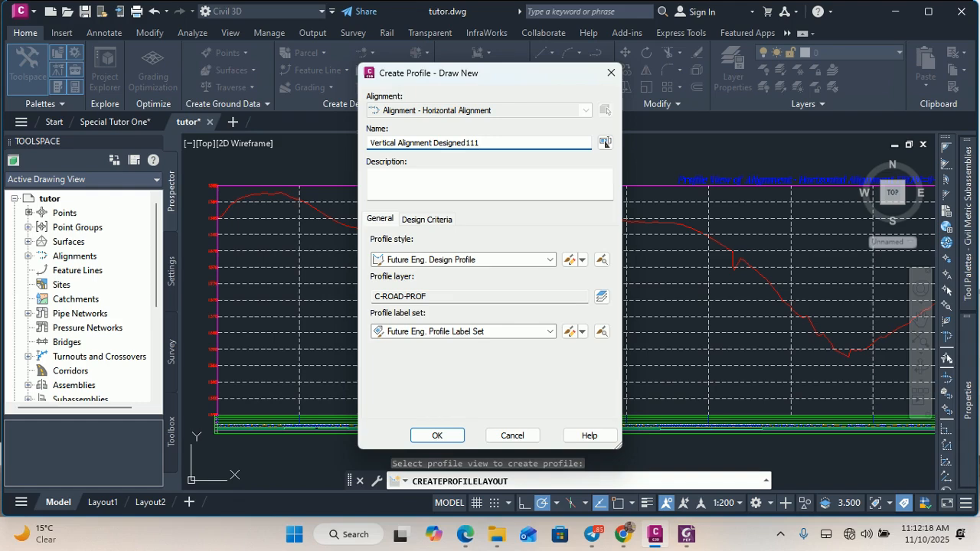
left_click(499, 264)
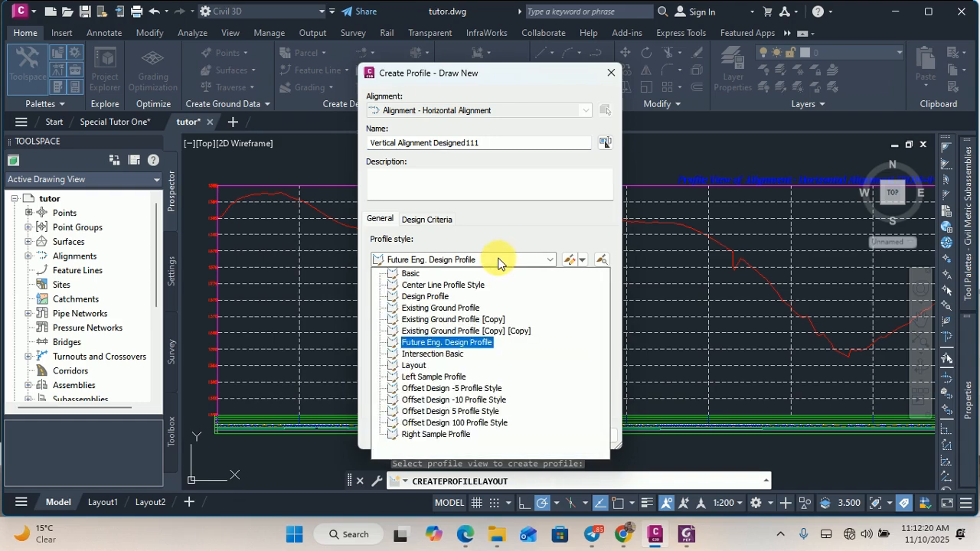
left_click(499, 263)
left_click(513, 335)
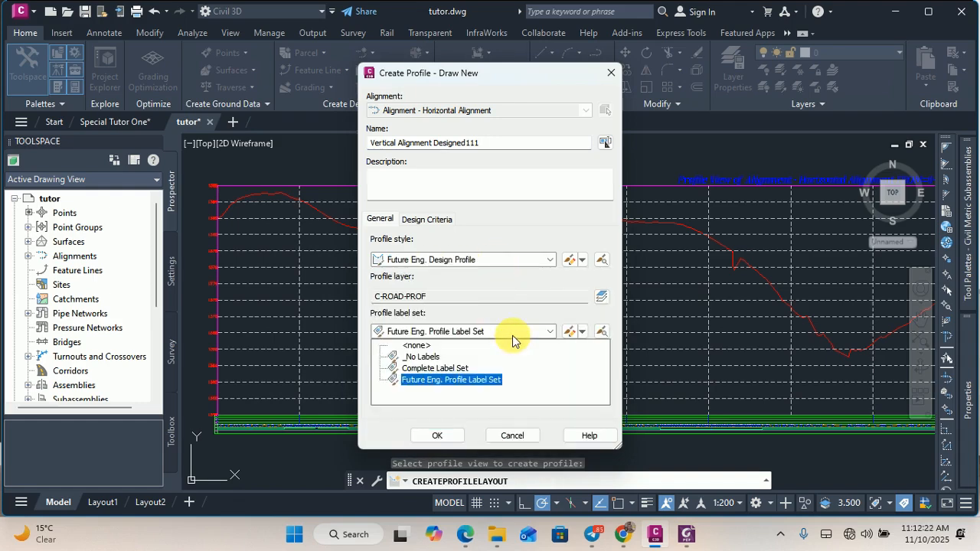
left_click(512, 380)
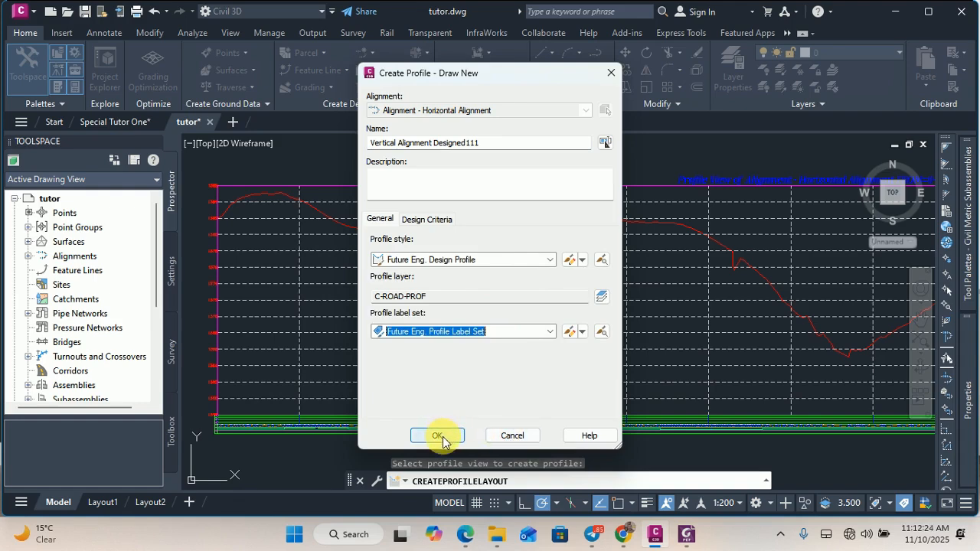
- Enable criteria-based design for the new profile and browse for a criteria file in the CIVIL 3D SPECIAL TUTOR folder on drive G
left_click(429, 220)
left_click(375, 242)
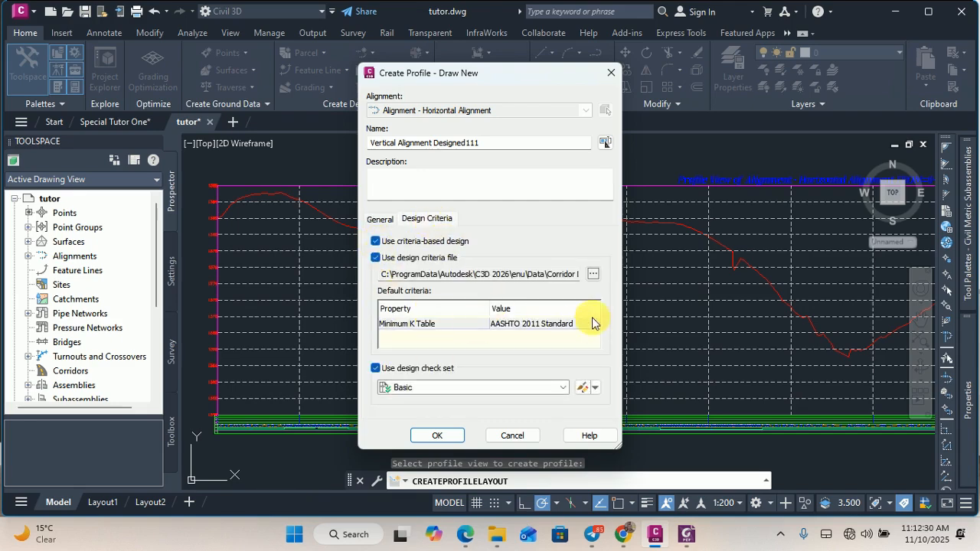
left_click(603, 284)
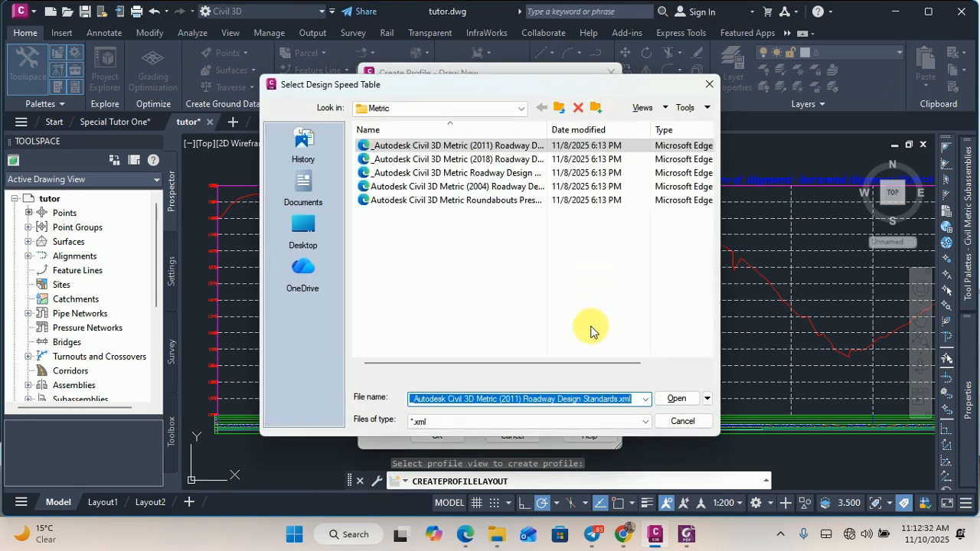
left_click(466, 106)
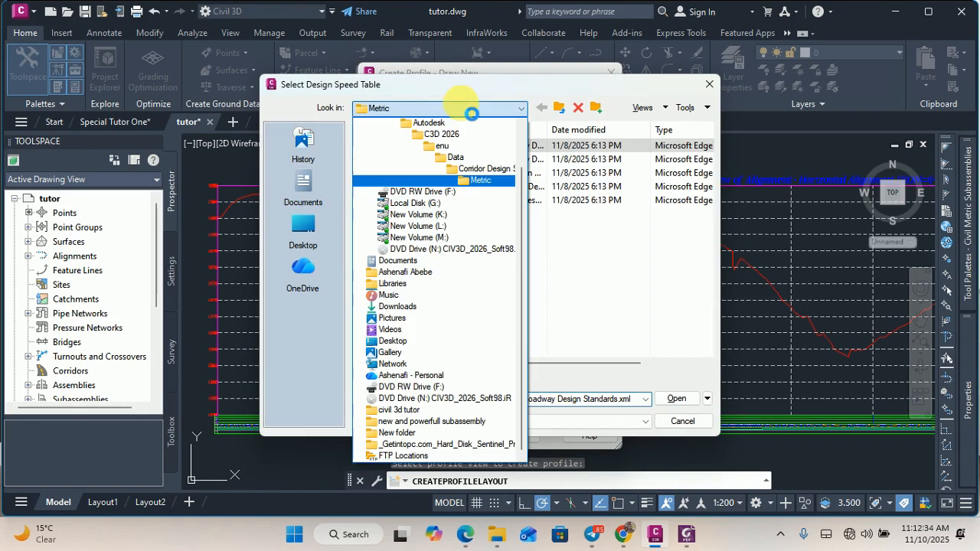
left_click(418, 203)
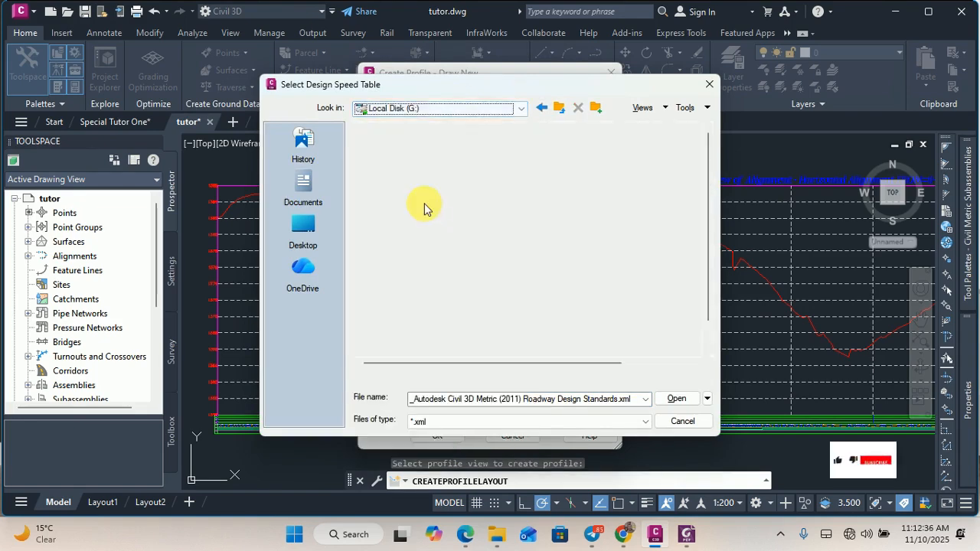
double_click(426, 202)
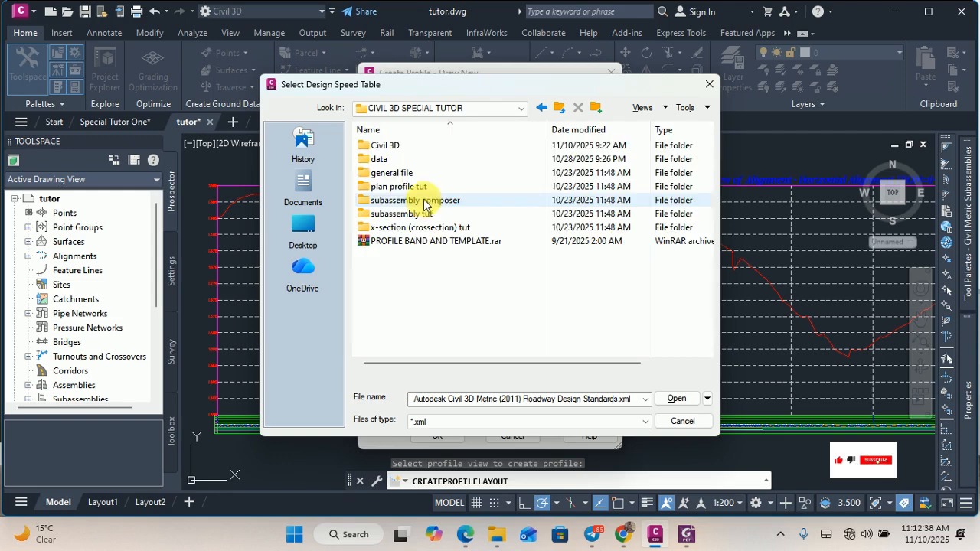
double_click(414, 145)
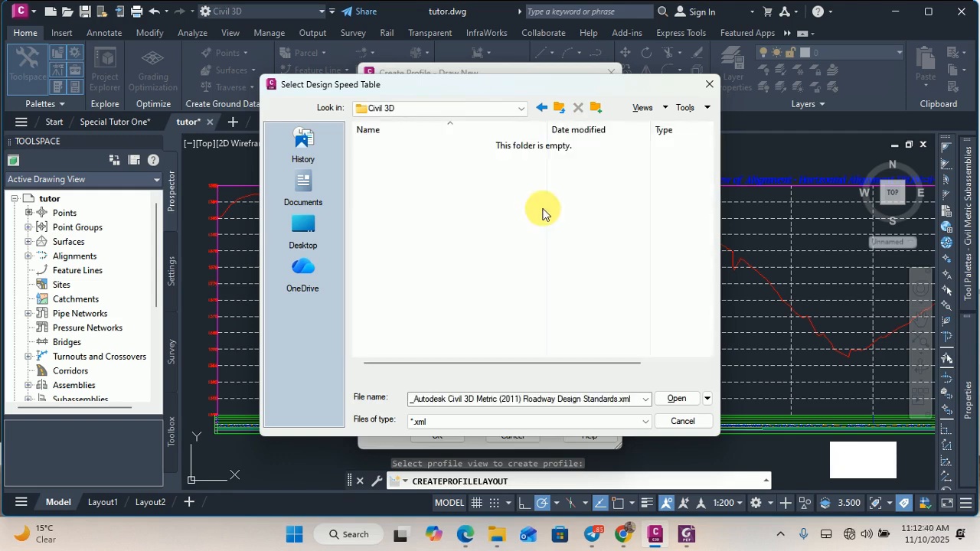
left_click(541, 109)
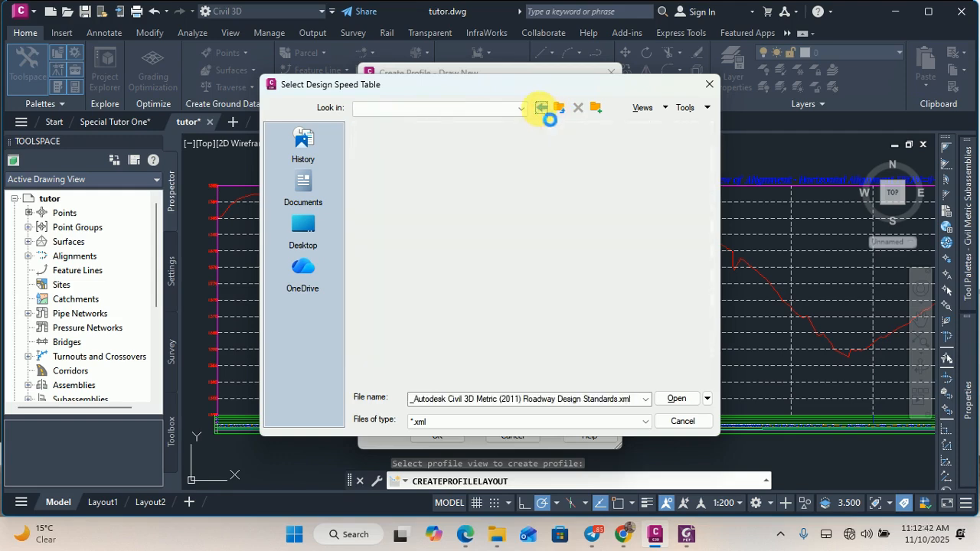
- Load ERA Design criteria DC-6-FINAL.xml from the design criteria folder inside data\C3D IMPORTANT DATA as the design criteria file
double_click(397, 161)
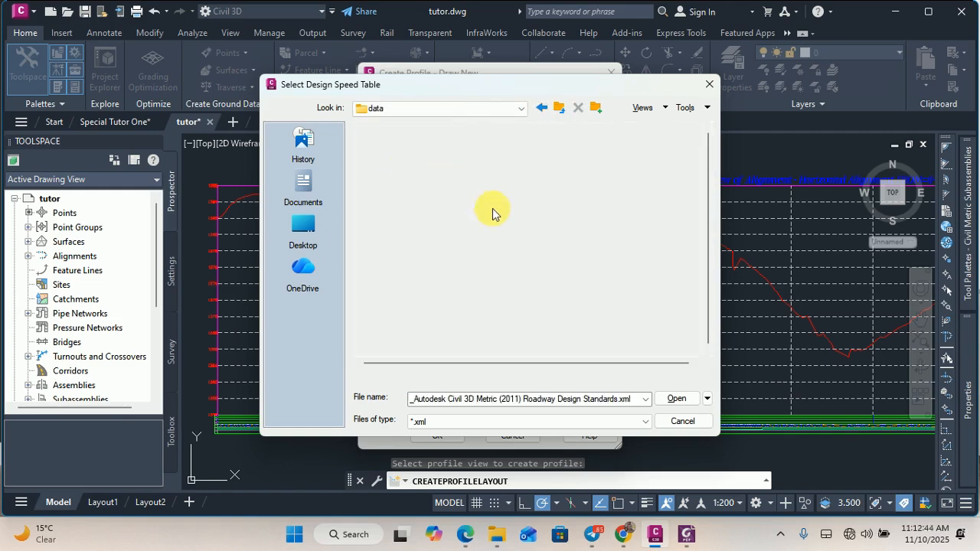
double_click(454, 163)
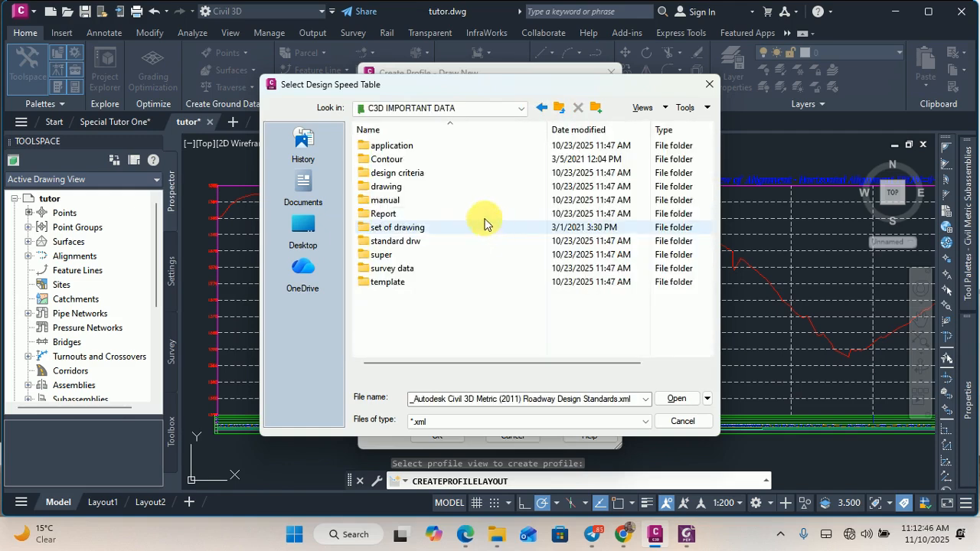
double_click(431, 175)
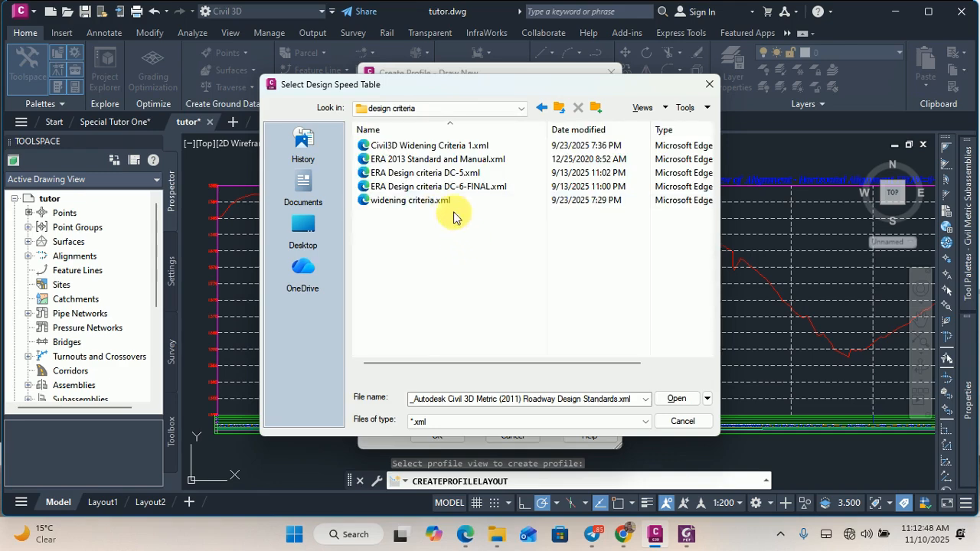
left_click(431, 186)
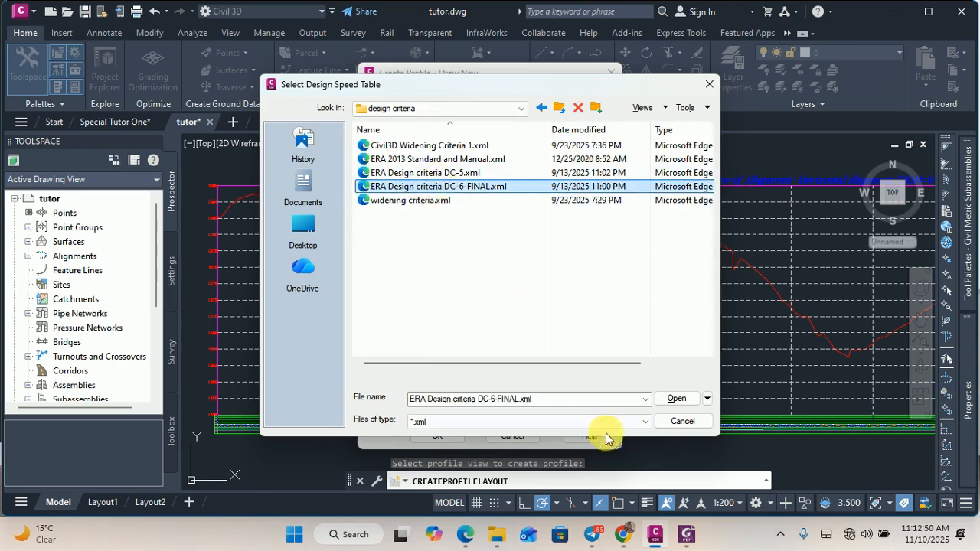
left_click(675, 398)
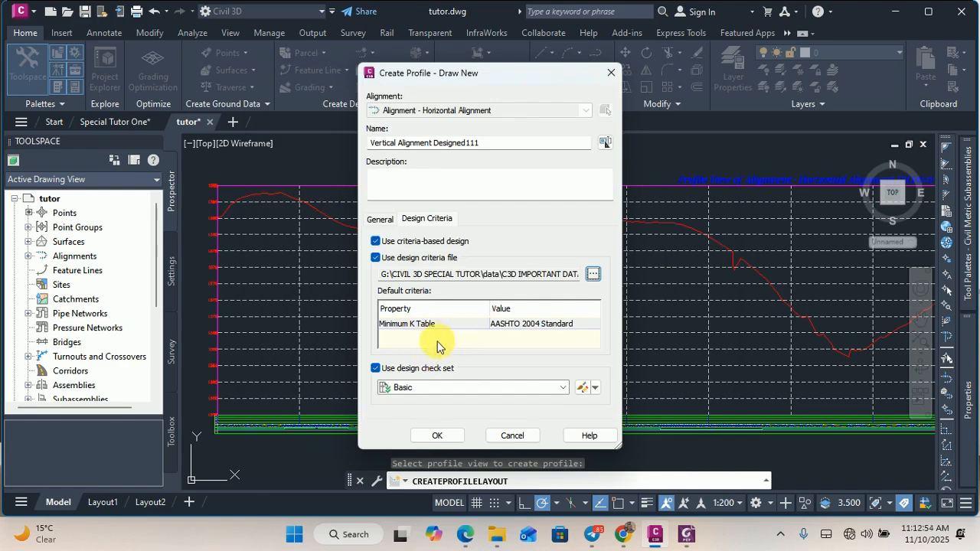
- Keep the AASHTO 2004 Standard minimum K table and the Basic design check set, and create the profile
left_click(534, 326)
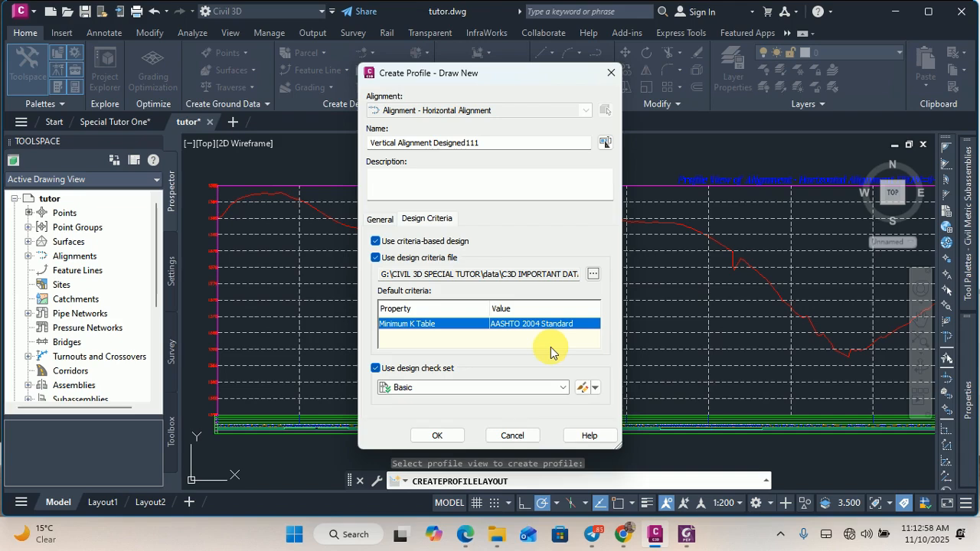
left_click(558, 328)
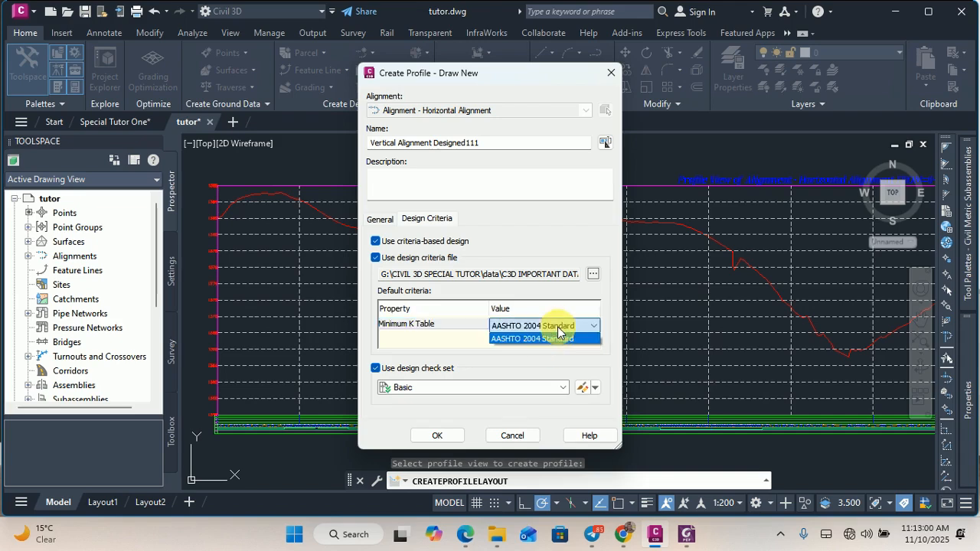
left_click(456, 348)
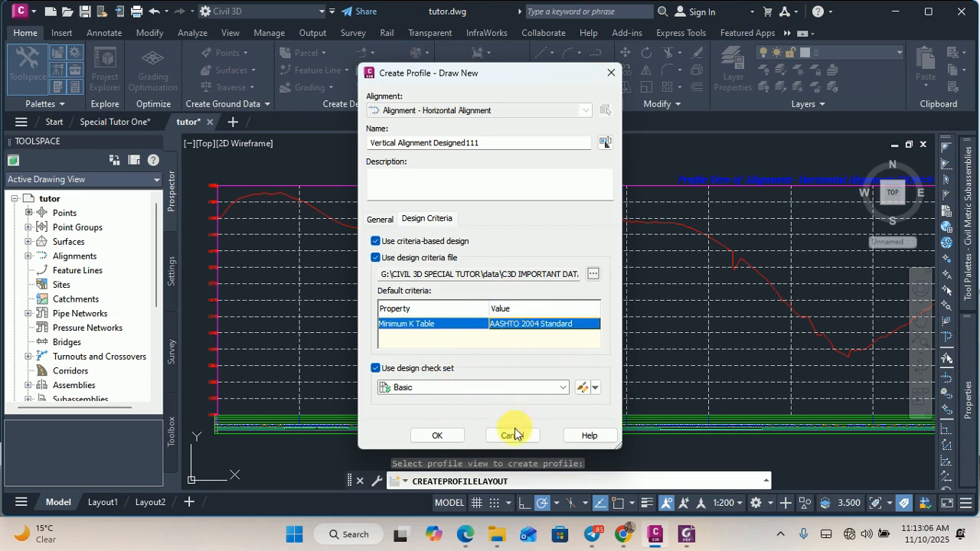
left_click(463, 388)
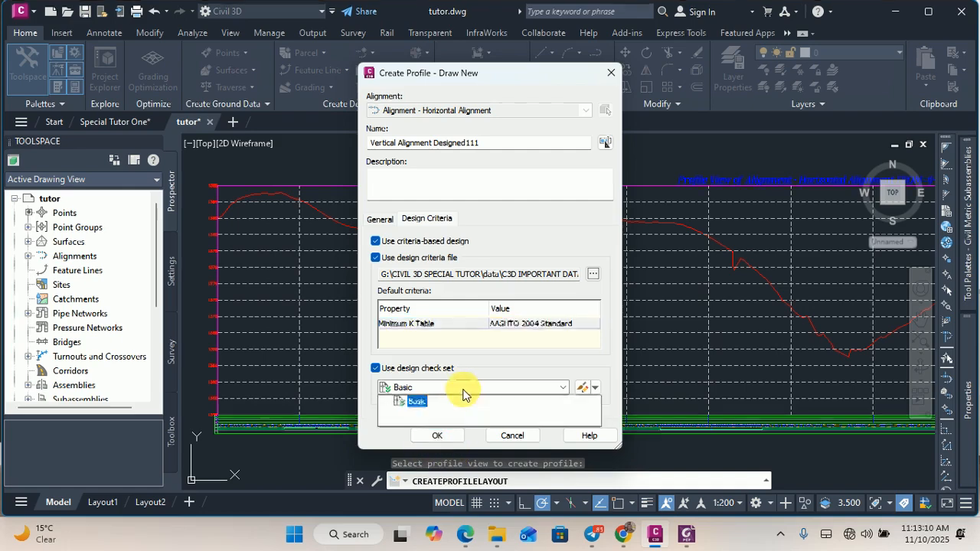
left_click(456, 389)
left_click(437, 435)
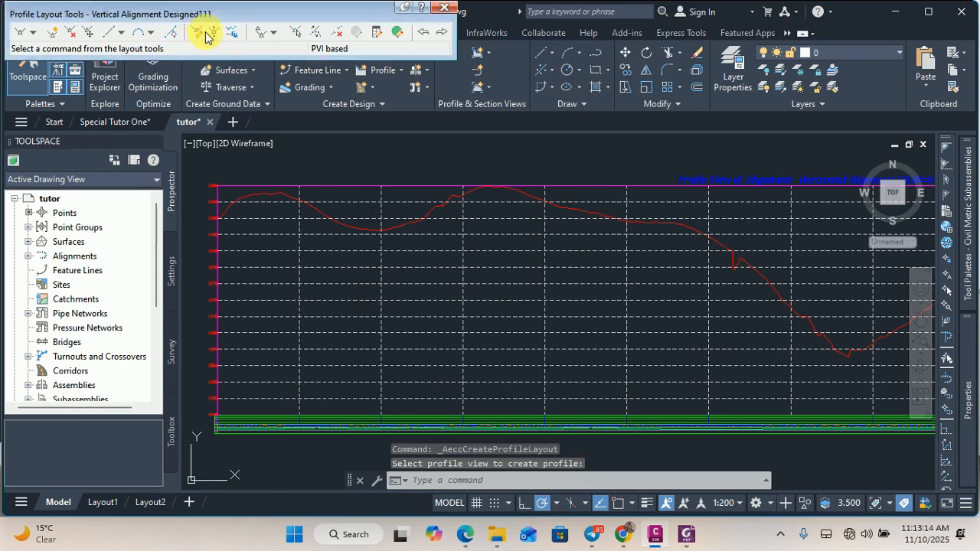
- Begin drawing tangents without curves at the start of the existing ground line, near elevation 1382
left_click(33, 32)
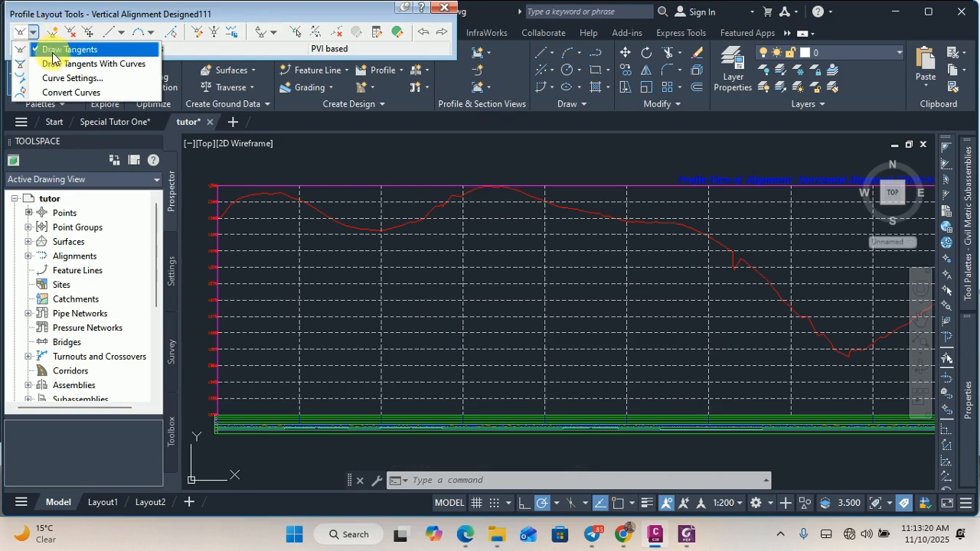
left_click(65, 49)
scroll(363, 253, "down", 2)
scroll(306, 229, "up", 5)
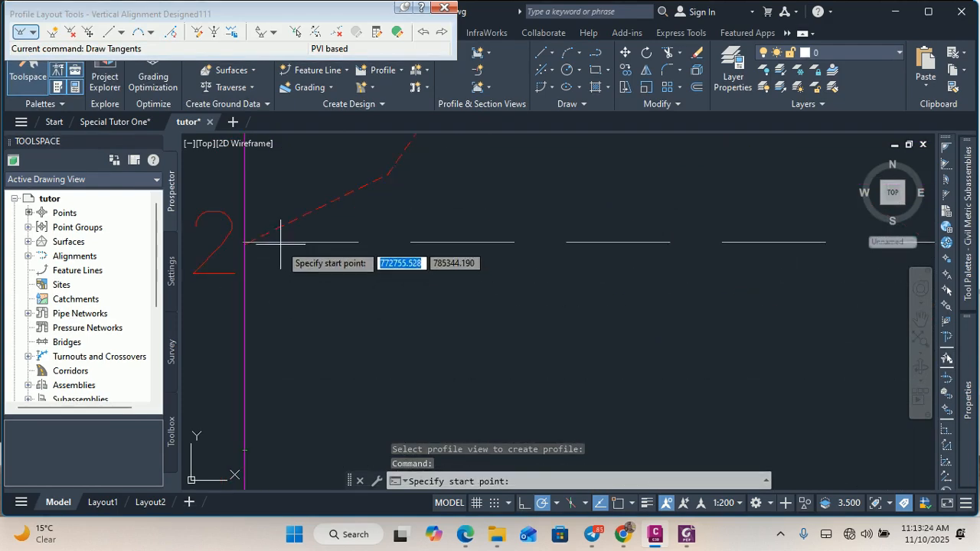
scroll(305, 276, "down", 4)
scroll(295, 265, "up", 6)
scroll(262, 269, "up", 3)
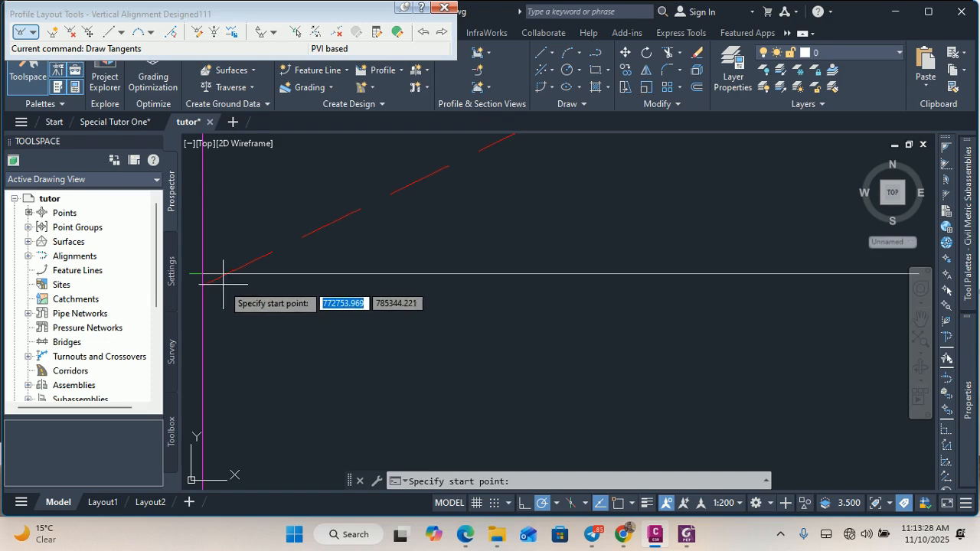
left_click(226, 289)
- Draw the first tangent from the start point up to just below the first ground crest
scroll(237, 324, "up", 4)
scroll(248, 345, "down", 4)
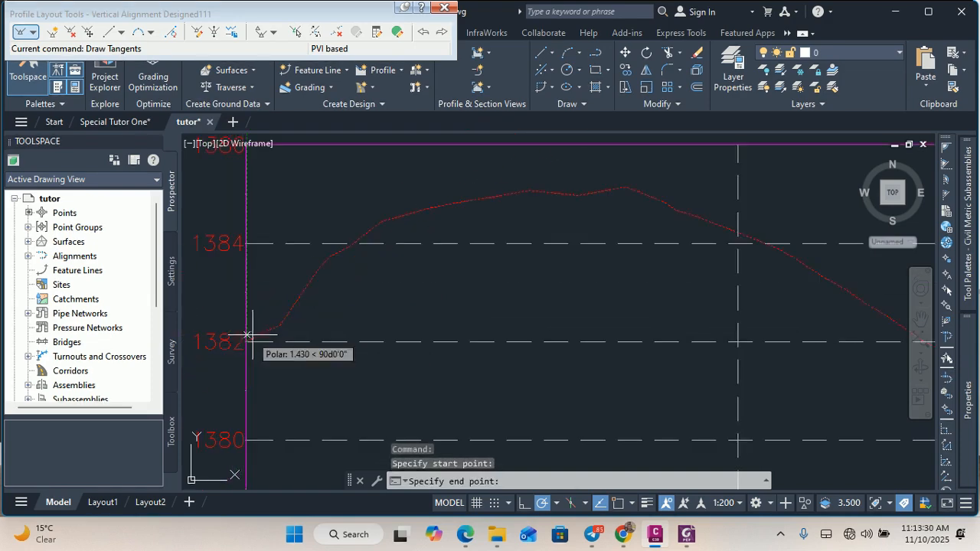
scroll(358, 290, "up", 2)
scroll(439, 286, "down", 2)
scroll(390, 263, "up", 2)
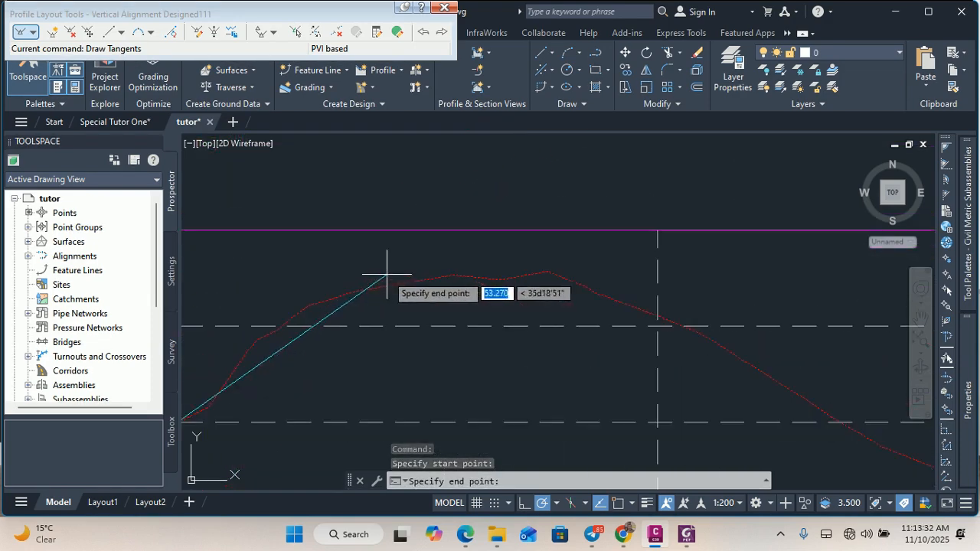
scroll(434, 284, "down", 2)
scroll(467, 285, "up", 3)
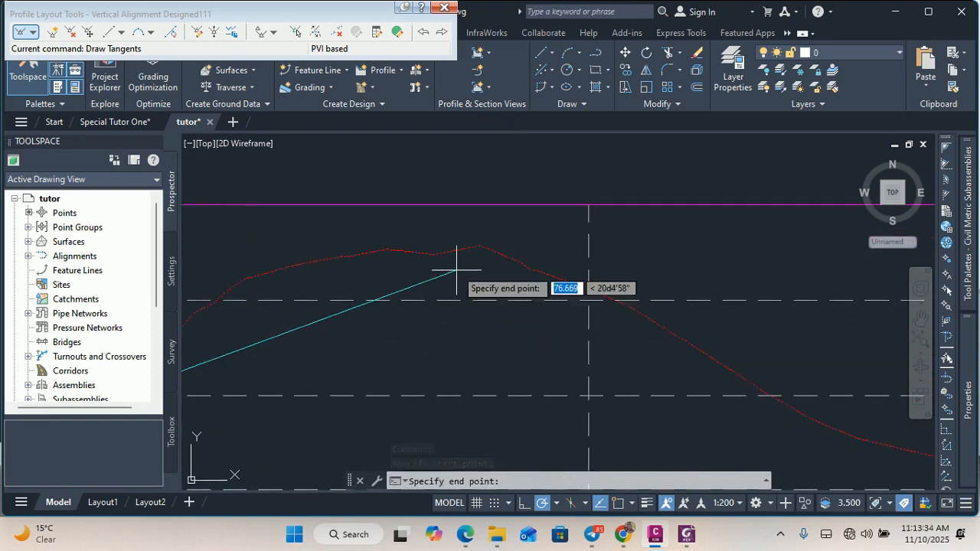
scroll(398, 242, "down", 4)
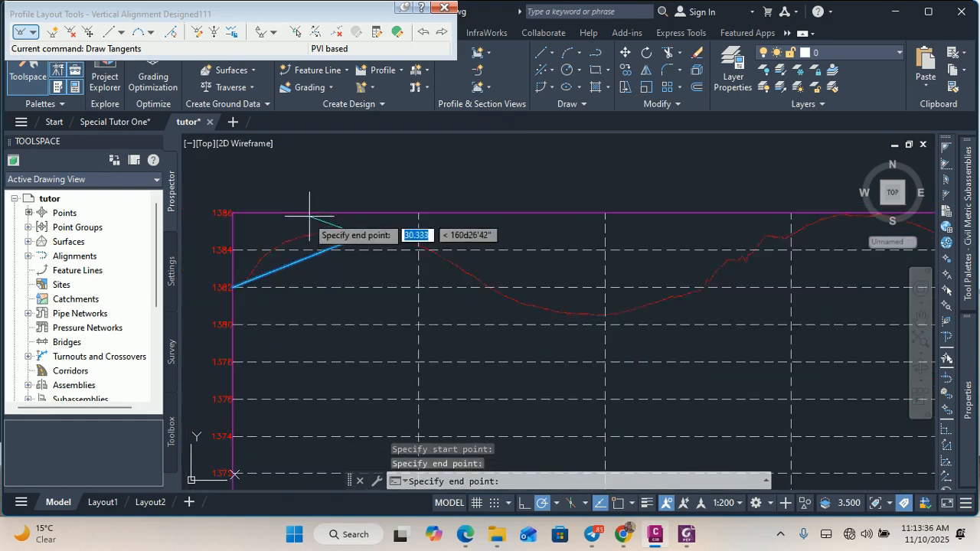
- Continue the tangents down to the first ground sag and up to just below the second crest
scroll(503, 295, "up", 3)
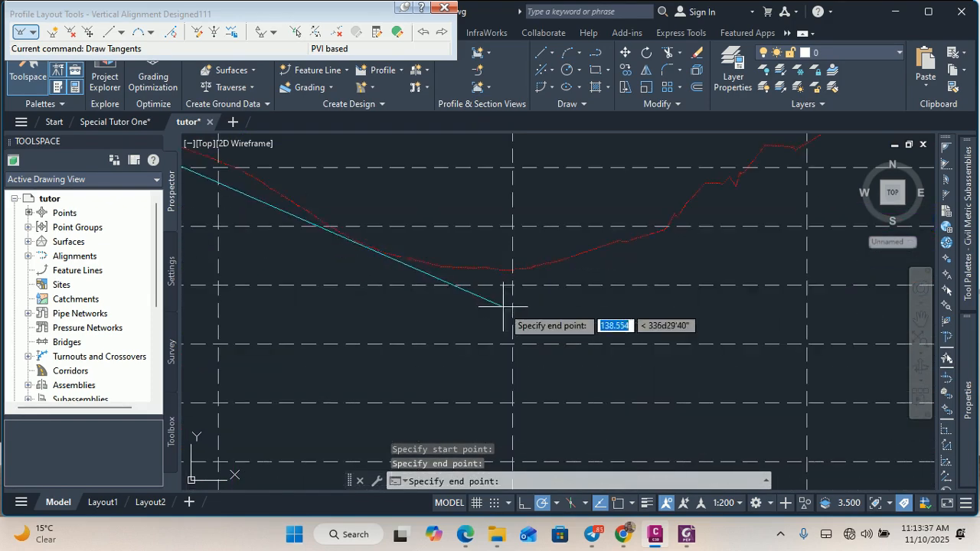
left_click(502, 265)
scroll(437, 281, "down", 3)
scroll(514, 234, "up", 3)
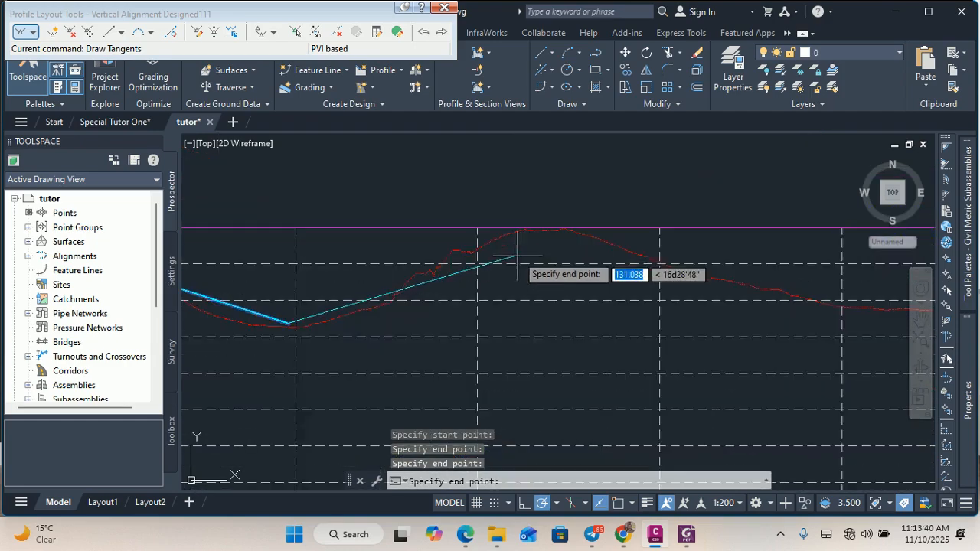
left_click(575, 226)
- Continue the tangents down to the ground's break before the steep descent and on to just above the deep sag
scroll(376, 254, "down", 5)
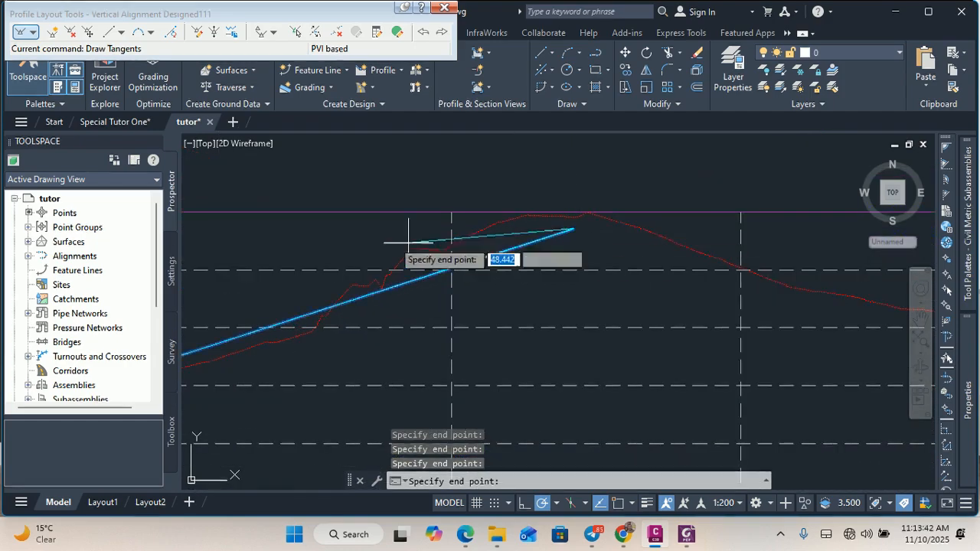
scroll(350, 251, "up", 5)
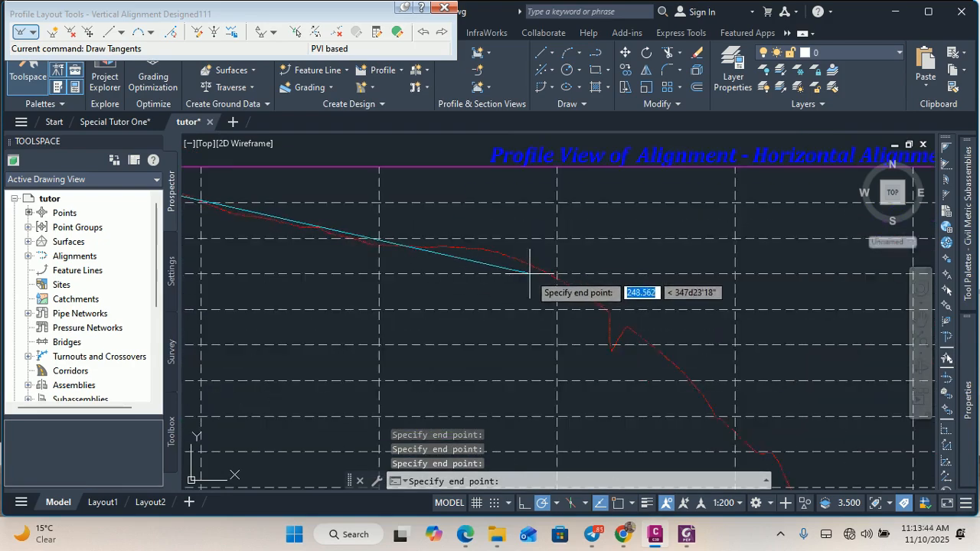
scroll(540, 276, "down", 2)
scroll(344, 221, "down", 2)
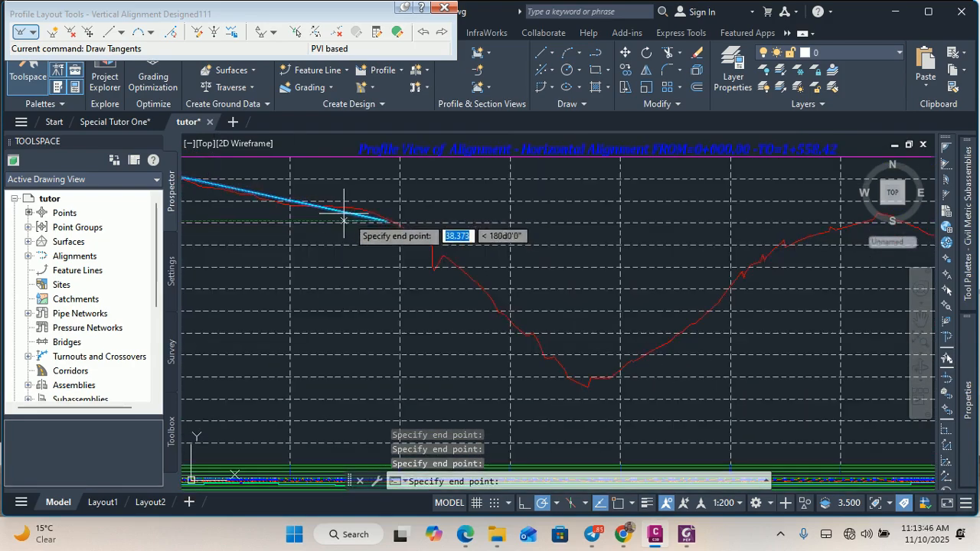
scroll(464, 302, "up", 1)
scroll(416, 197, "down", 1)
scroll(545, 335, "up", 2)
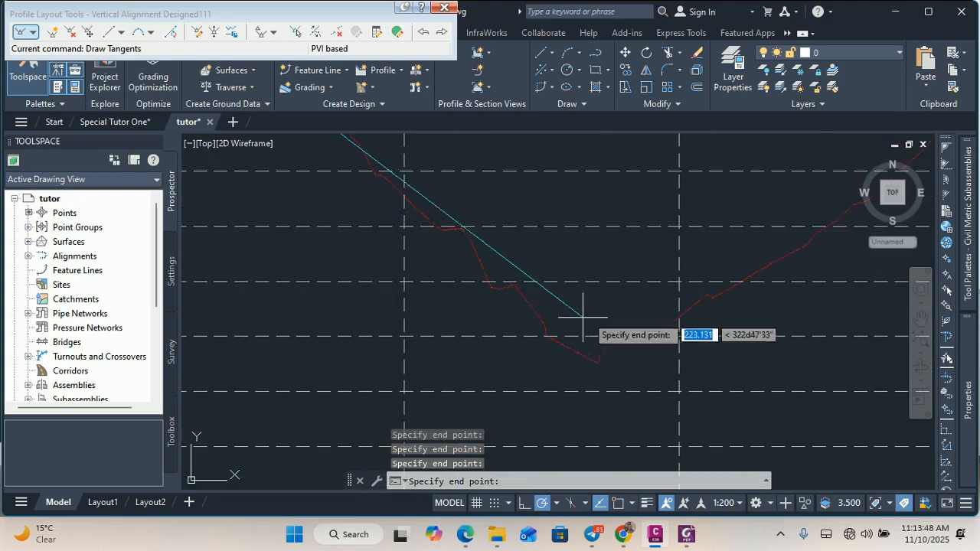
left_click(586, 315)
- Continue the tangents up to just below the third ground crest and down to just above the last sag
scroll(525, 328, "down", 3)
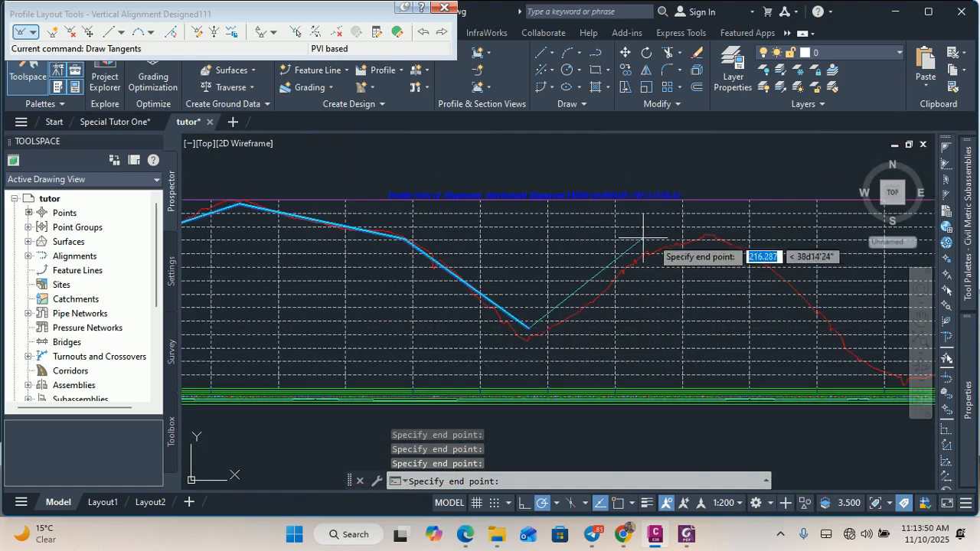
scroll(682, 241, "up", 3)
left_click(728, 256)
scroll(394, 223, "down", 3)
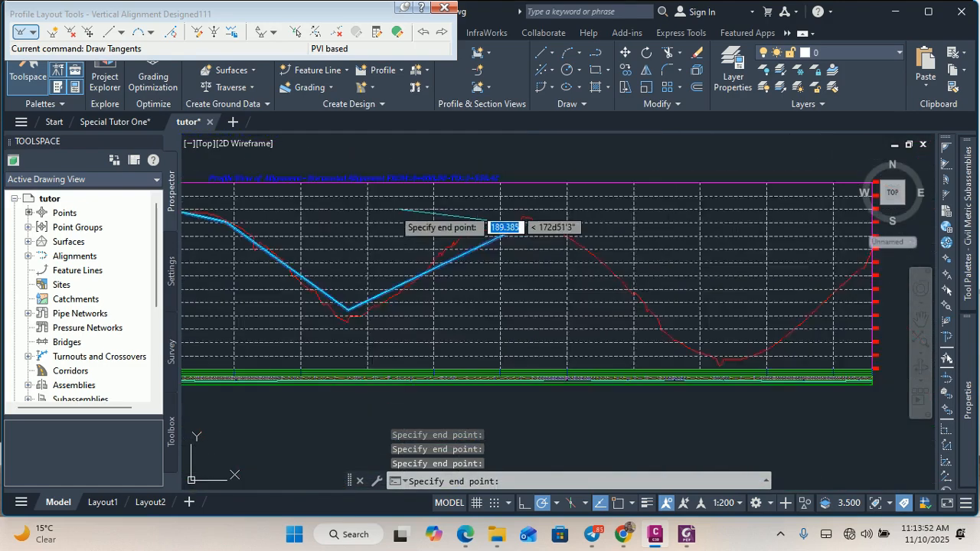
scroll(502, 252, "down", 2)
scroll(518, 258, "up", 4)
scroll(543, 333, "up", 1)
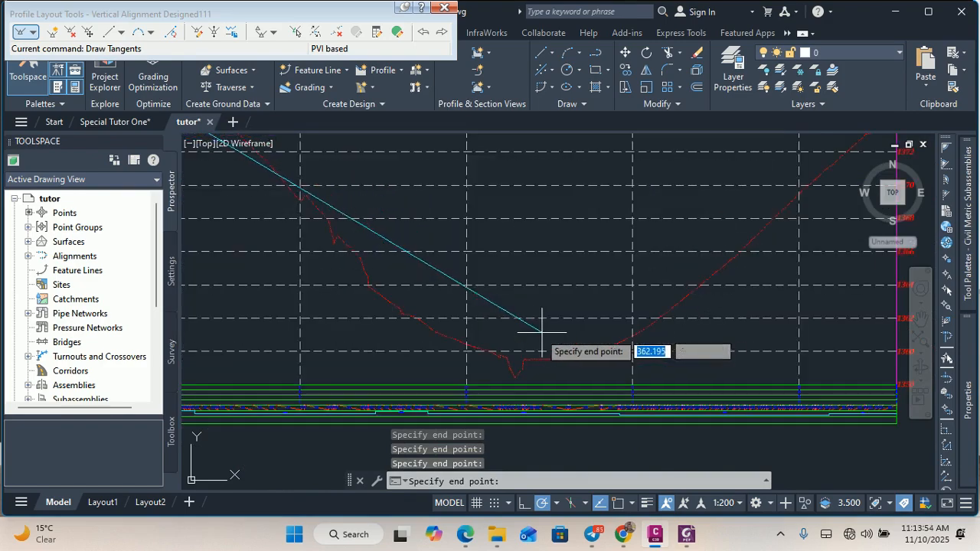
left_click(531, 339)
- Draw the final tangent from the last sag up to the ground profile's end at the profile view's edge and finish the tangents
scroll(573, 350, "down", 3)
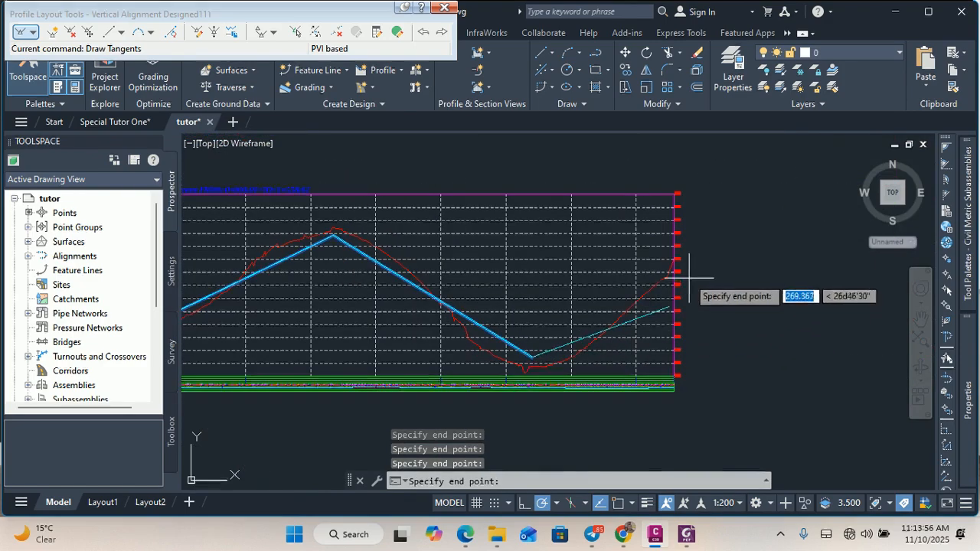
scroll(689, 280, "up", 5)
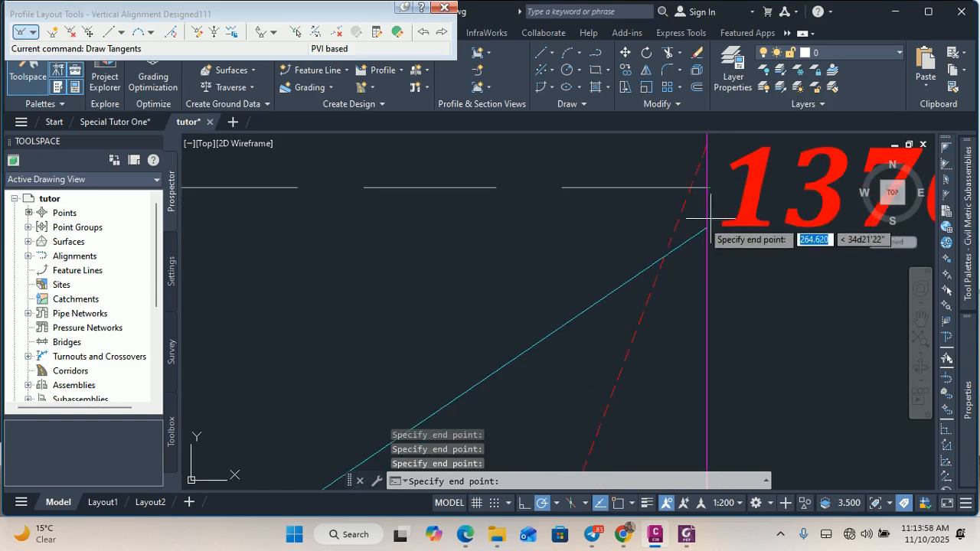
left_click(696, 156)
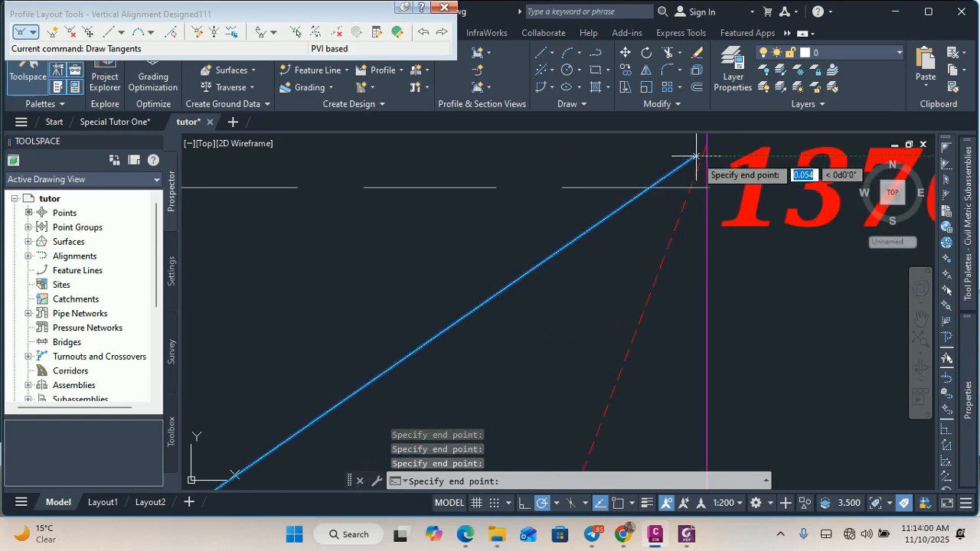
key("Return")
scroll(735, 222, "down", 5)
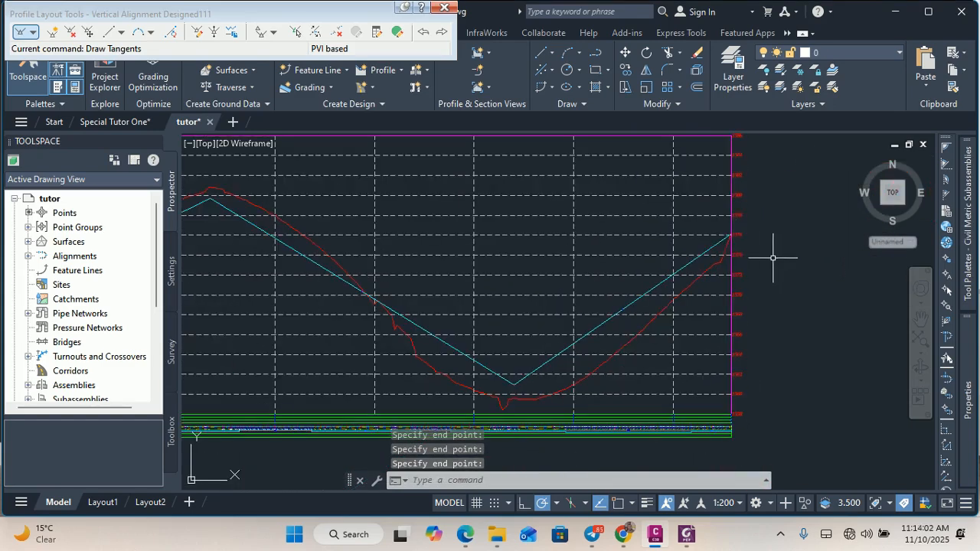
- Add a free parabolic vertical curve with a radius of 100 m between the two tangents meeting at the first crest
scroll(773, 258, "down", 4)
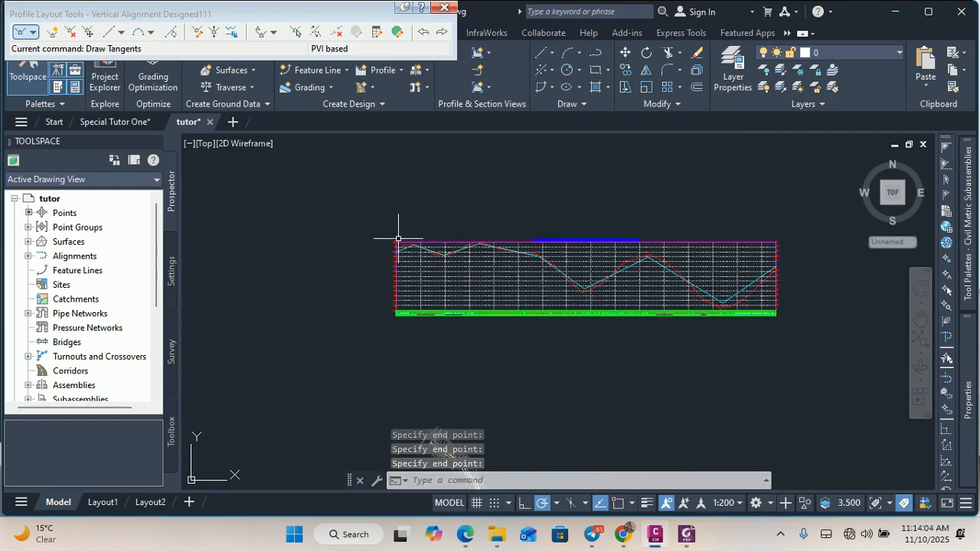
scroll(401, 239, "up", 6)
scroll(357, 250, "down", 2)
scroll(368, 260, "up", 3)
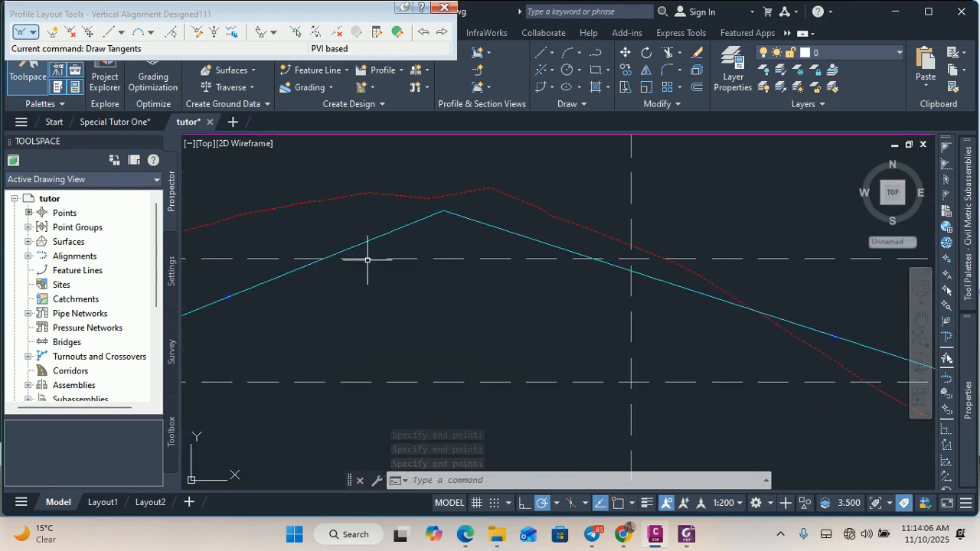
scroll(460, 257, "down", 3)
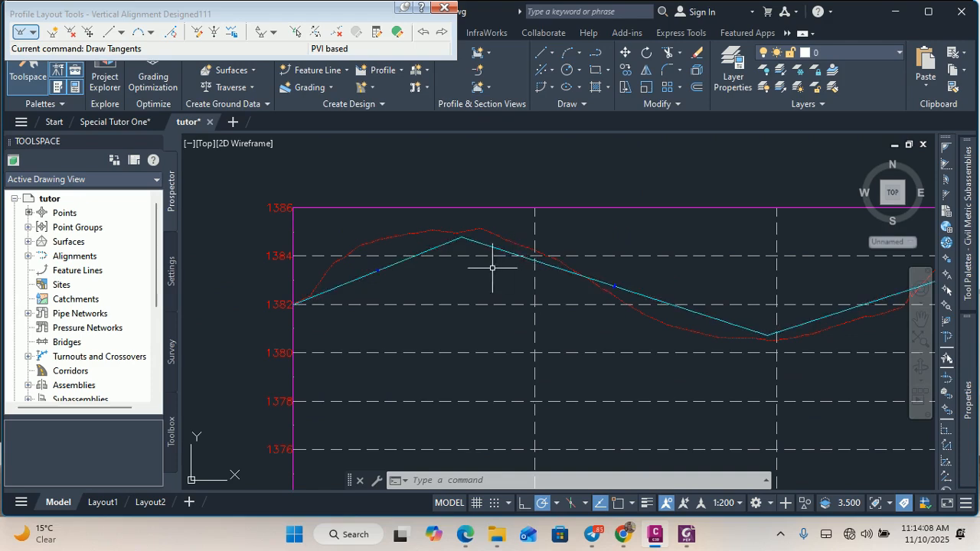
left_click(150, 33)
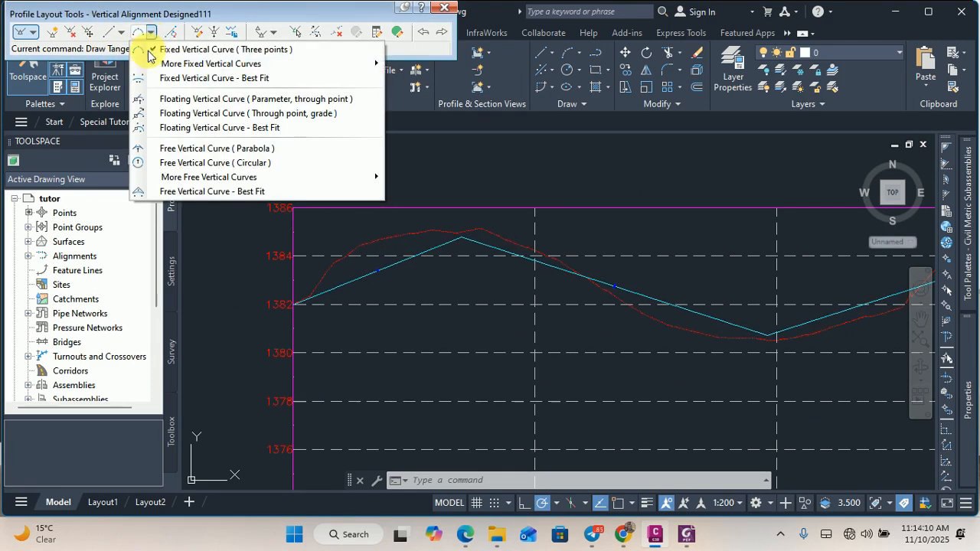
left_click(176, 149)
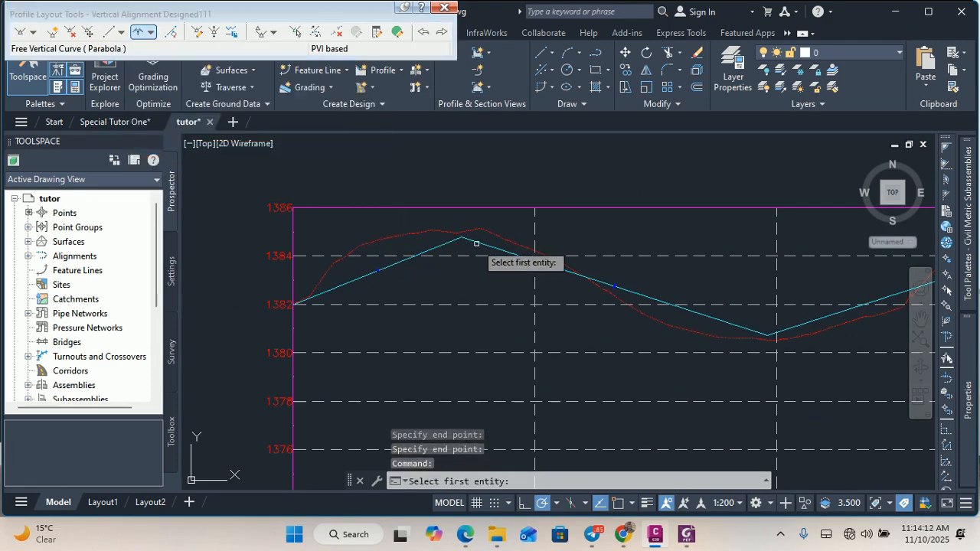
scroll(478, 245, "up", 4)
left_click(414, 236)
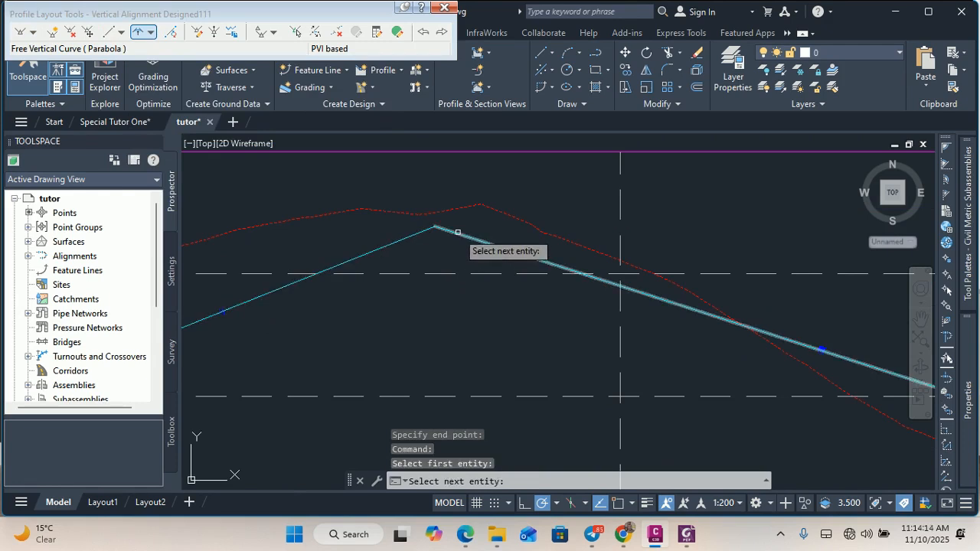
left_click(458, 233)
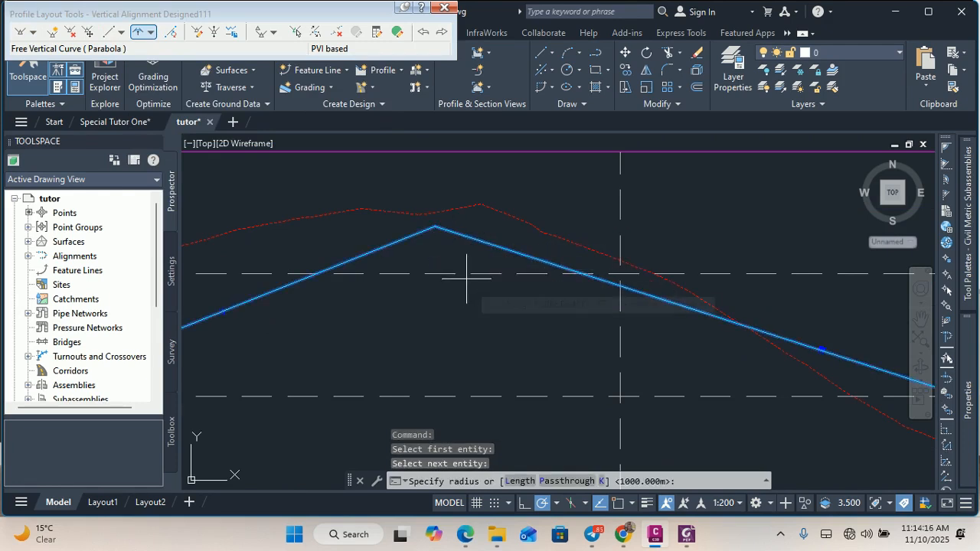
type("100")
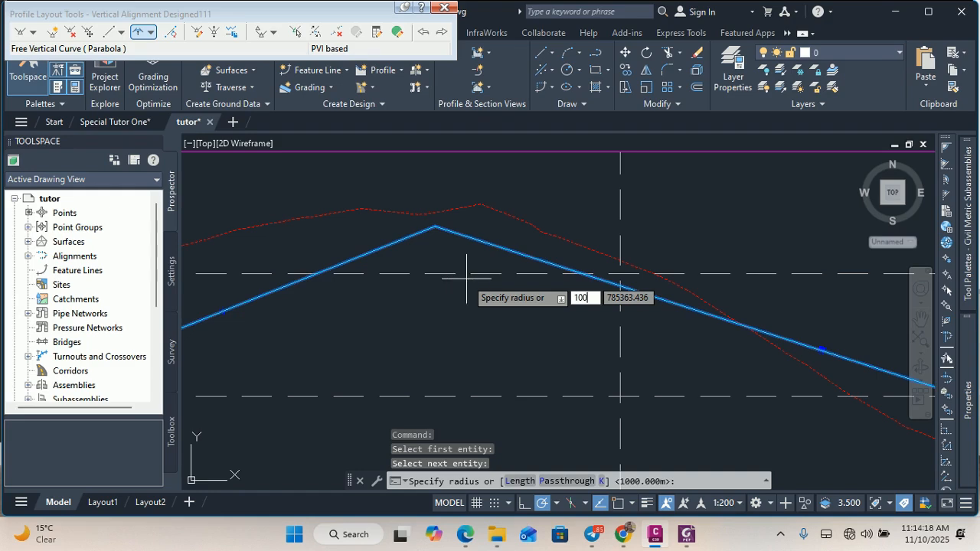
key("Return")
- Add a free parabolic vertical curve with a radius of 100 m between the tangents at the first sag
scroll(317, 226, "down", 2)
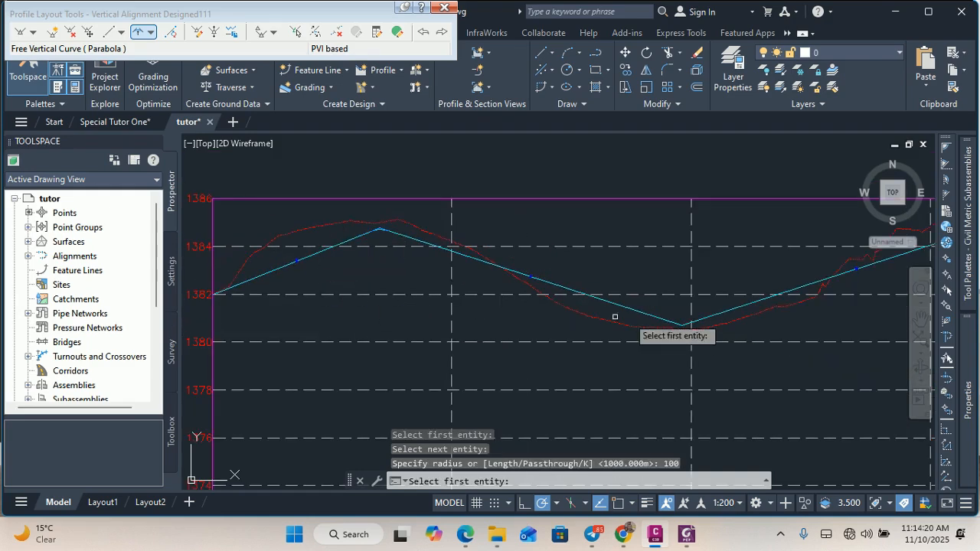
scroll(693, 316, "up", 3)
left_click(639, 338)
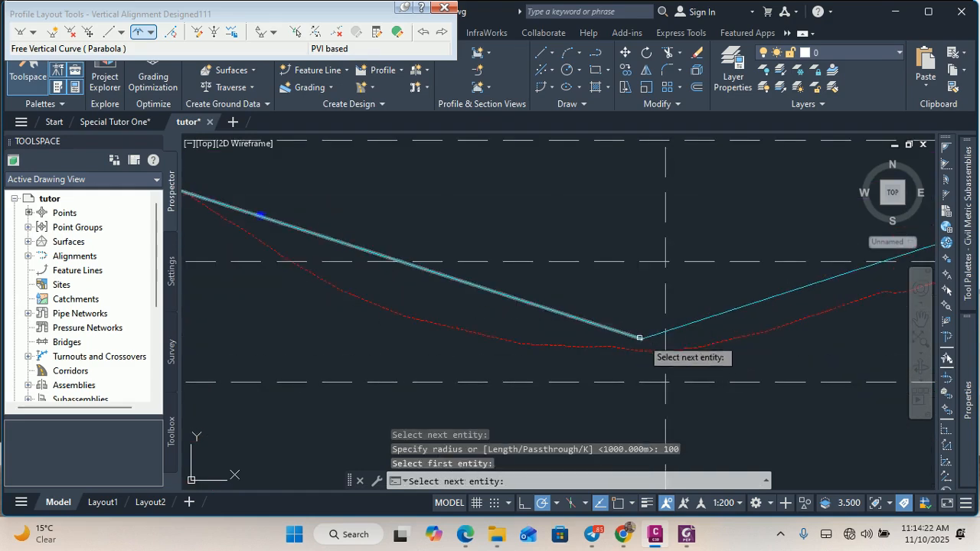
left_click(657, 334)
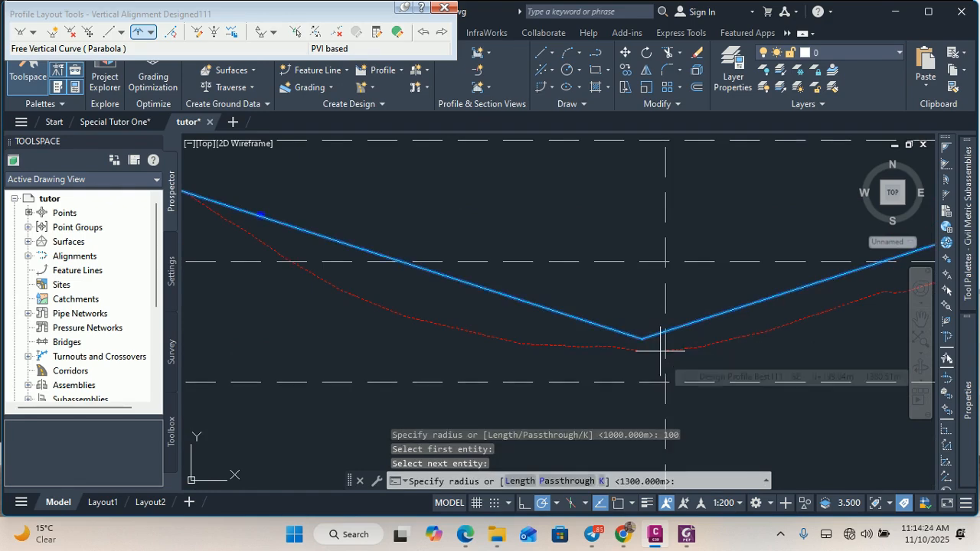
type("100")
key("Return")
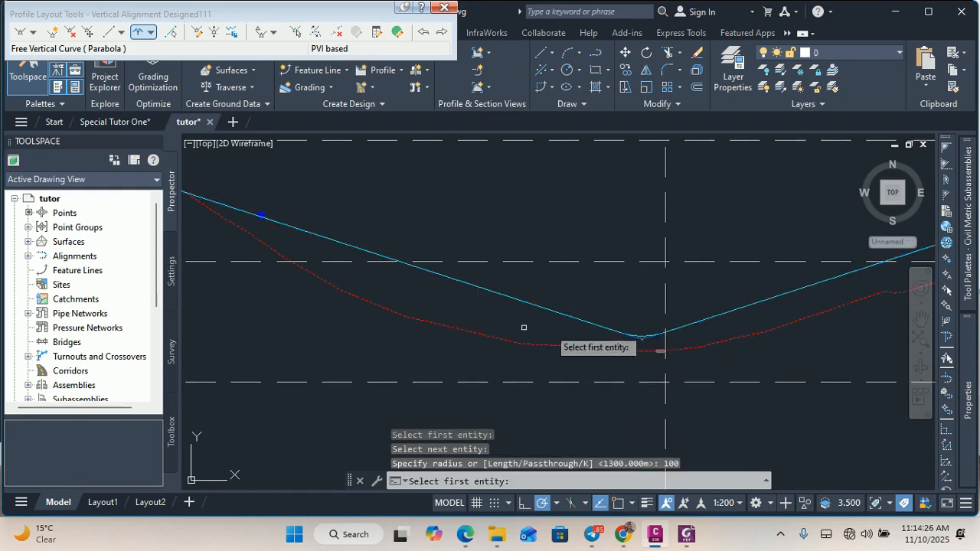
- Add a free parabolic vertical curve with a radius of 100 m between the tangents at the second crest
scroll(463, 351, "down", 4)
scroll(628, 308, "up", 4)
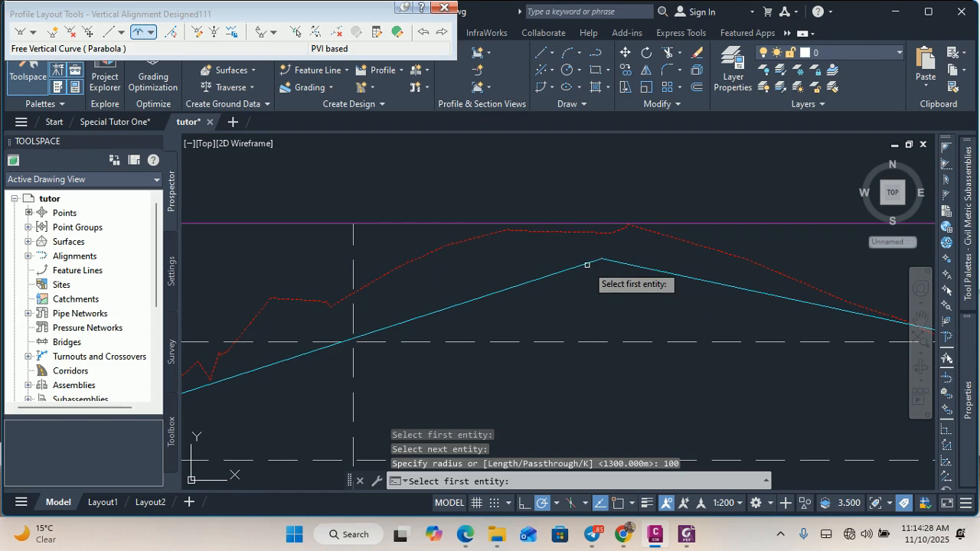
left_click(587, 265)
left_click(618, 262)
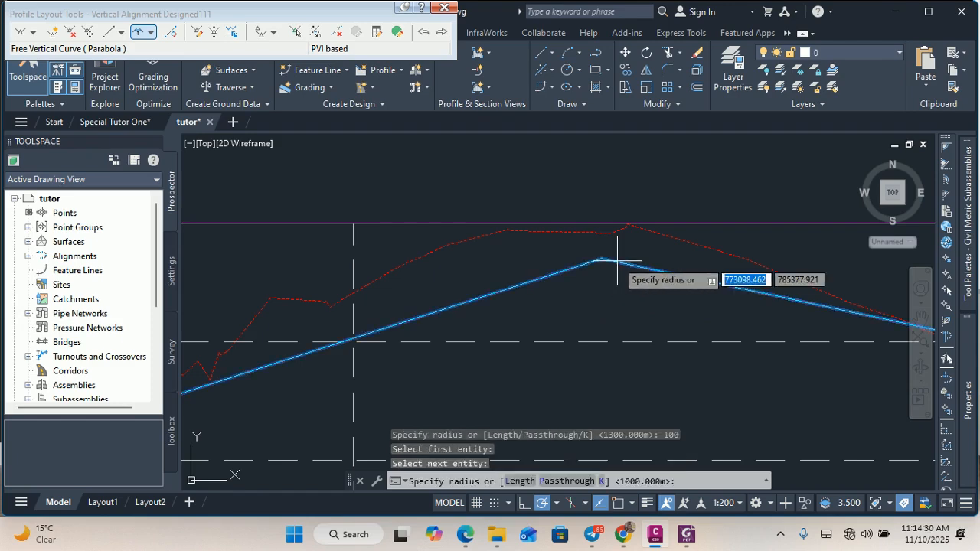
type("100")
key("Return")
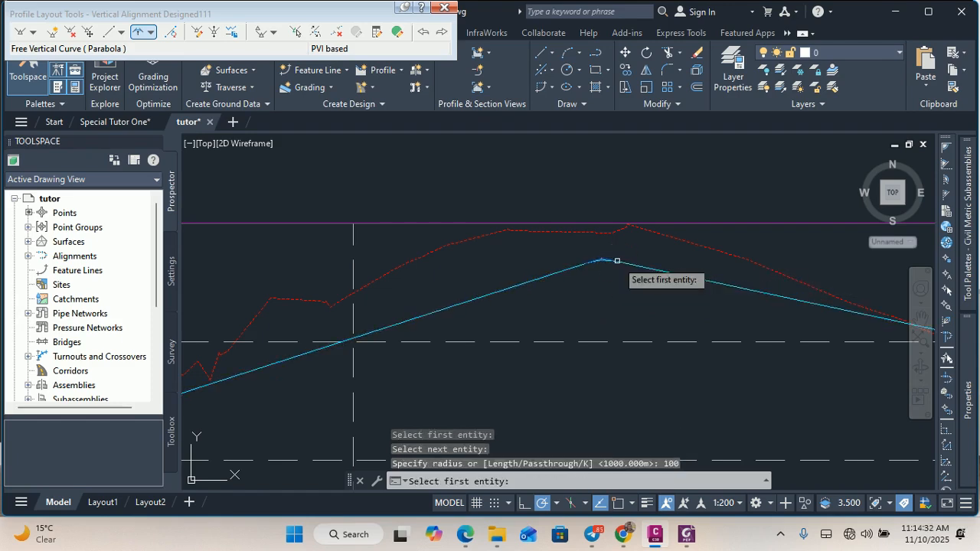
- Add a 100 m radius free parabolic vertical curve at the grade break before the steep descent
scroll(411, 238, "down", 3)
scroll(503, 261, "down", 1)
scroll(701, 309, "up", 4)
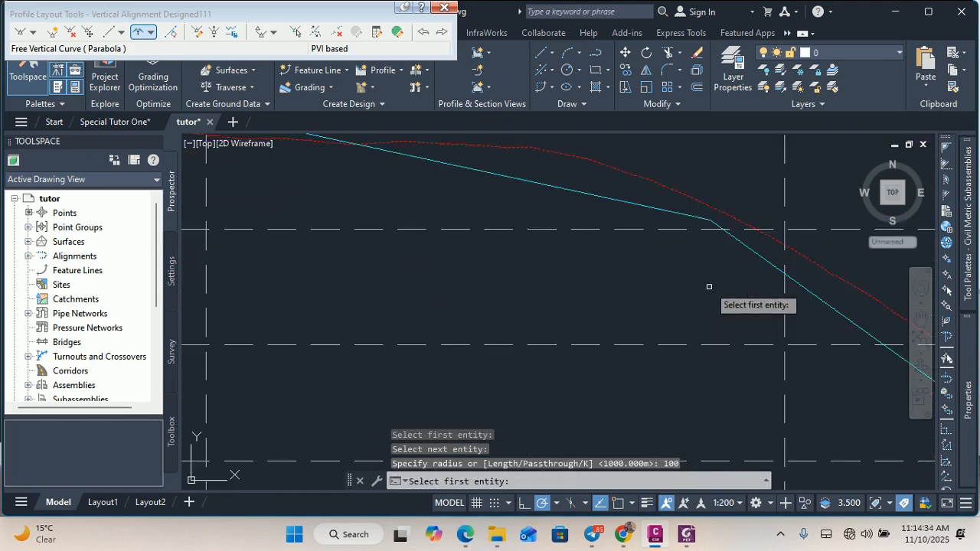
scroll(712, 274, "up", 2)
left_click(690, 181)
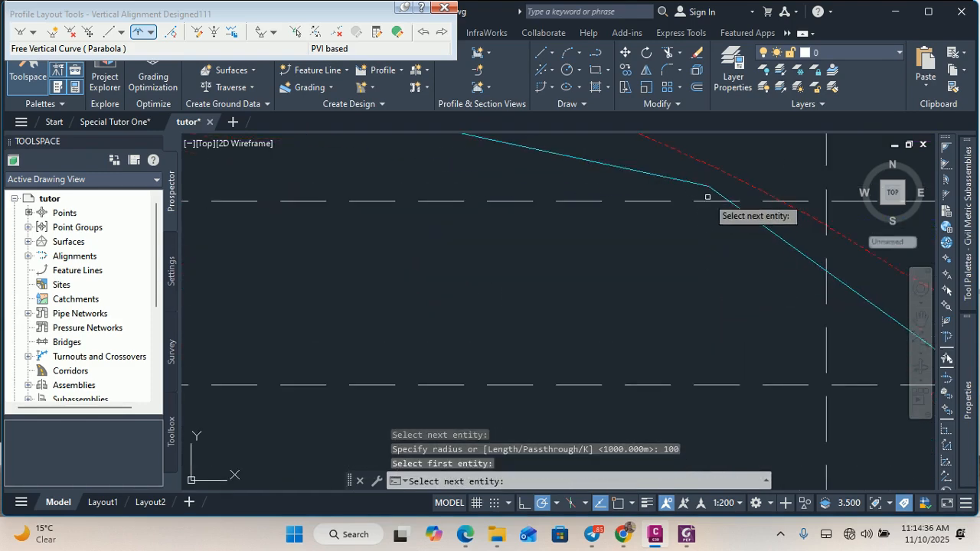
left_click(714, 192)
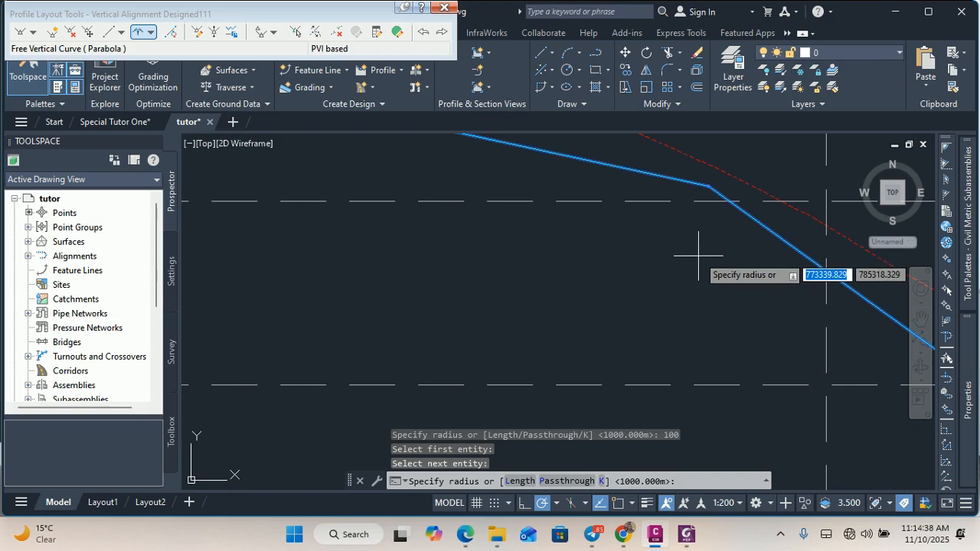
type("100")
key("Return")
- Add a 100 m radius free parabolic vertical curve between the tangents at the deep sag after the steep descent
scroll(426, 225, "down", 4)
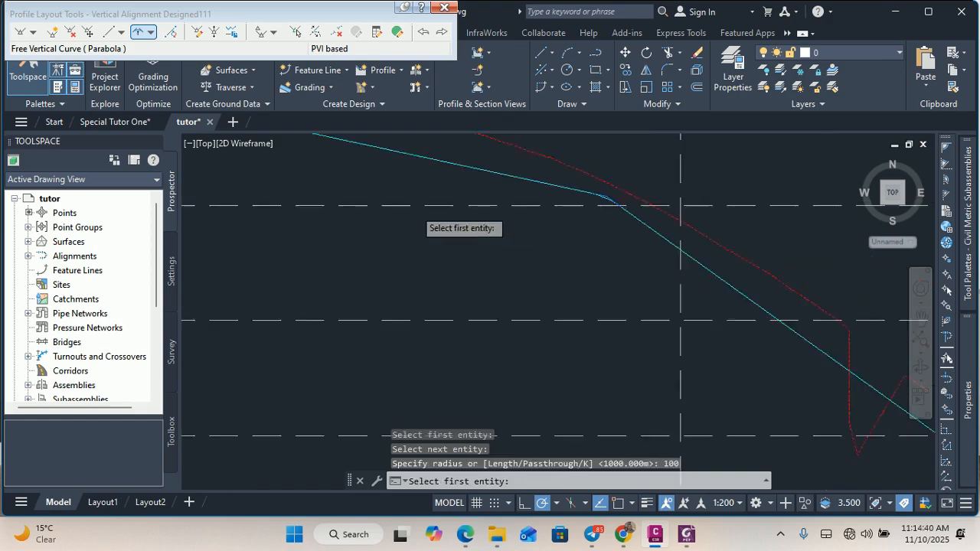
scroll(707, 411, "up", 6)
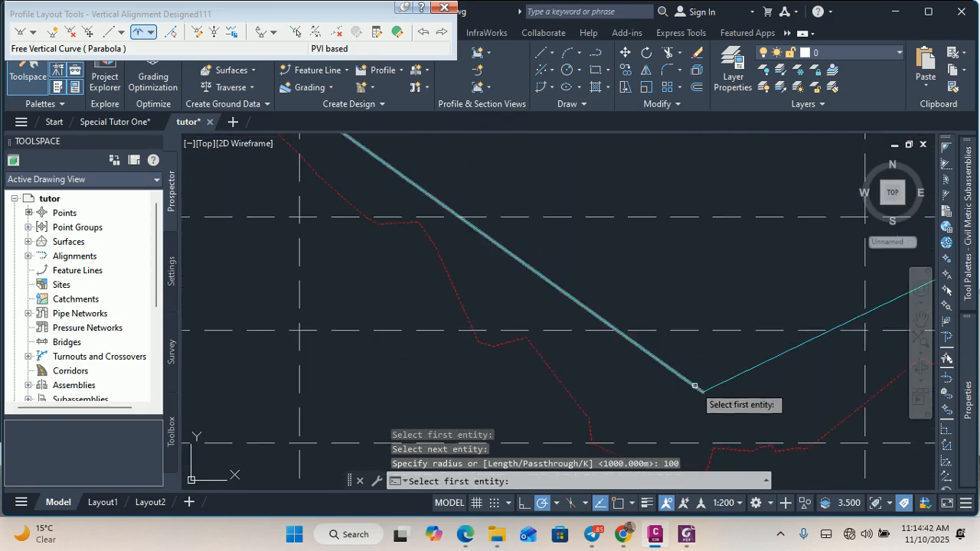
left_click(689, 383)
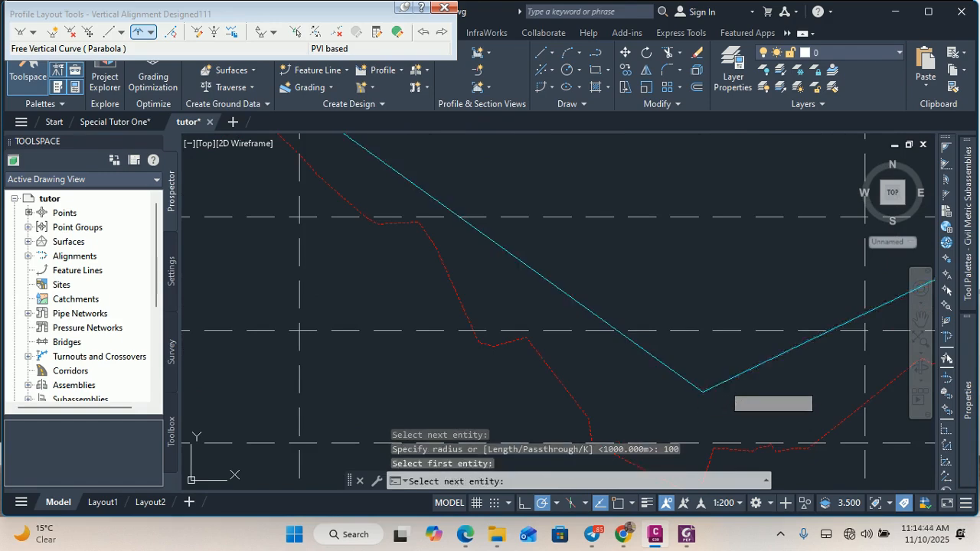
left_click(723, 383)
type("100")
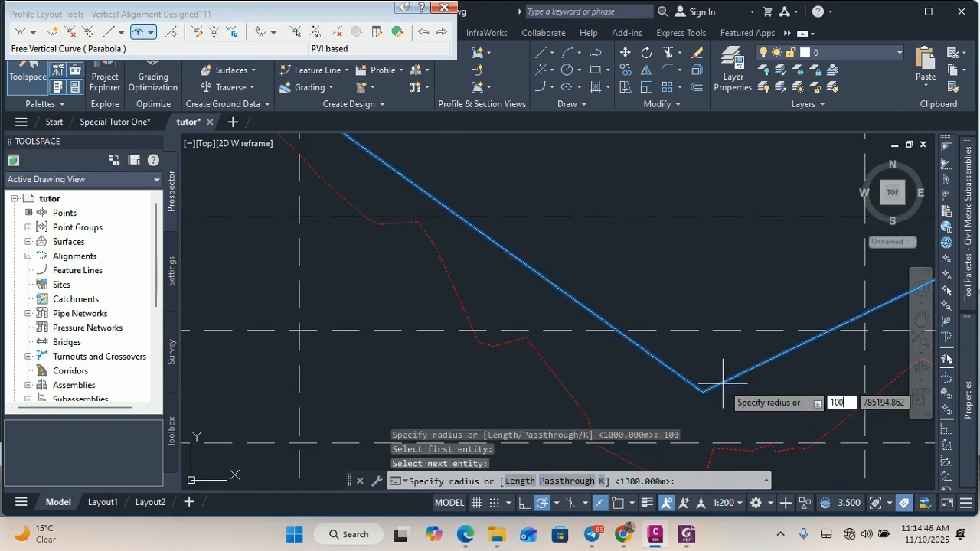
key("Return")
- Add a free parabolic vertical curve with a radius of 100 m between the tangents at the third crest
scroll(563, 382, "down", 3)
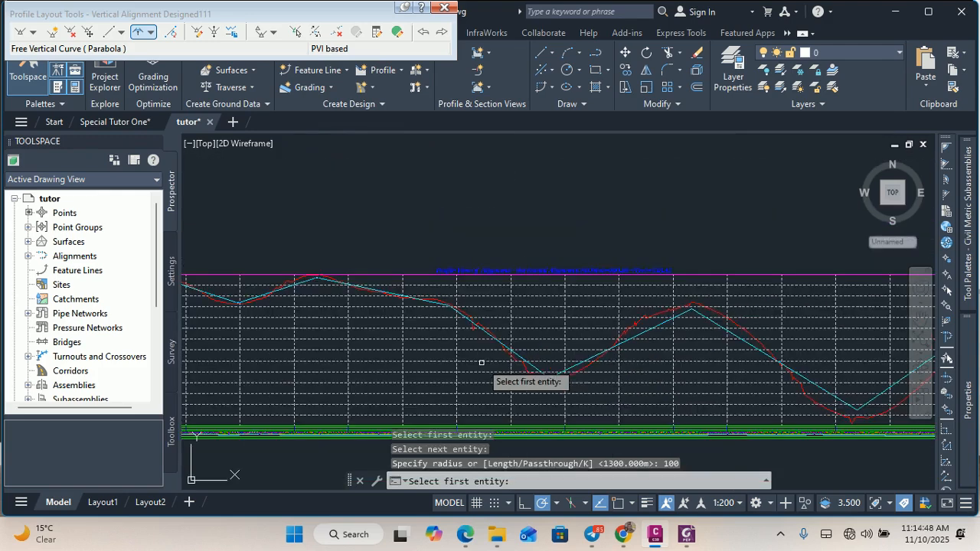
scroll(650, 296, "up", 5)
left_click(626, 281)
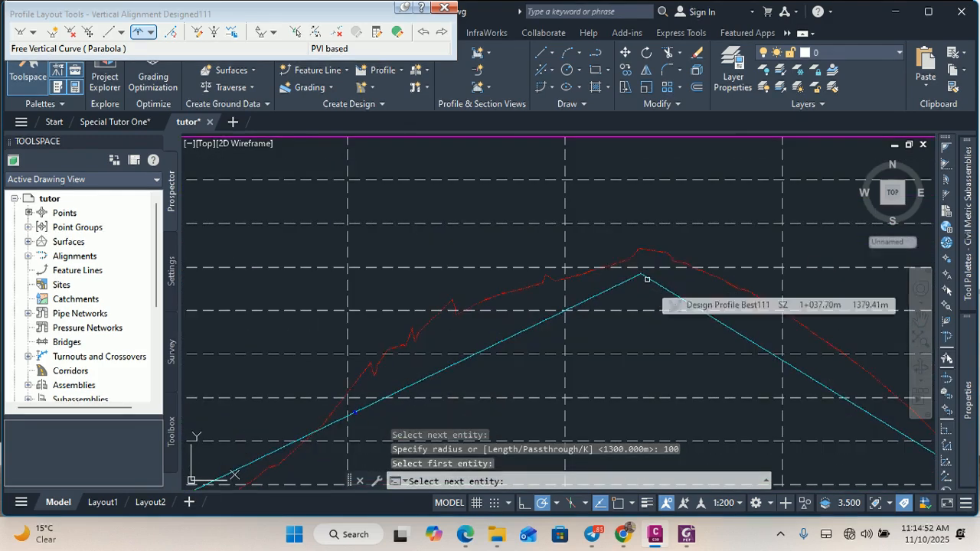
left_click(647, 279)
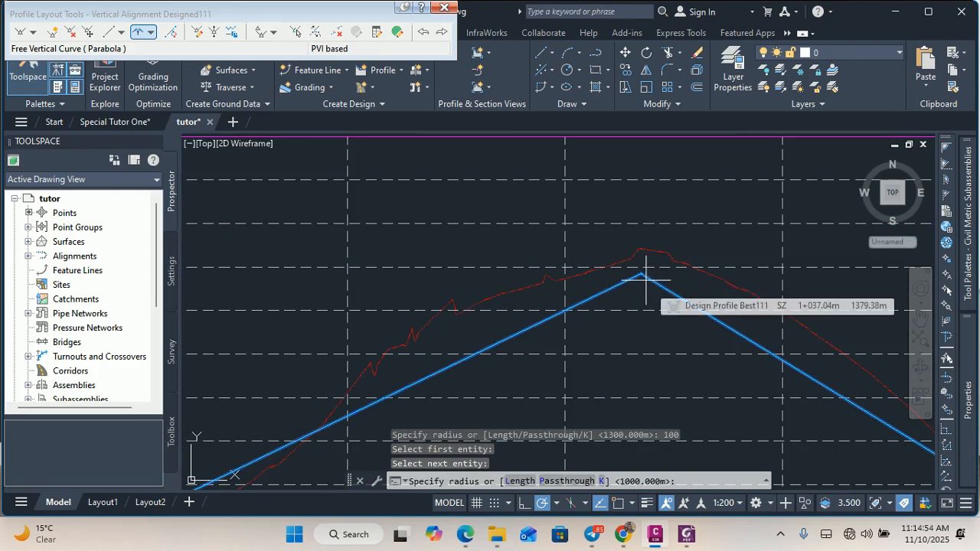
type("100")
key("Return")
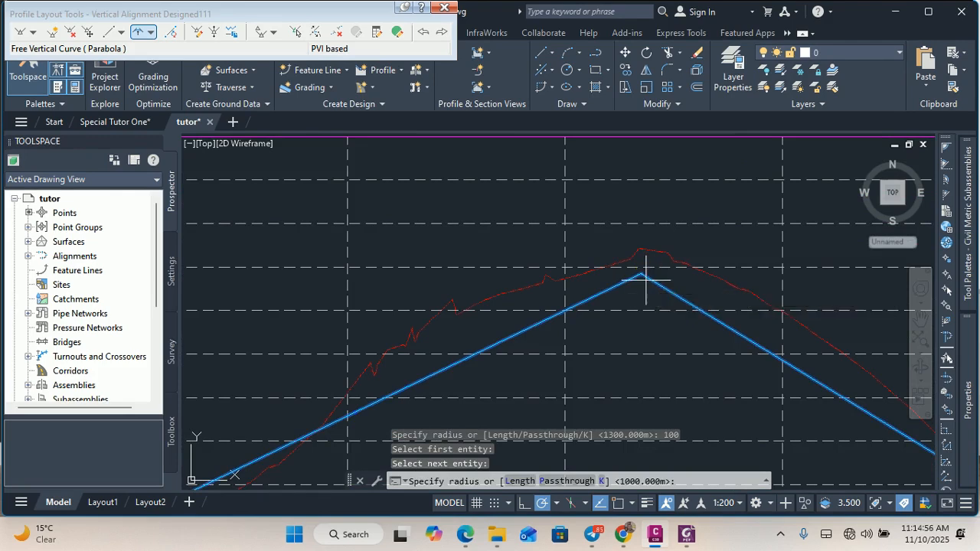
- Add a 100 m radius free parabolic vertical curve at the last sag and inspect the rounded corner
scroll(505, 249, "down", 4)
scroll(689, 356, "up", 4)
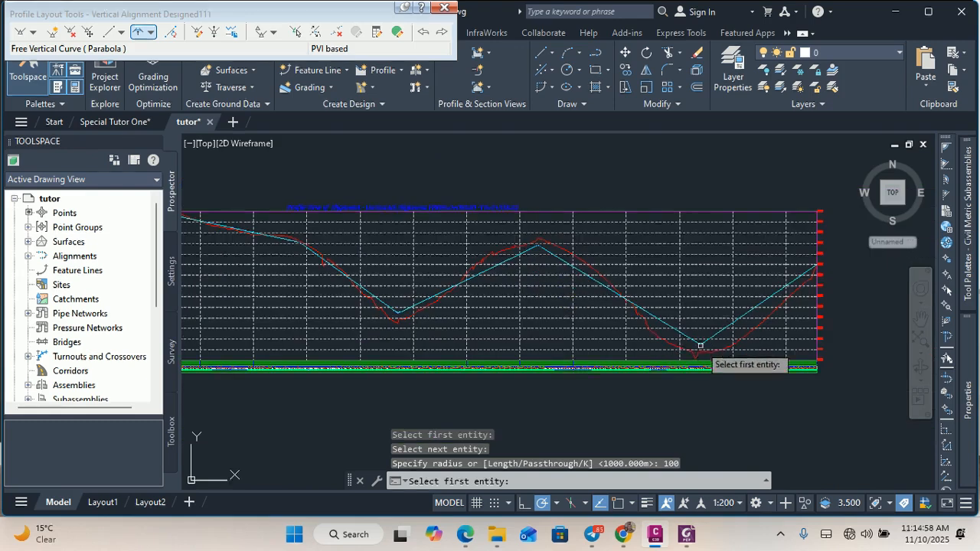
left_click(648, 336)
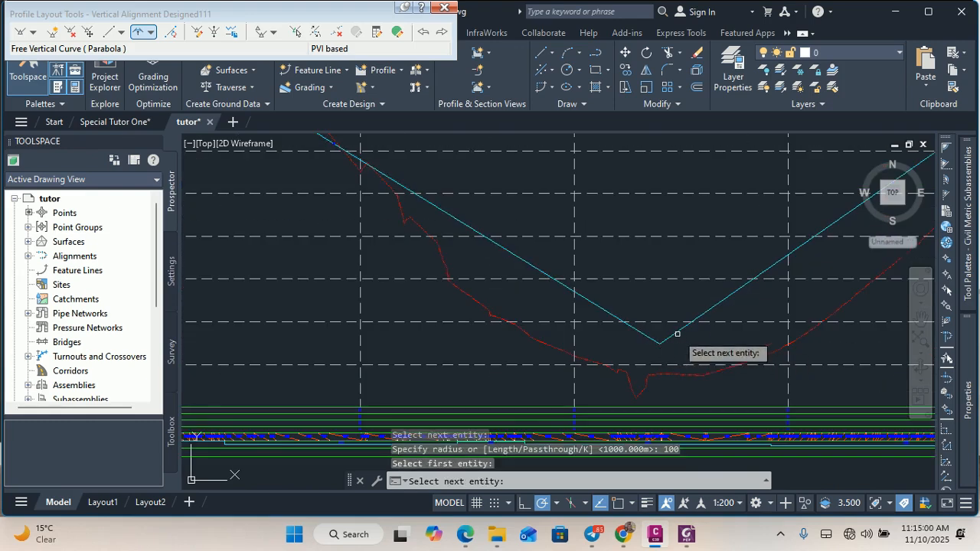
left_click(678, 332)
type("100")
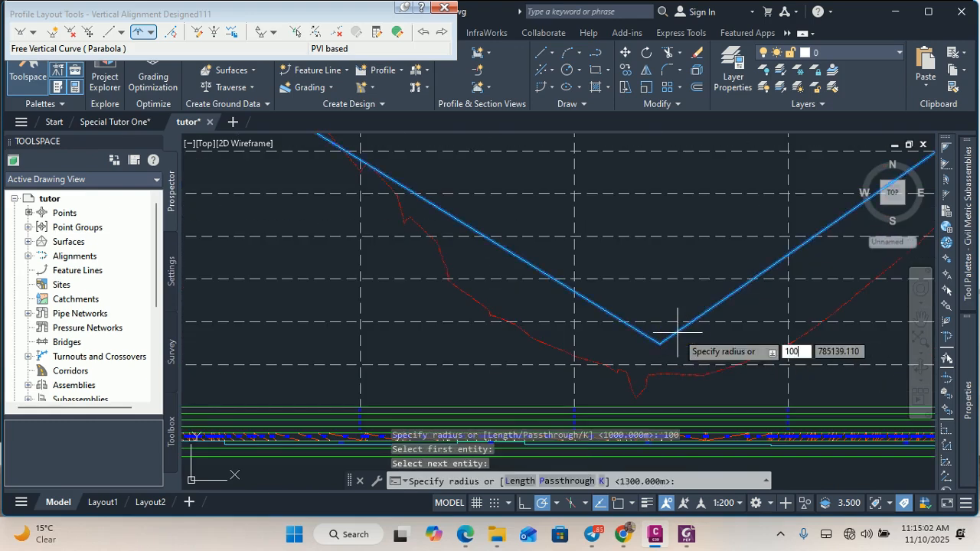
key("Return")
scroll(618, 357, "down", 6)
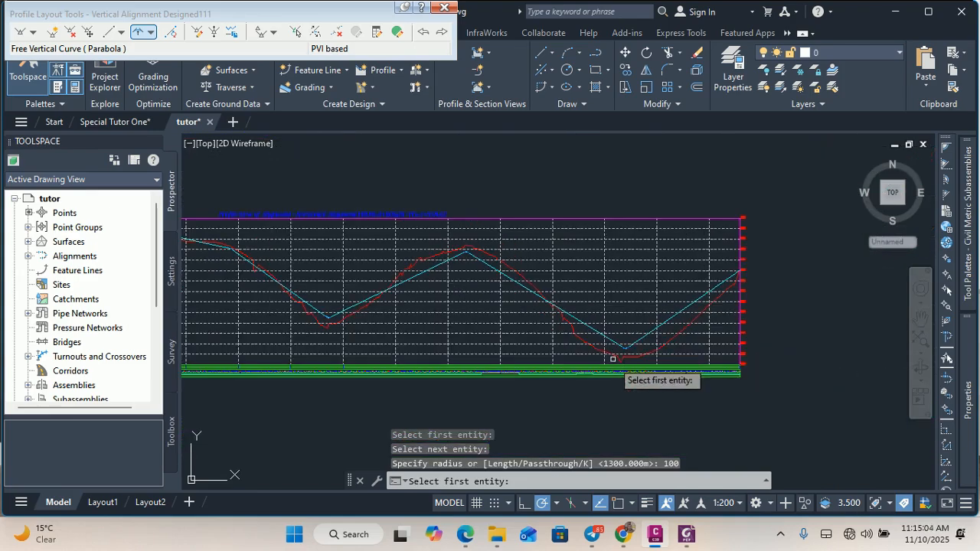
scroll(624, 348, "up", 5)
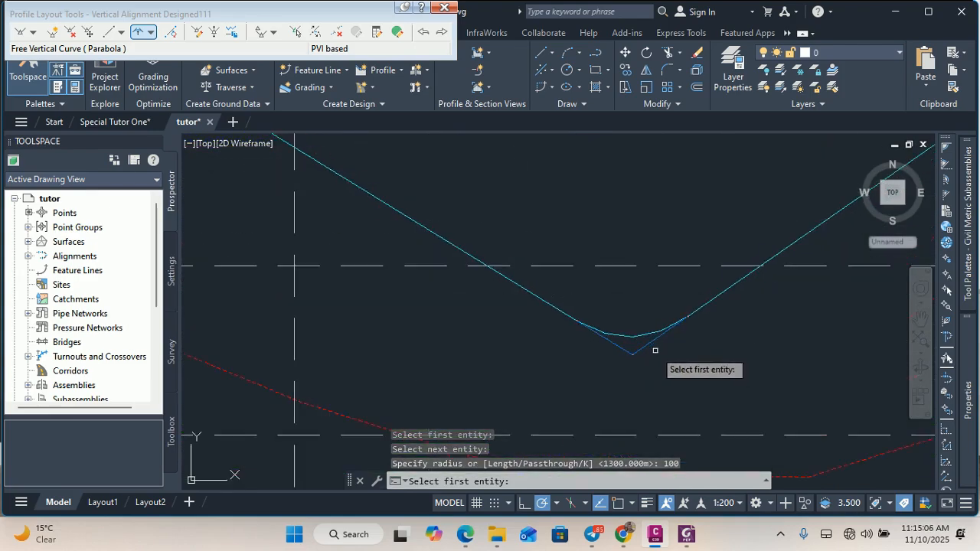
- End the free vertical curve command and review the completed design profile across the whole profile view
scroll(689, 333, "down", 5)
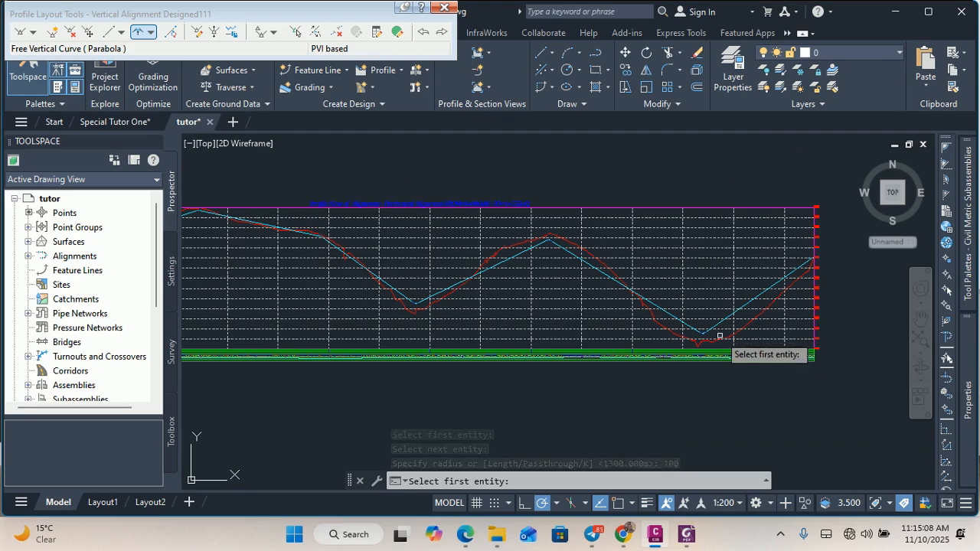
key("Return")
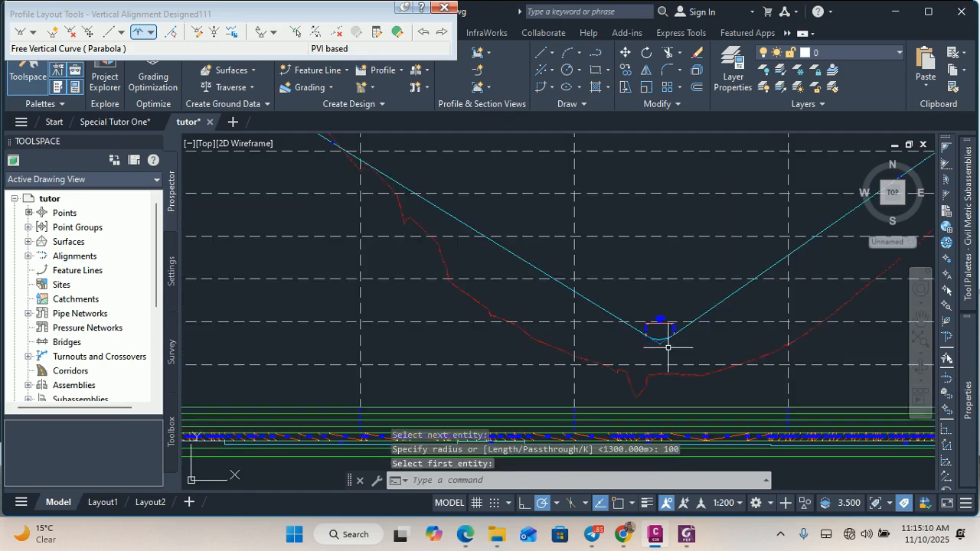
scroll(653, 338, "up", 5)
scroll(653, 338, "down", 6)
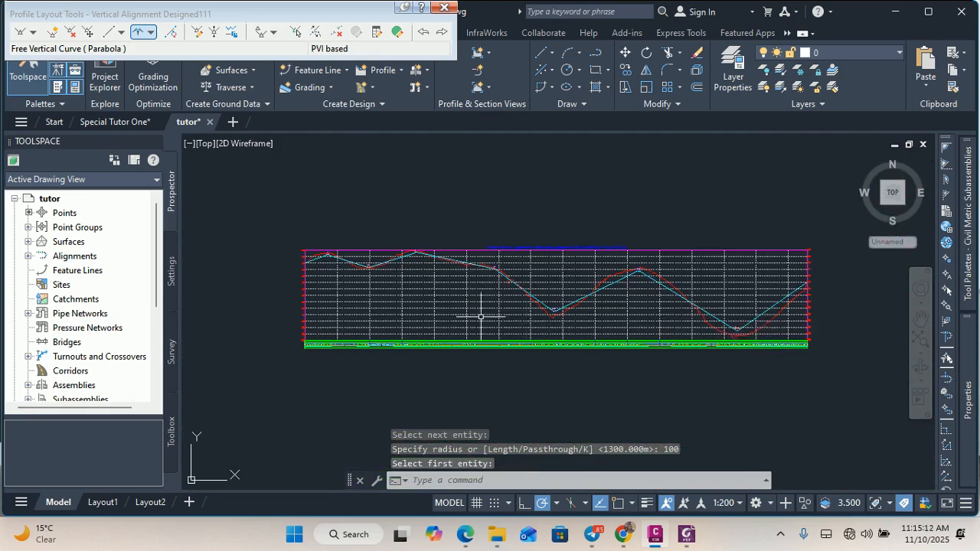
- Examine the grade and length labels on the design tangents from the profile's start to the descent after the second crest
scroll(362, 274, "up", 8)
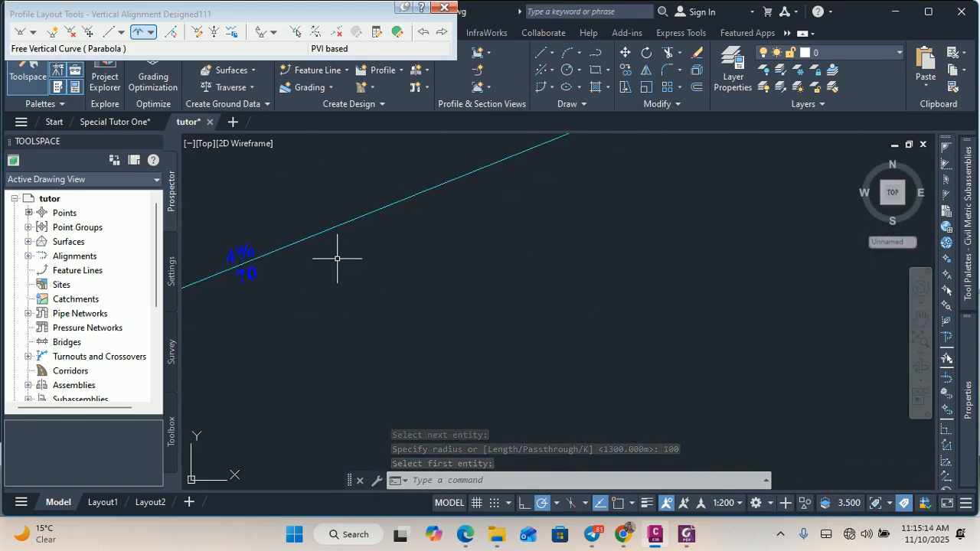
scroll(317, 263, "down", 5)
scroll(313, 271, "up", 6)
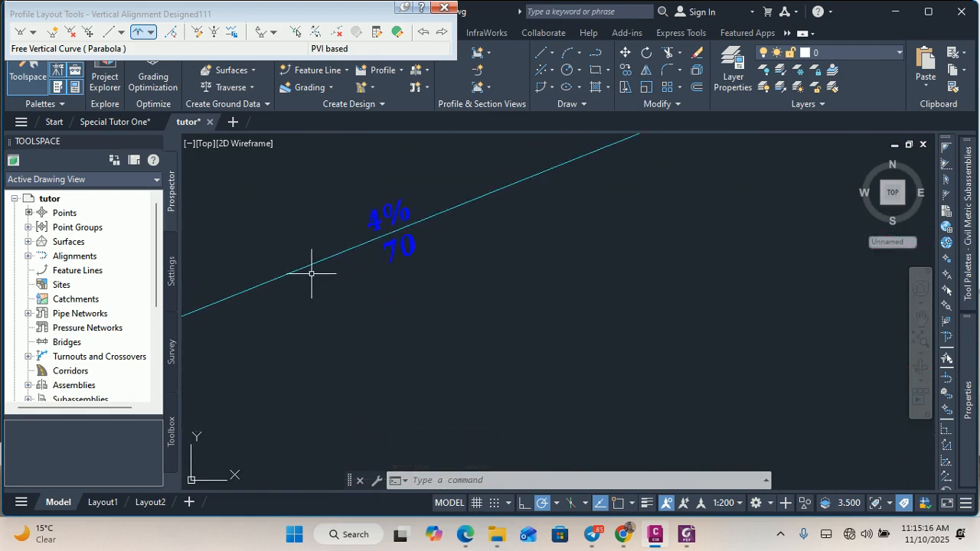
scroll(344, 281, "down", 5)
scroll(612, 302, "up", 7)
scroll(536, 305, "down", 6)
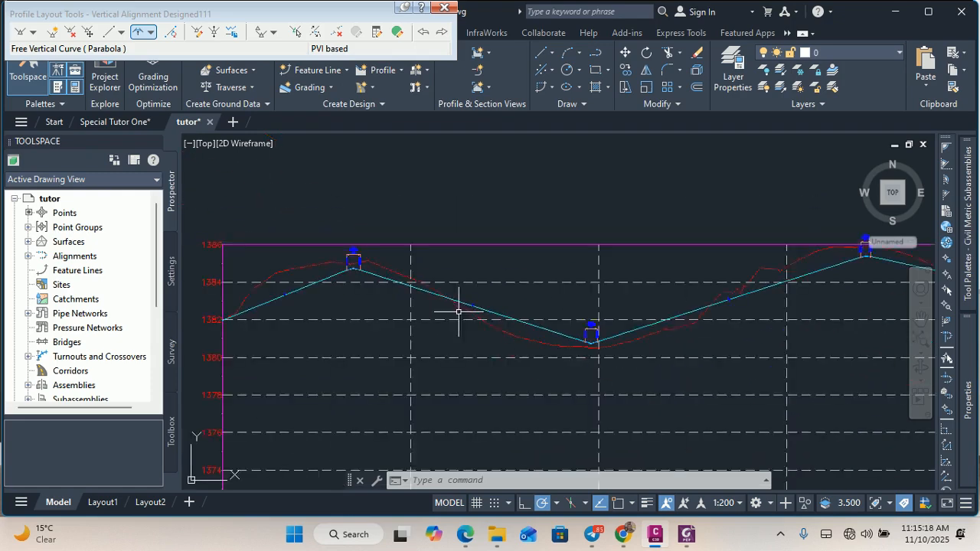
scroll(640, 304, "up", 6)
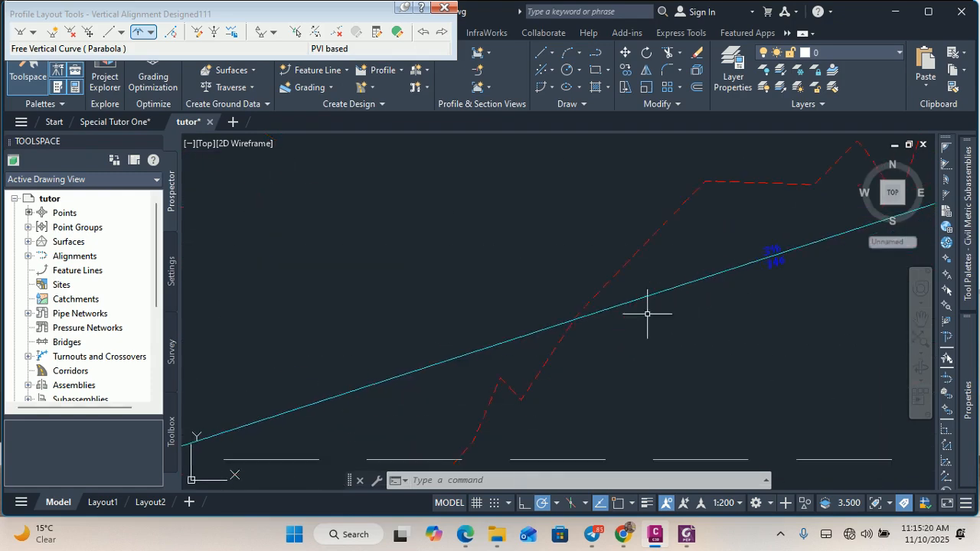
scroll(482, 322, "down", 7)
scroll(780, 247, "up", 2)
scroll(438, 275, "down", 6)
scroll(628, 288, "up", 6)
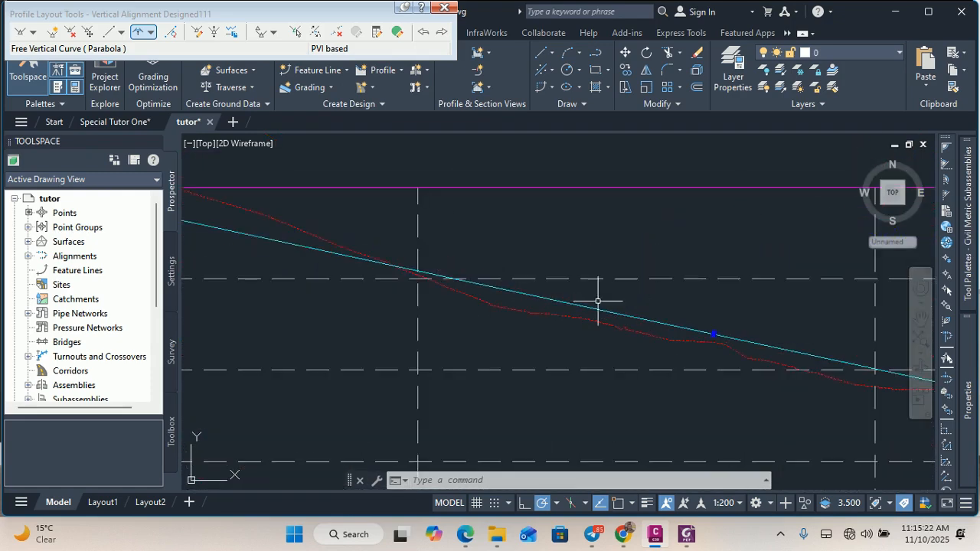
scroll(613, 299, "up", 6)
scroll(452, 285, "down", 6)
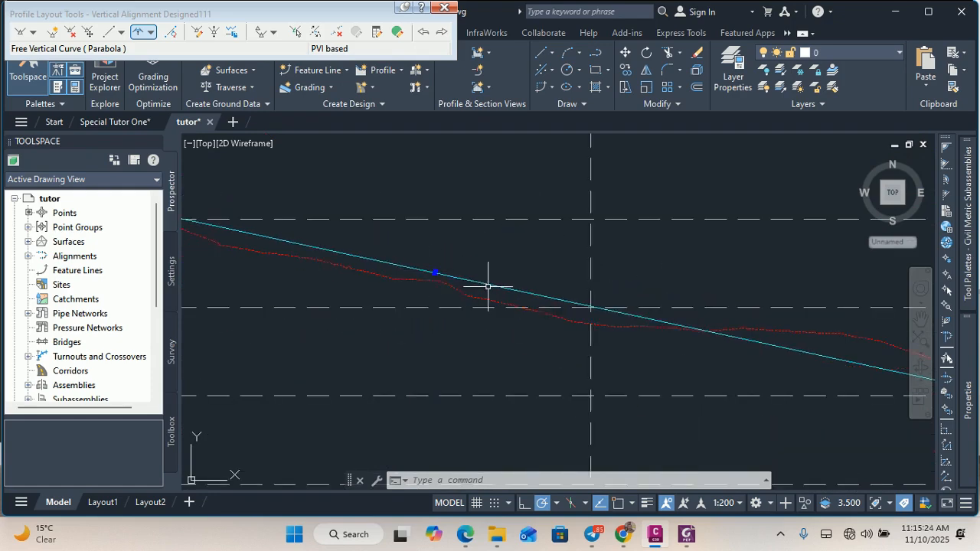
- Examine the grade and length labels on the steep descent and on the ascent after the deep sag
scroll(648, 339, "down", 4)
scroll(501, 234, "up", 2)
scroll(628, 347, "down", 3)
scroll(543, 295, "down", 1)
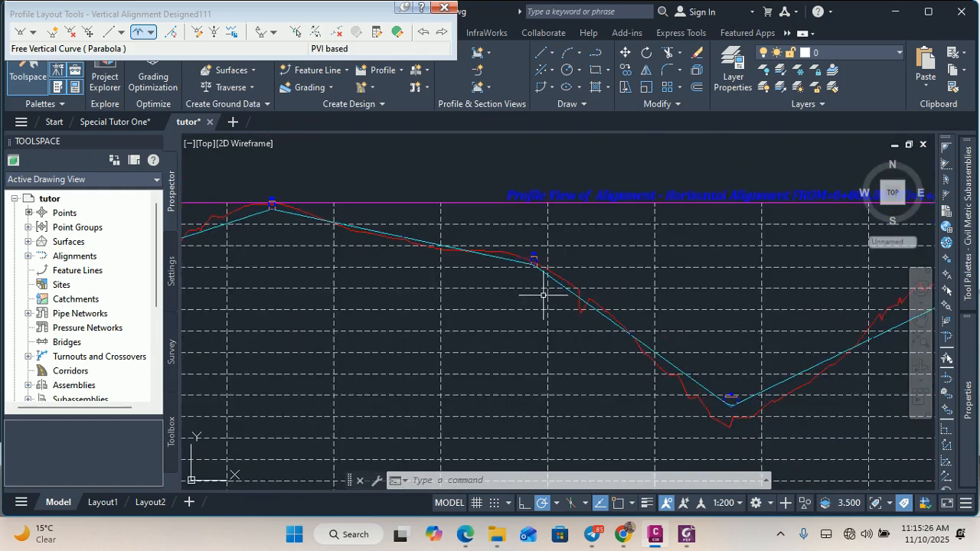
scroll(582, 314, "up", 6)
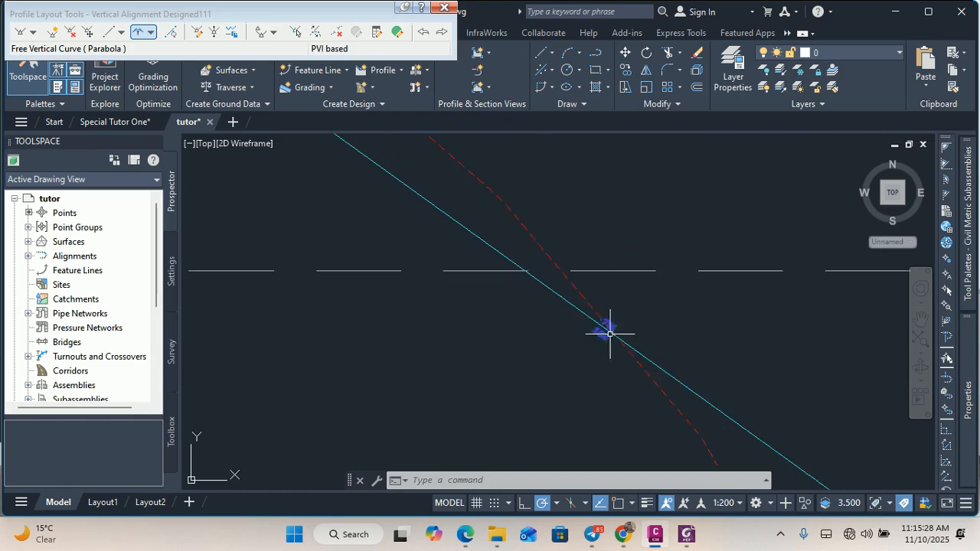
scroll(582, 326, "up", 2)
scroll(475, 308, "down", 2)
scroll(453, 307, "up", 3)
scroll(321, 257, "down", 1)
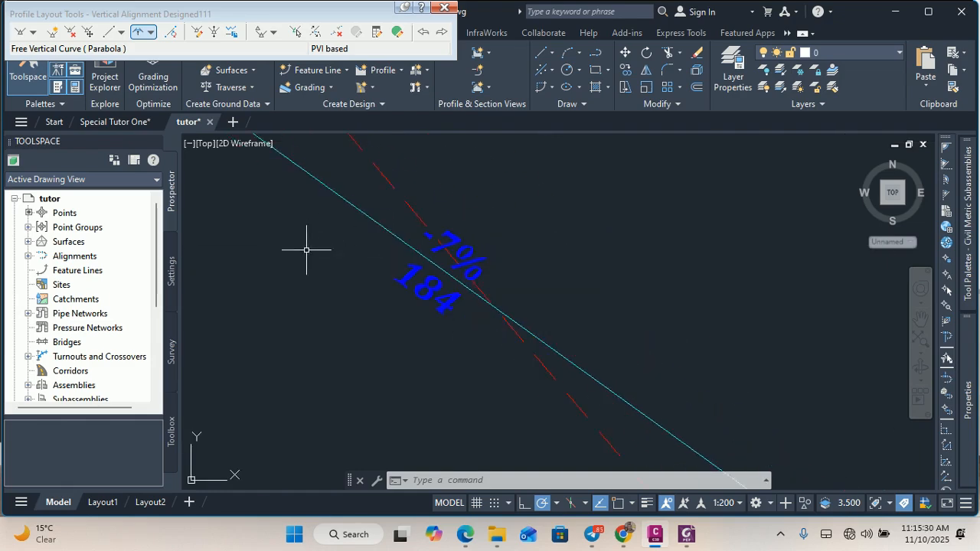
scroll(306, 249, "down", 1)
scroll(318, 273, "down", 2)
scroll(514, 350, "down", 2)
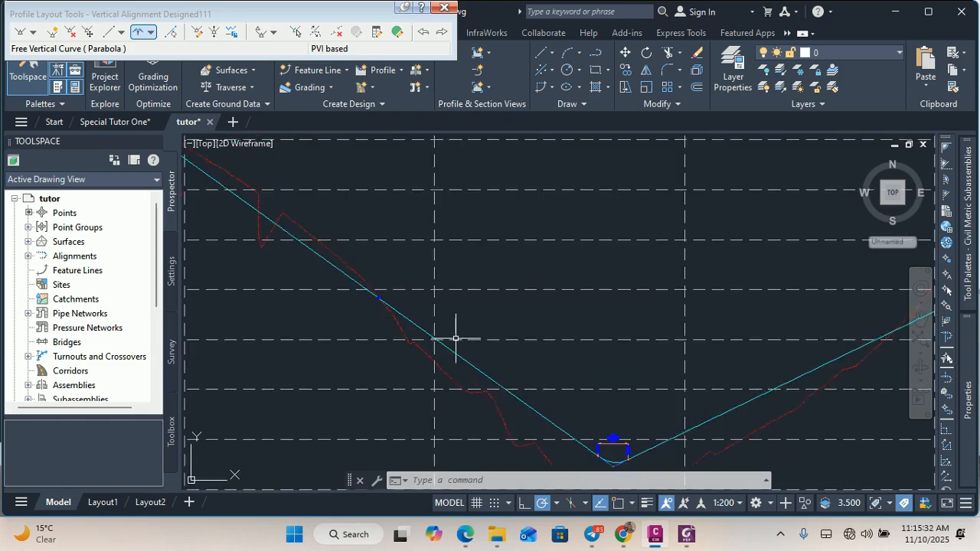
scroll(755, 373, "down", 1)
scroll(755, 324, "up", 5)
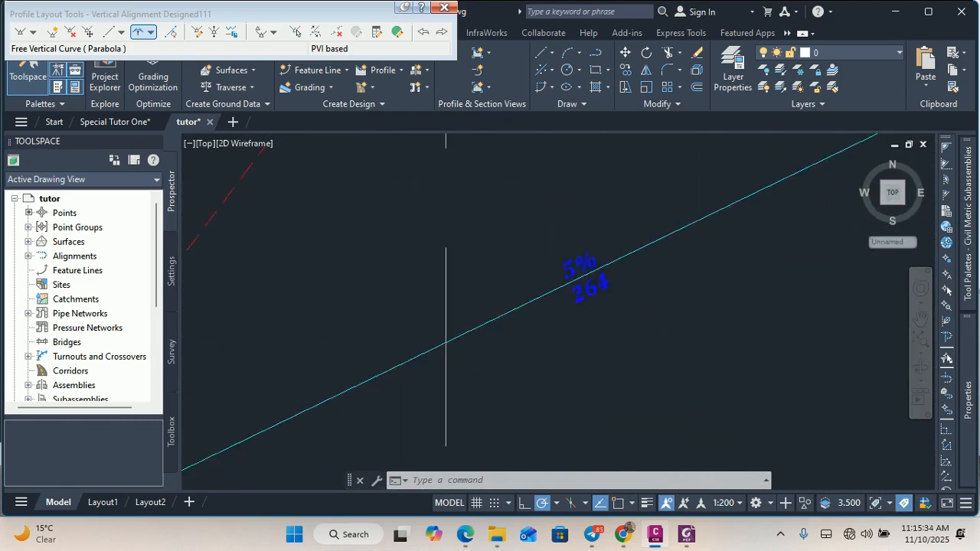
- Examine the tangent labels on the descent from the third crest and on the final ascent
scroll(459, 332, "down", 4)
scroll(766, 352, "up", 5)
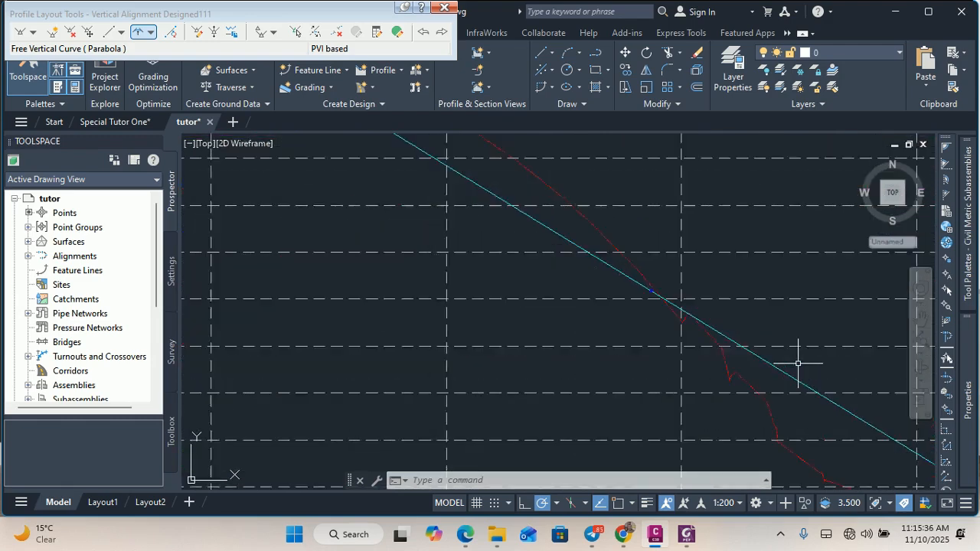
scroll(799, 363, "up", 3)
scroll(551, 295, "down", 2)
scroll(495, 235, "up", 4)
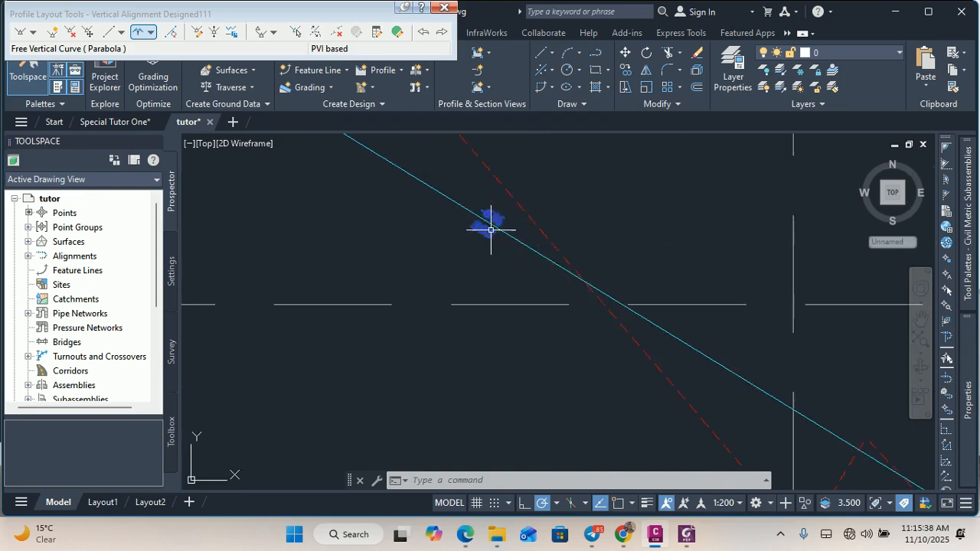
scroll(491, 229, "down", 5)
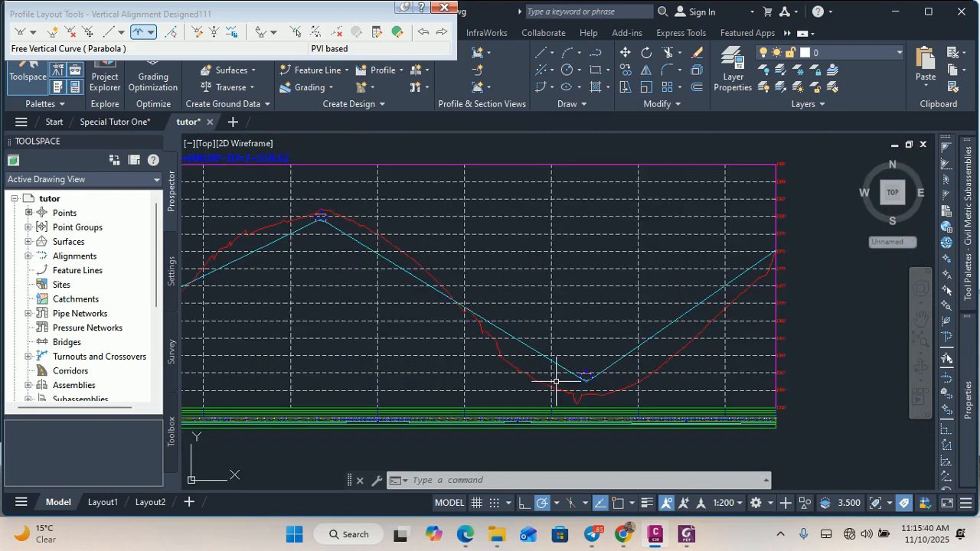
scroll(674, 306, "up", 8)
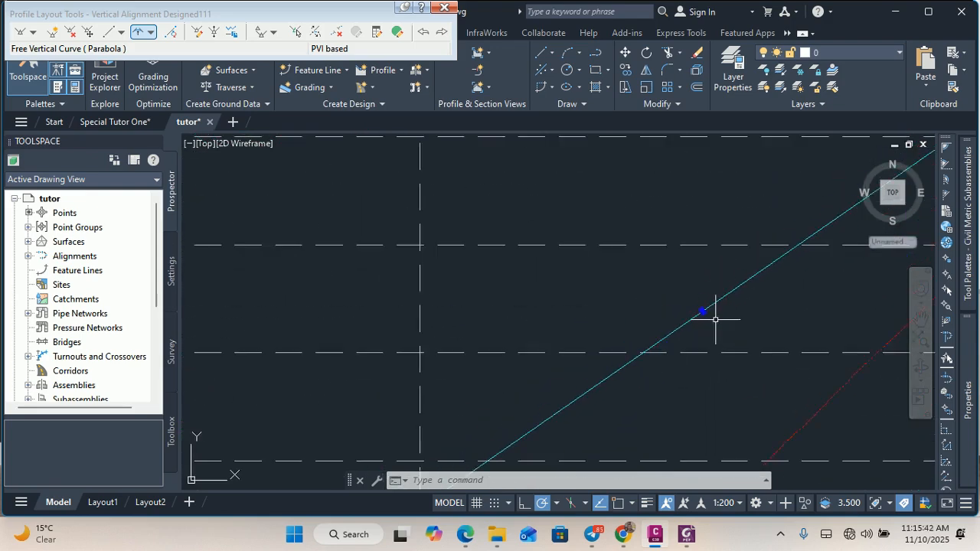
scroll(715, 319, "down", 8)
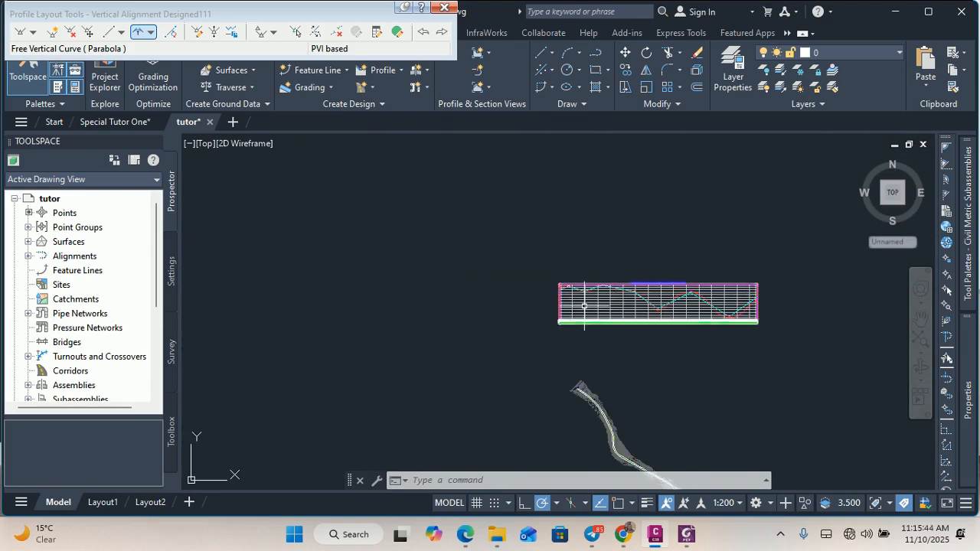
- Open the profile entities table and compare each curve's K value and radius with the minimum K for stopping, passing and headlight sight distance
scroll(585, 305, "up", 3)
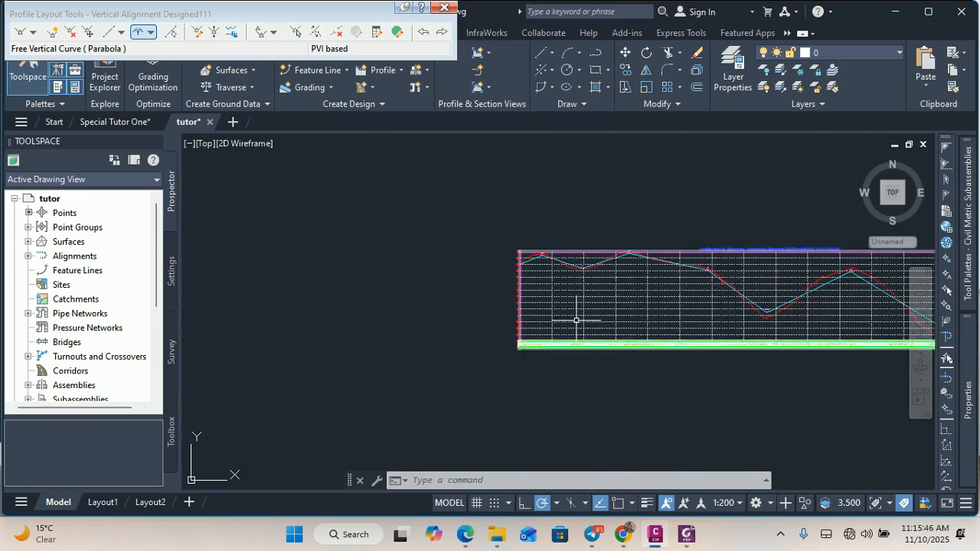
scroll(574, 335, "up", 5)
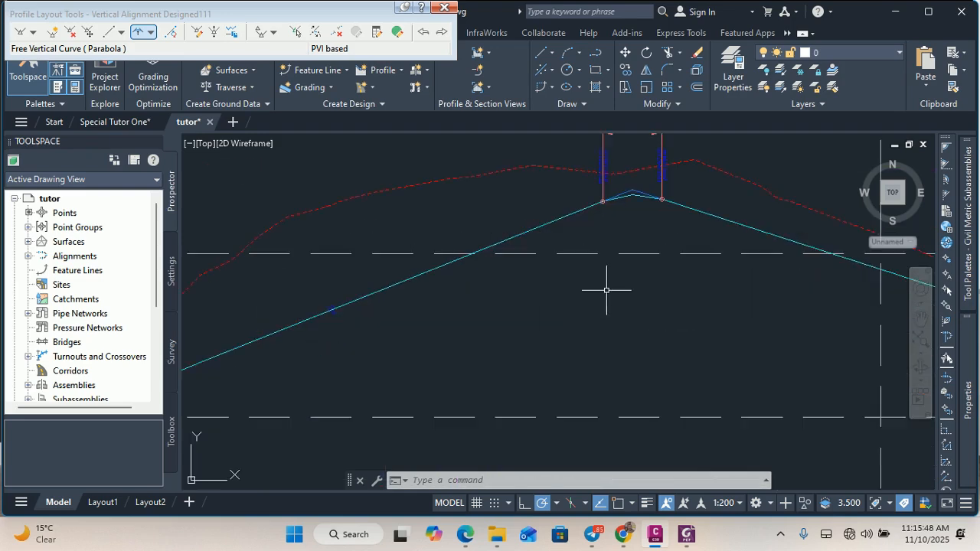
scroll(404, 274, "down", 3)
scroll(429, 274, "up", 3)
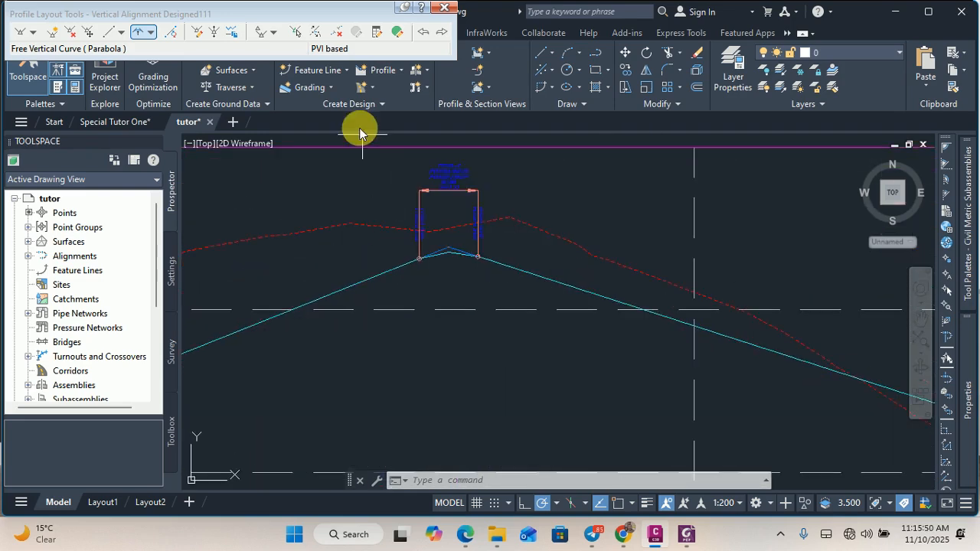
left_click(376, 32)
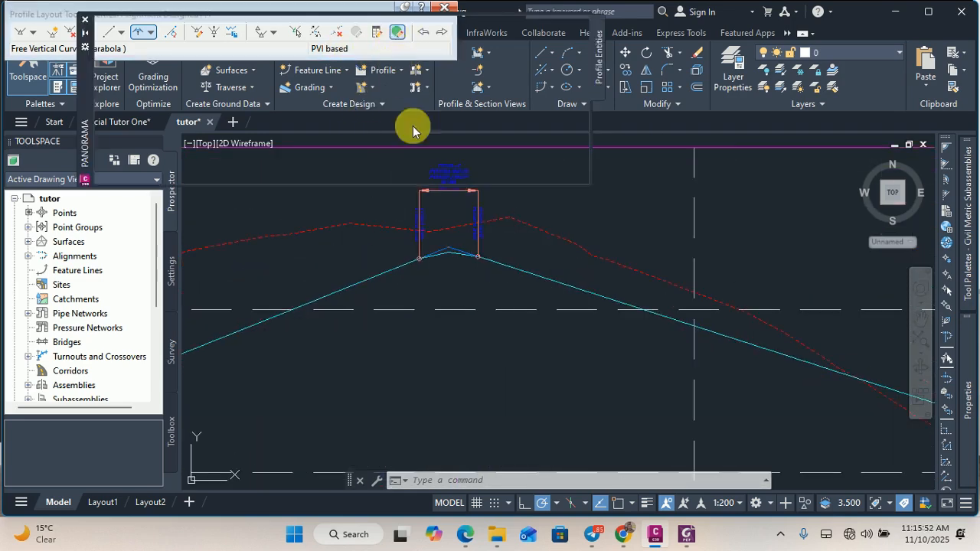
left_click_drag(207, 179, 311, 194)
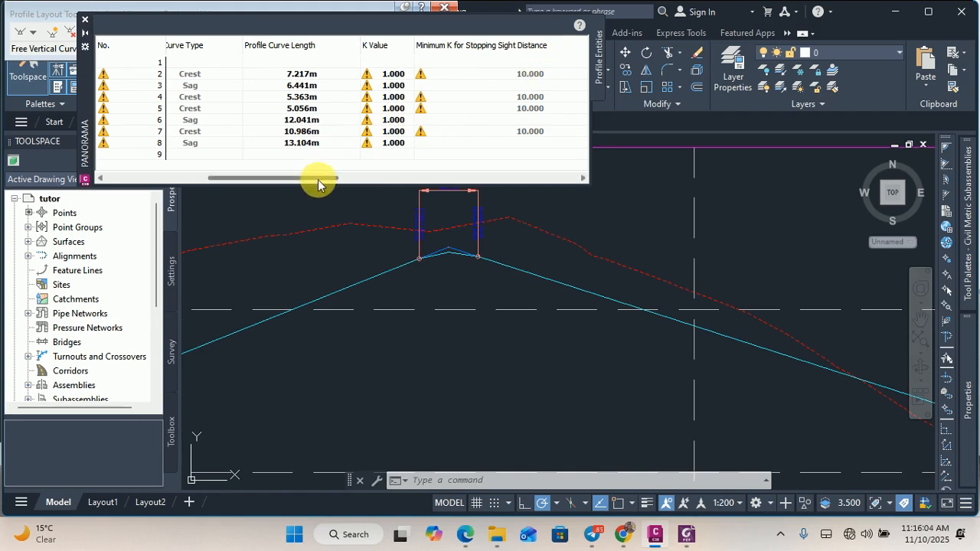
left_click_drag(319, 184, 373, 182)
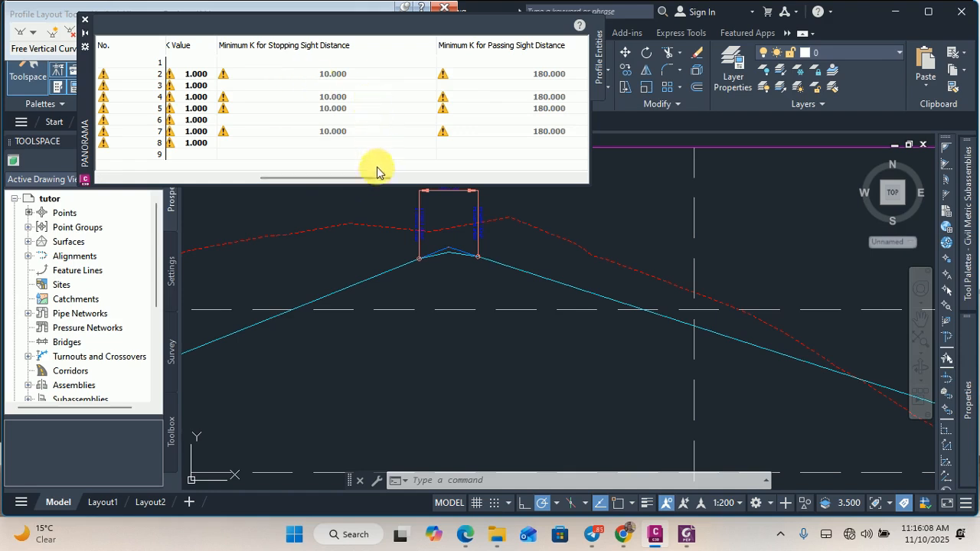
left_click_drag(369, 181, 495, 159)
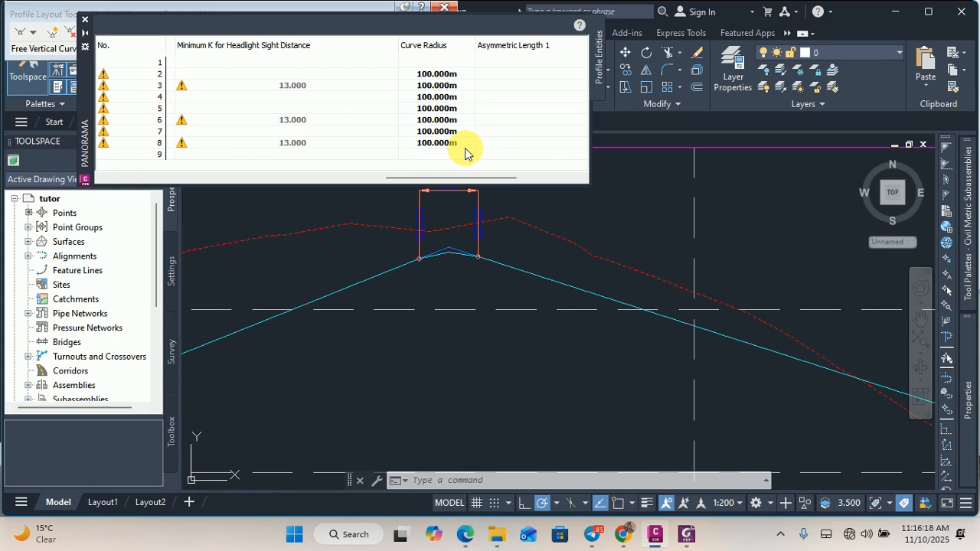
mouse_move(411, 179)
left_mouse_down()
mouse_move(381, 184)
mouse_move(422, 175)
left_mouse_up()
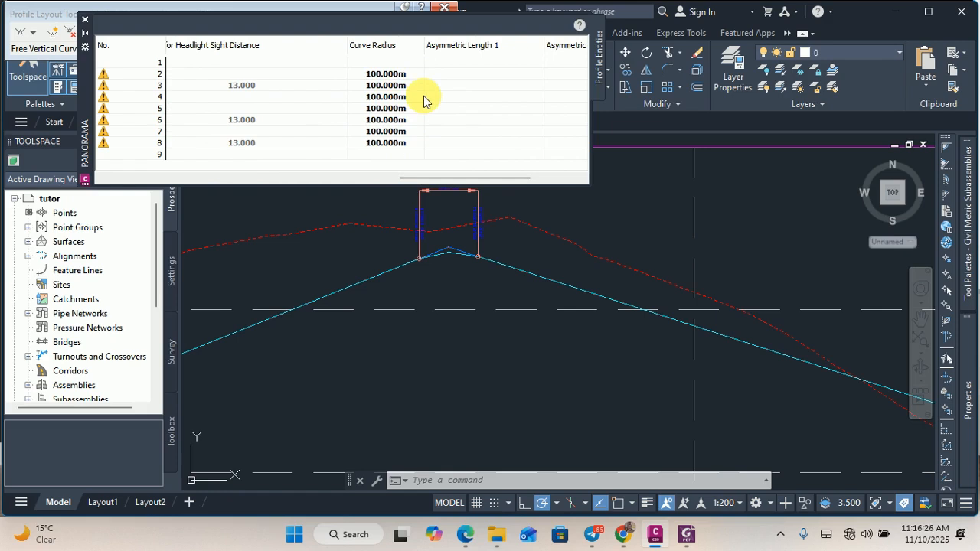
left_click_drag(406, 177, 354, 187)
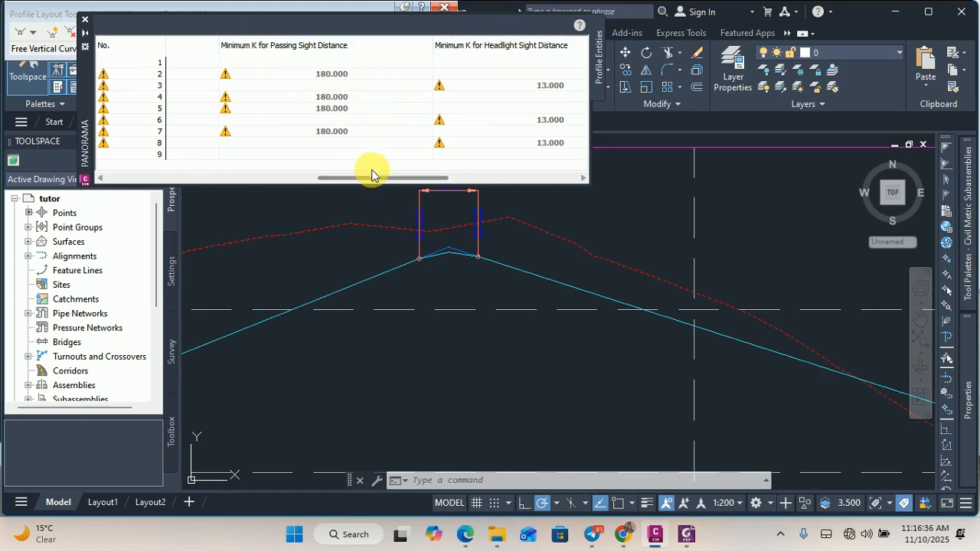
left_click_drag(352, 180, 429, 183)
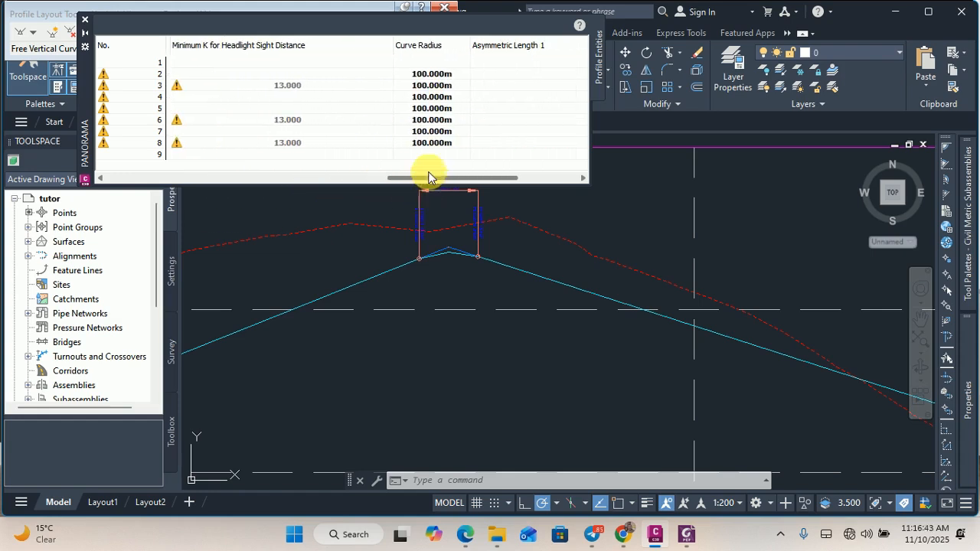
- Open the first crest curve's radius for editing and switch to Geometric Design Manual 2013.pdf in Foxit PhantomPDF
left_click(461, 79)
left_click(464, 79)
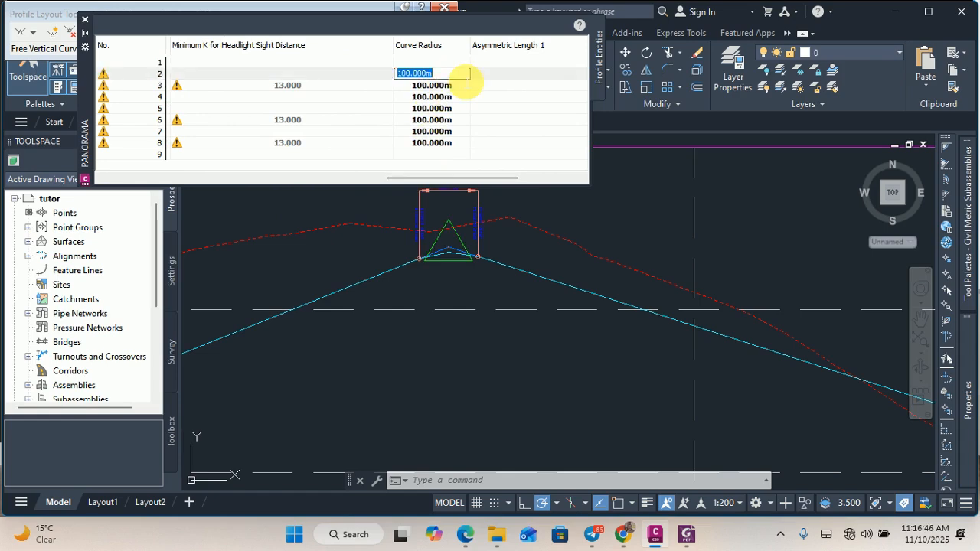
left_click(687, 535)
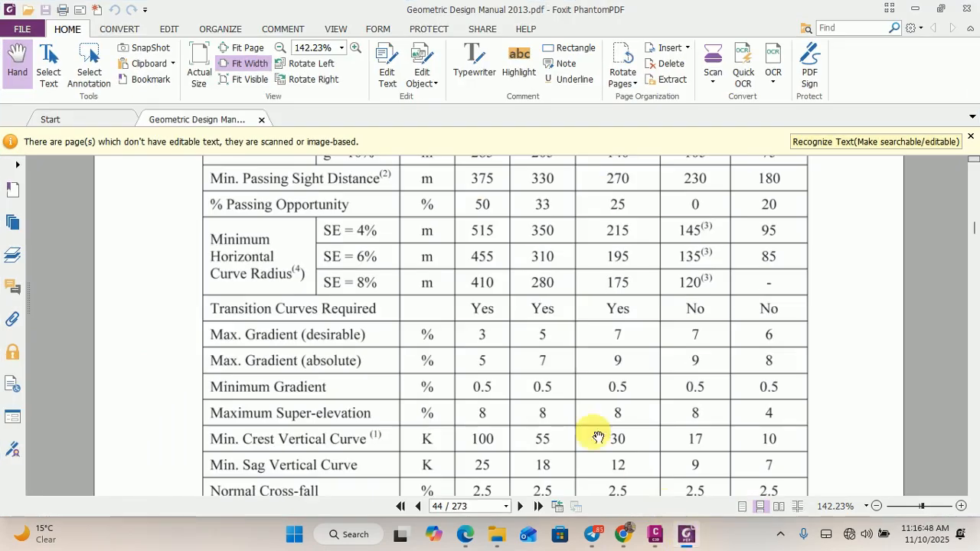
- Examine Table 2-8 for design class DC6 Paved, comparing design speed, stopping and passing sight distances across the terrain types
scroll(552, 399, "up", 4)
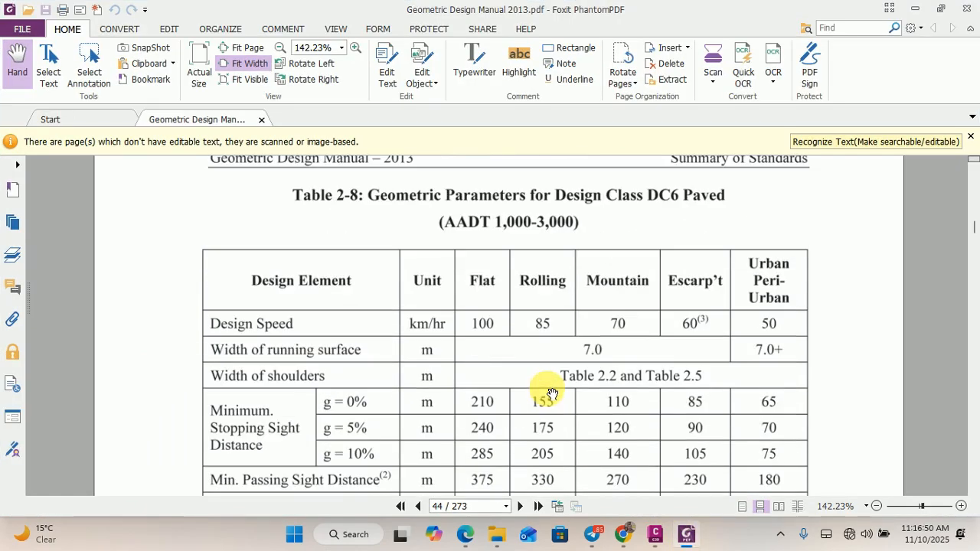
scroll(597, 314, "up", 1)
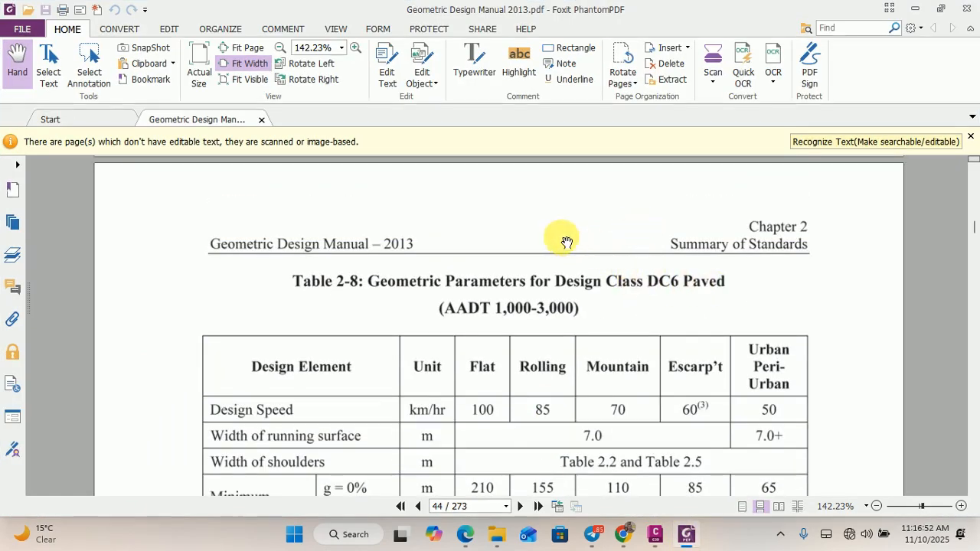
scroll(563, 241, "down", 2)
scroll(563, 241, "down", 2)
scroll(503, 258, "up", 1)
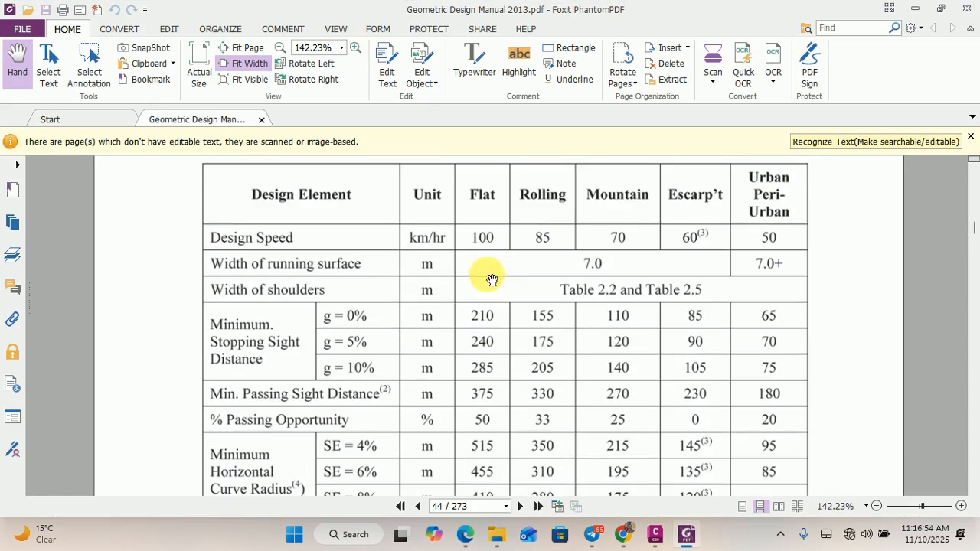
scroll(494, 226, "up", 1)
scroll(540, 251, "down", 1)
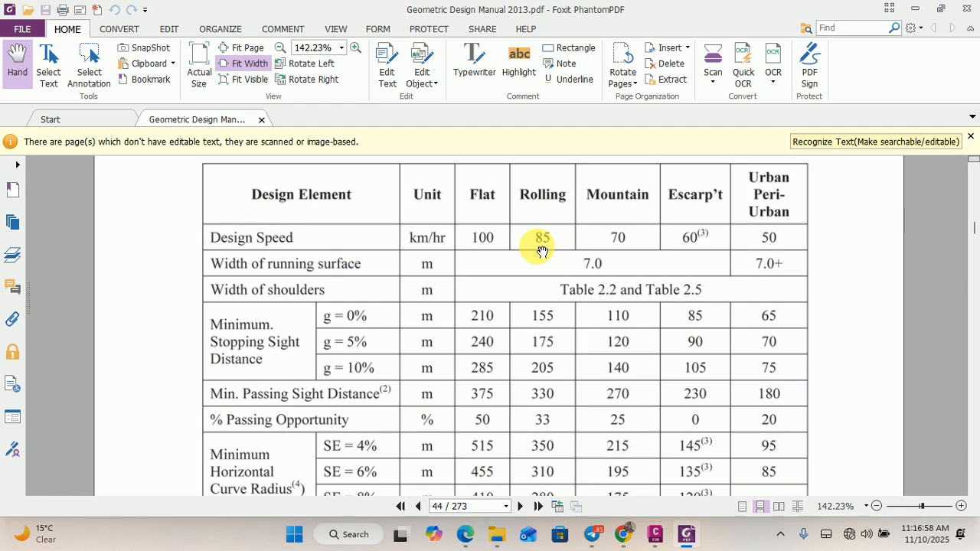
scroll(541, 245, "down", 3)
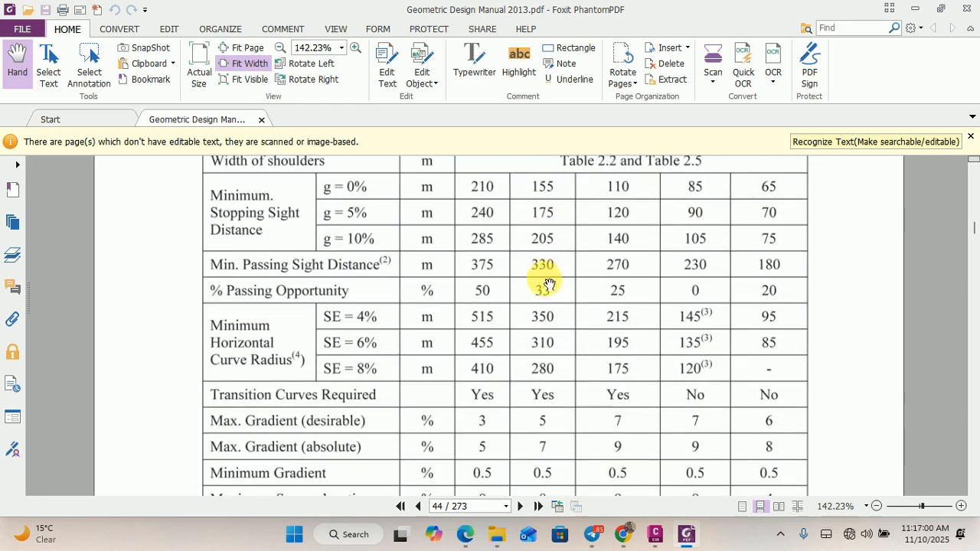
scroll(549, 285, "up", 2)
scroll(547, 201, "down", 2)
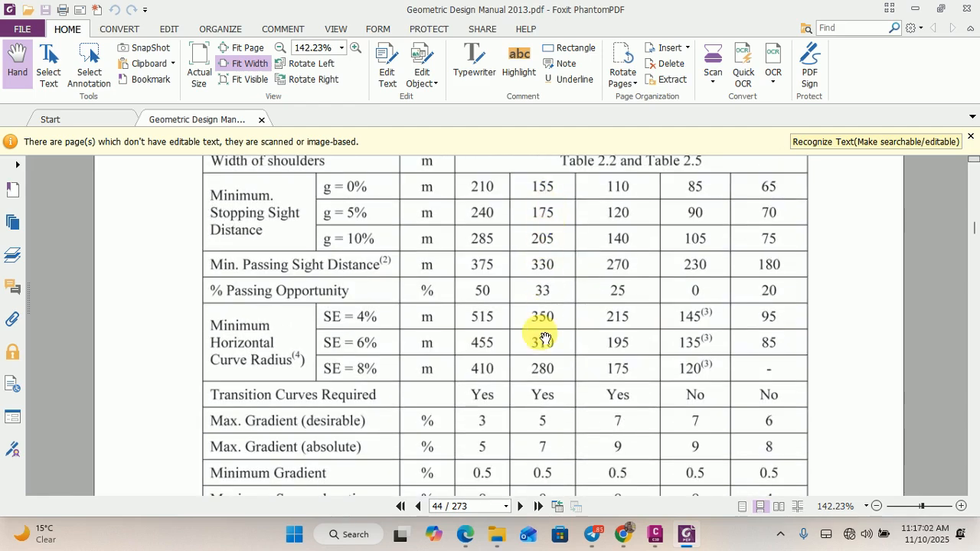
- Examine the gradient limits and the minimum crest and sag vertical curve K values for each terrain type in Table 2-8
scroll(545, 339, "up", 3)
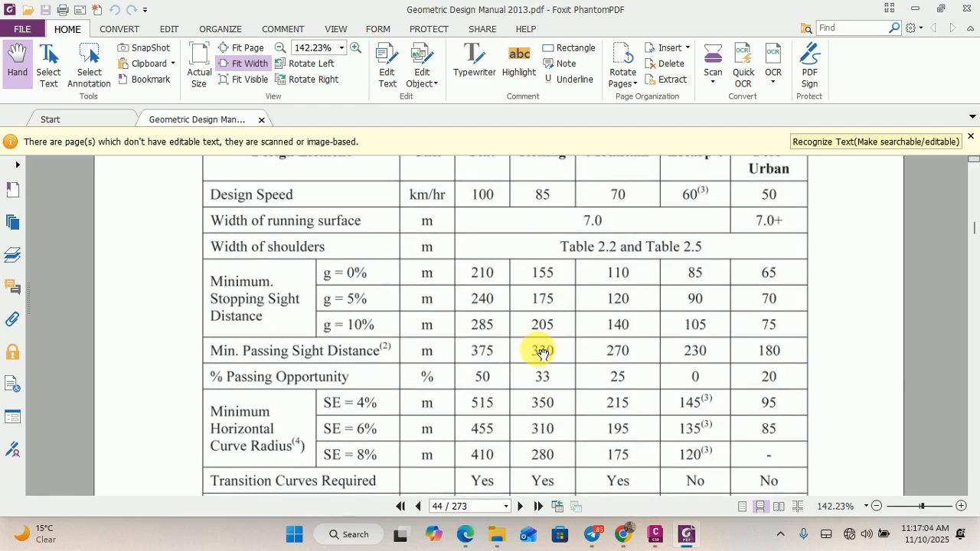
scroll(806, 237, "down", 4)
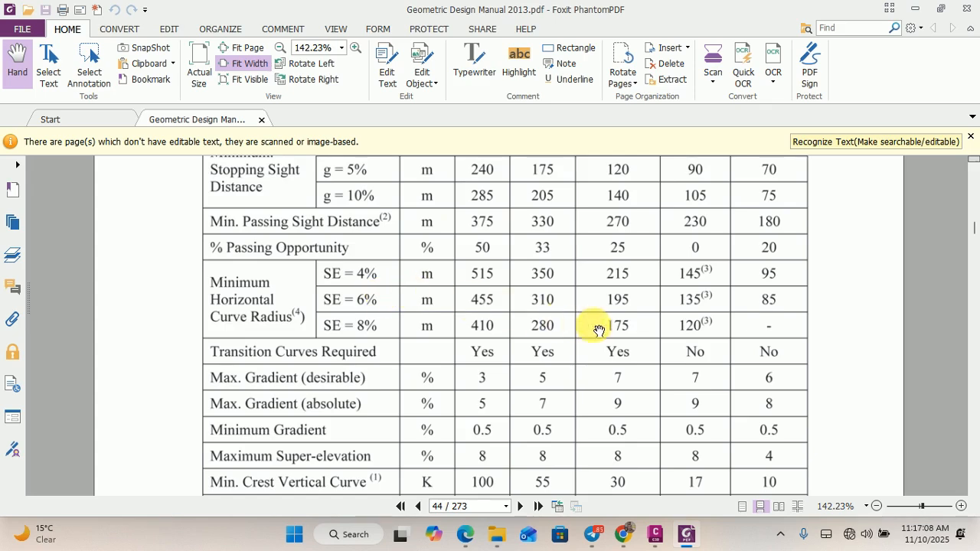
scroll(726, 345, "down", 1)
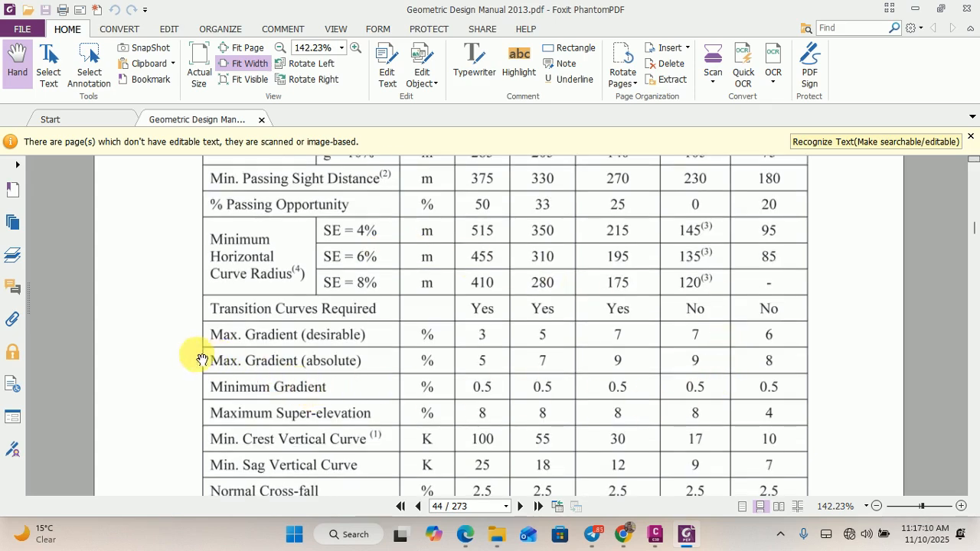
scroll(383, 363, "down", 1)
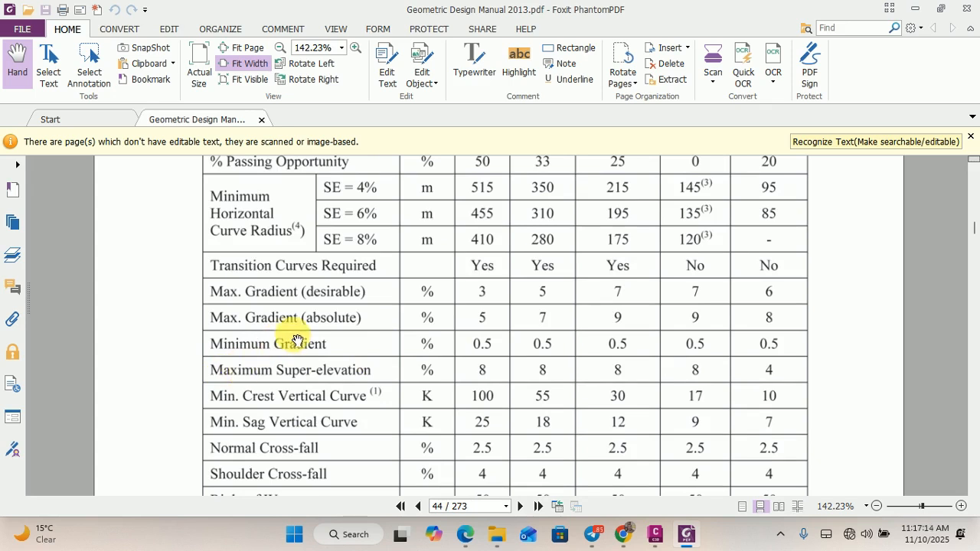
scroll(306, 314, "down", 1)
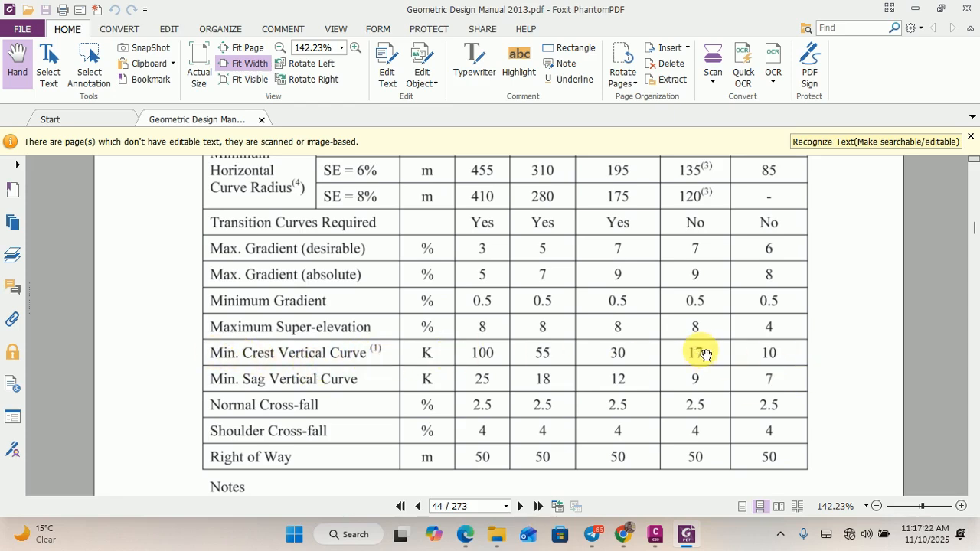
scroll(800, 372, "up", 5)
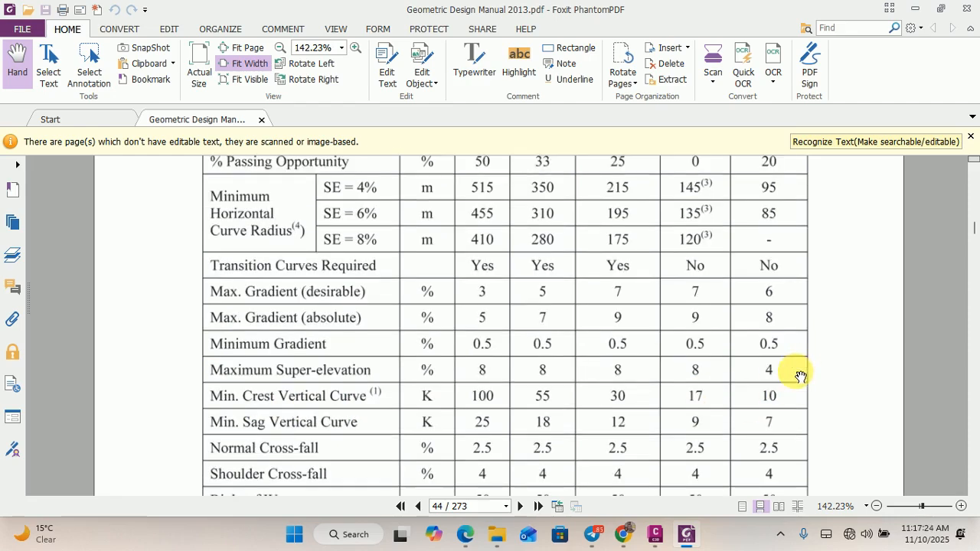
scroll(800, 375, "up", 3)
scroll(797, 375, "down", 10)
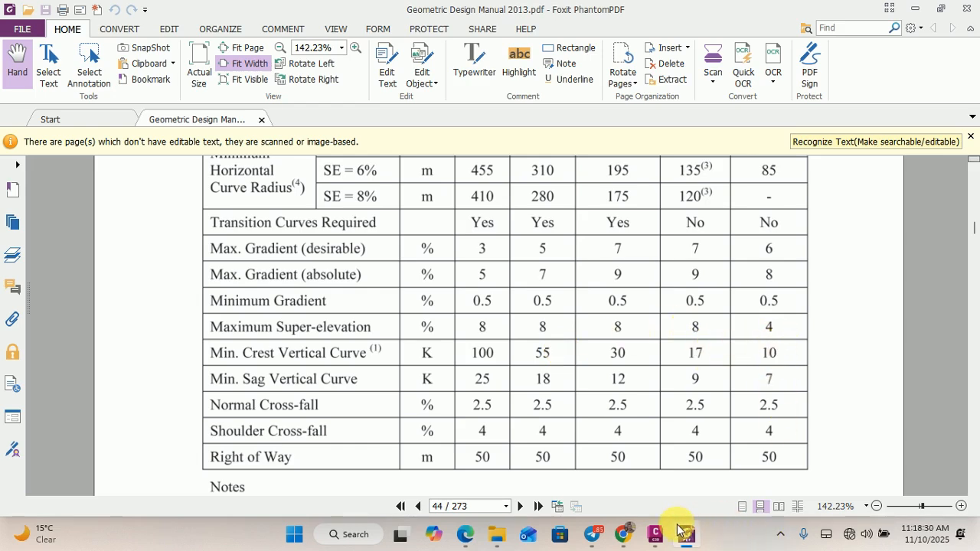
- Return to Civil 3D and set the first crest curve's radius to 1000 m in the profile entities table
left_click(657, 535)
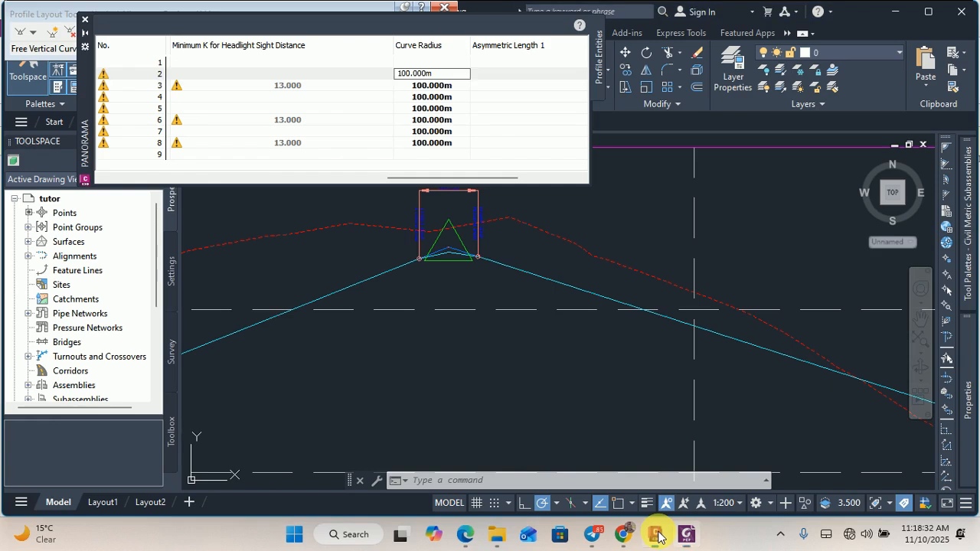
left_click(455, 77)
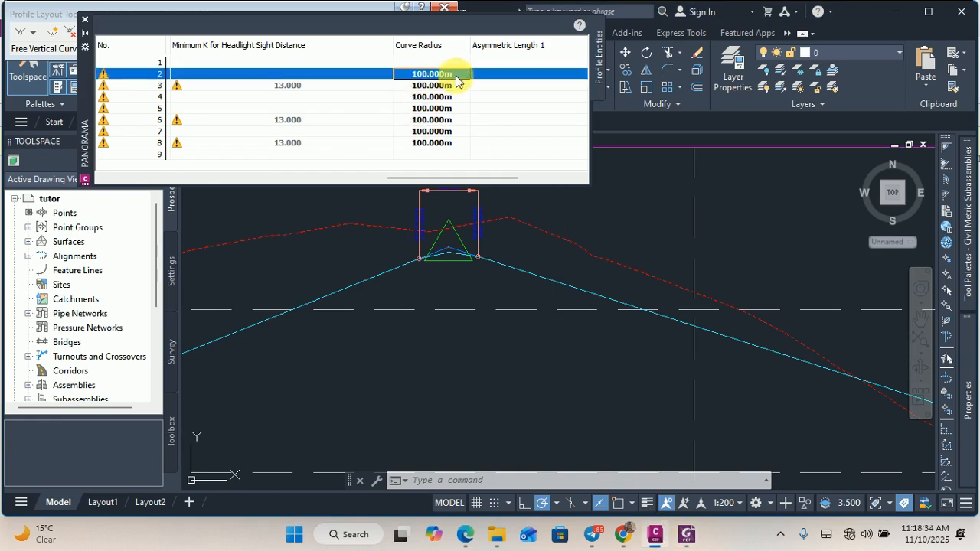
left_click(457, 75)
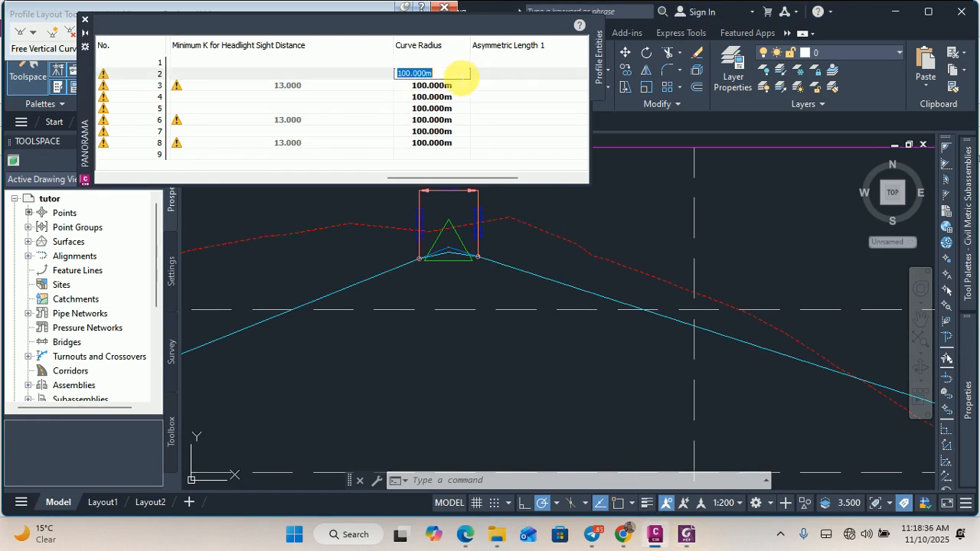
type("10")
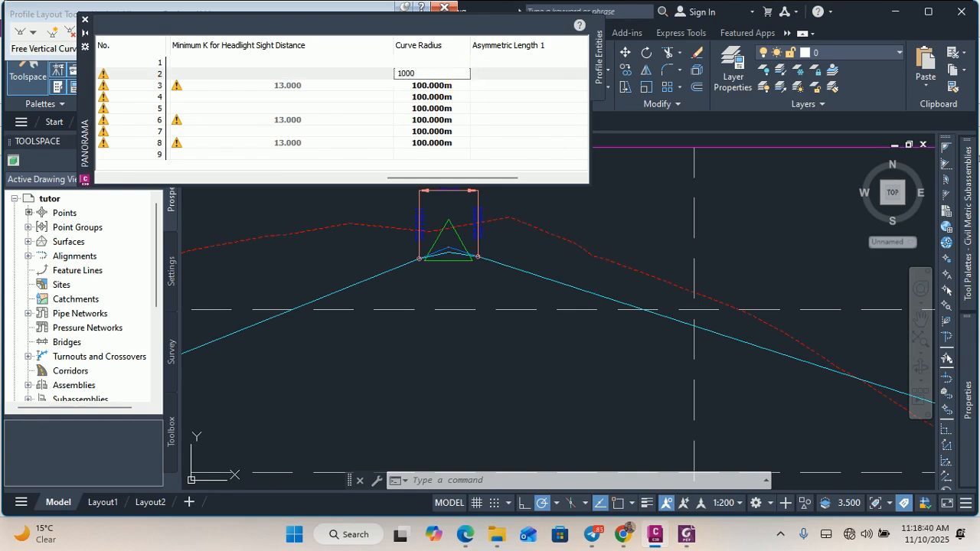
left_click(437, 86)
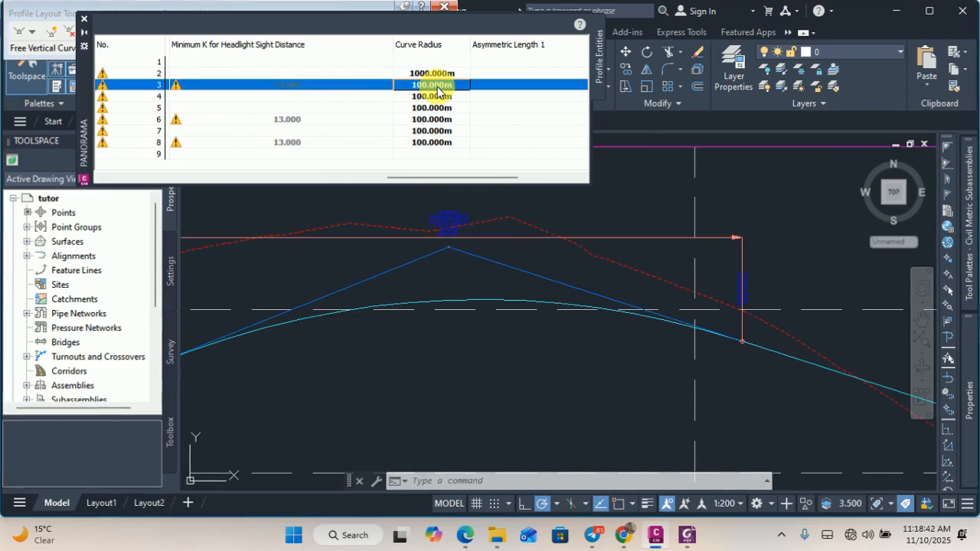
scroll(509, 263, "down", 3)
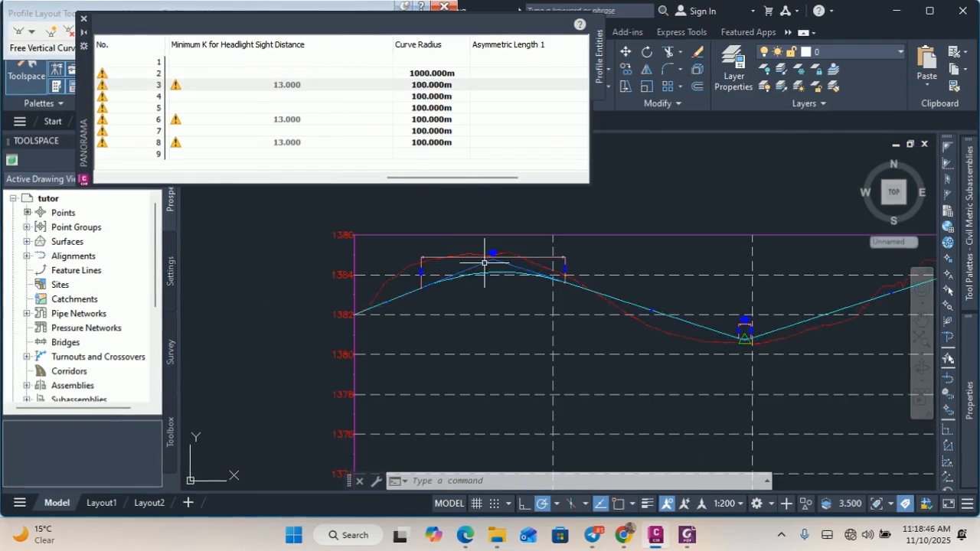
left_click(452, 73)
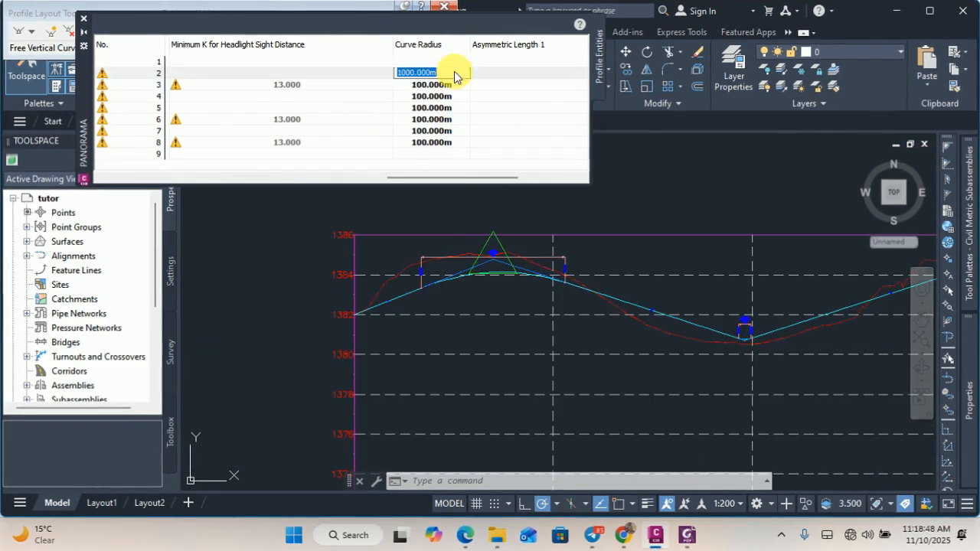
- Check the minimum sag curve K in the manual in Foxit PhantomPDF, and set the first sag curve's radius to 800 m in Civil 3D
left_click(449, 86)
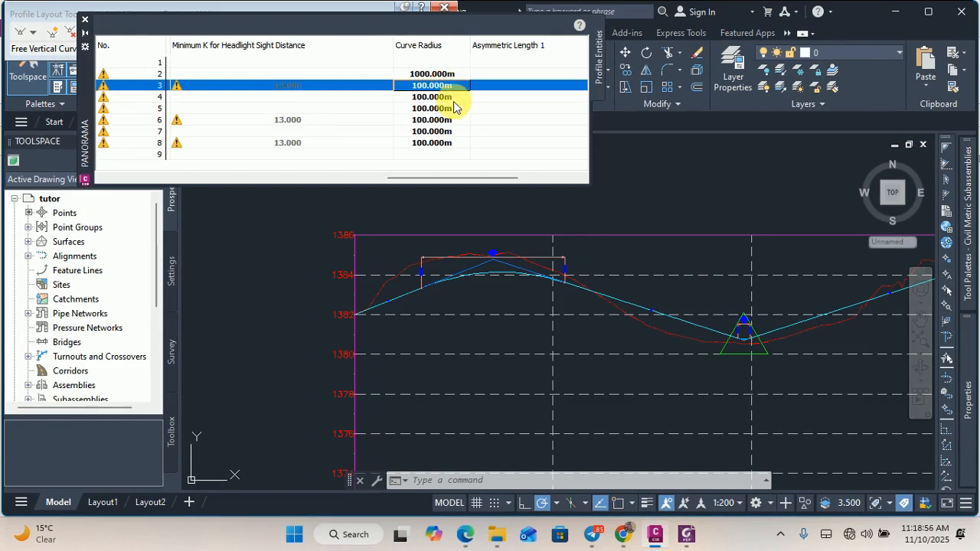
middle_click_drag(782, 352, 627, 341)
scroll(628, 341, "up", 2)
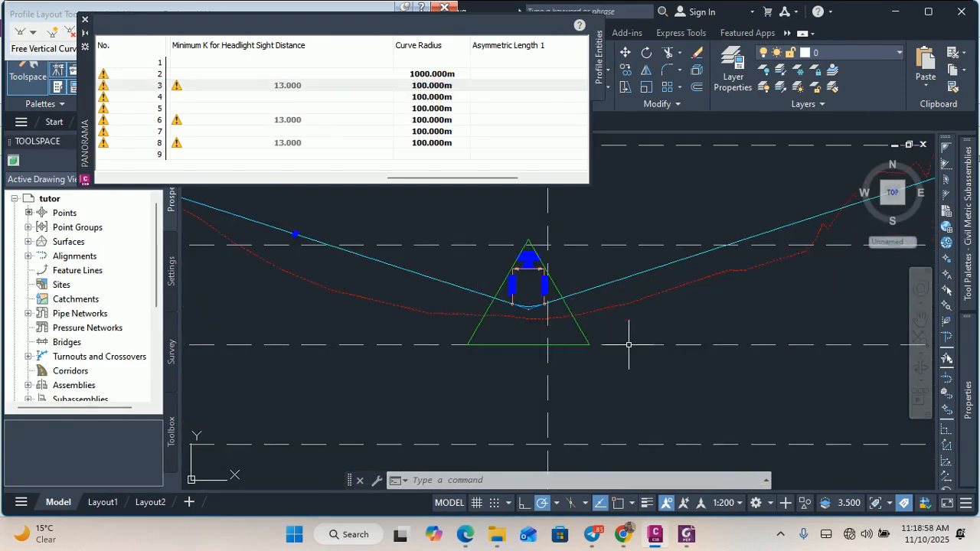
left_click(686, 540)
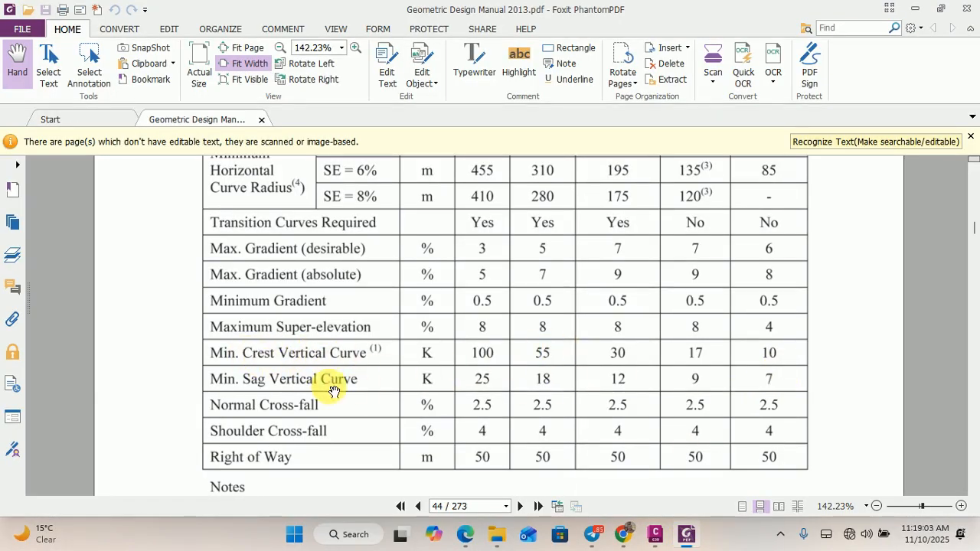
left_click(655, 539)
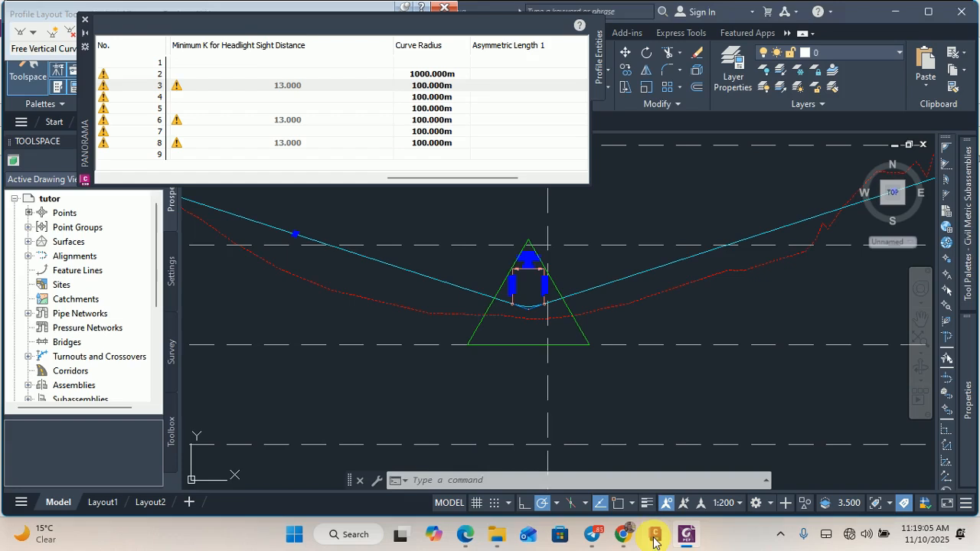
left_click(453, 90)
type("800")
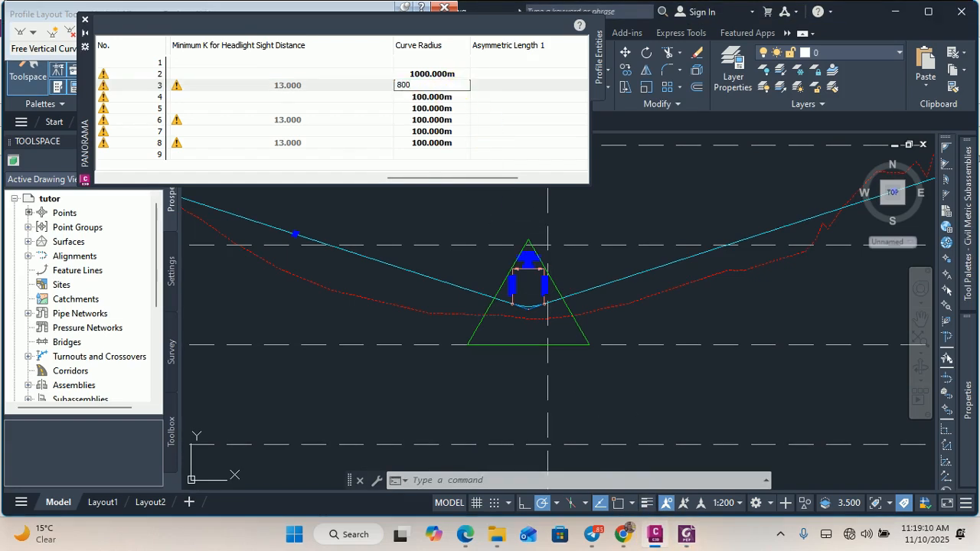
left_click(447, 108)
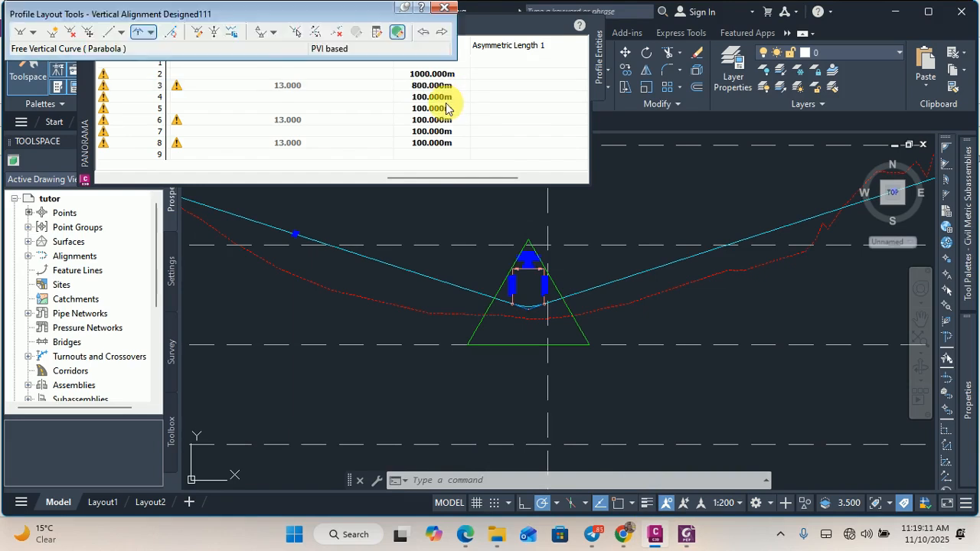
- Set the first sag curve's radius to 1000 m in the profile entities table
left_click(458, 90)
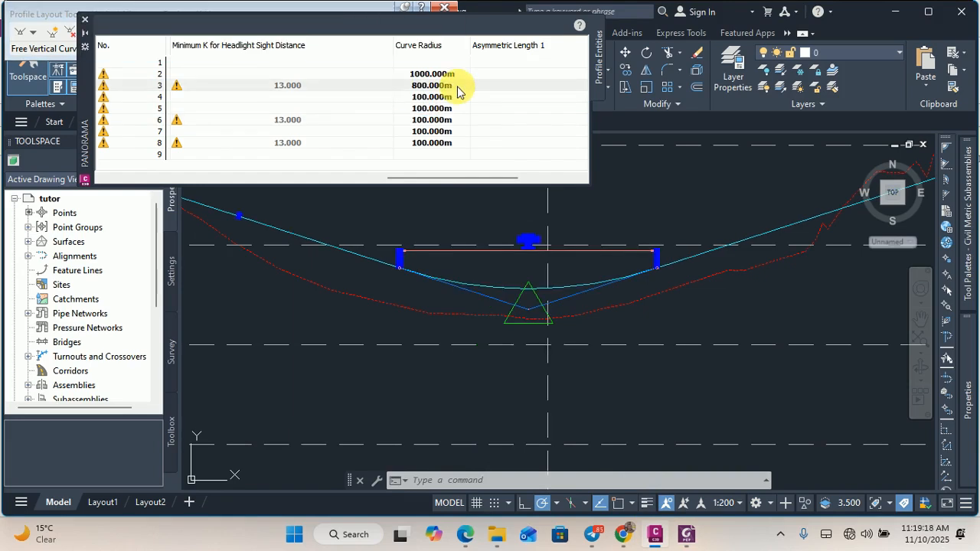
left_click(458, 90)
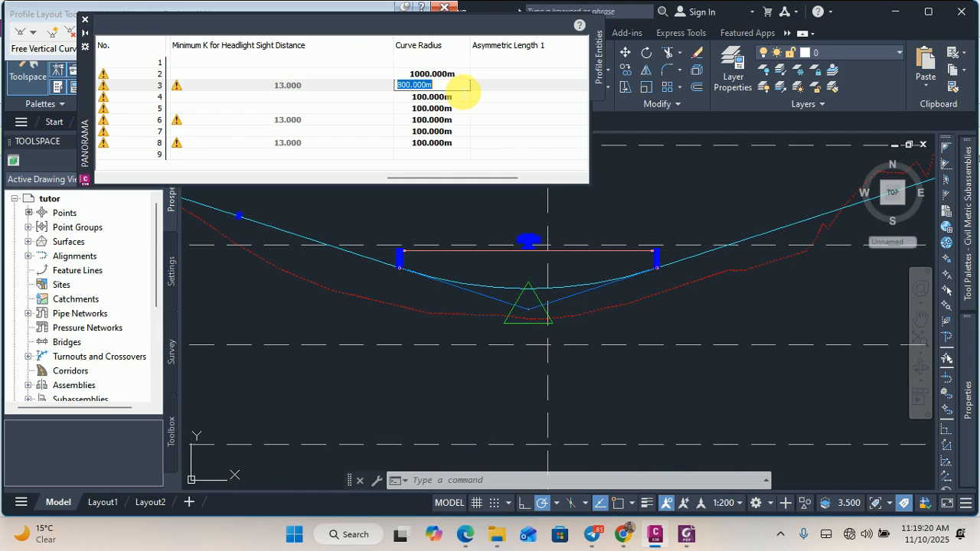
type("1.")
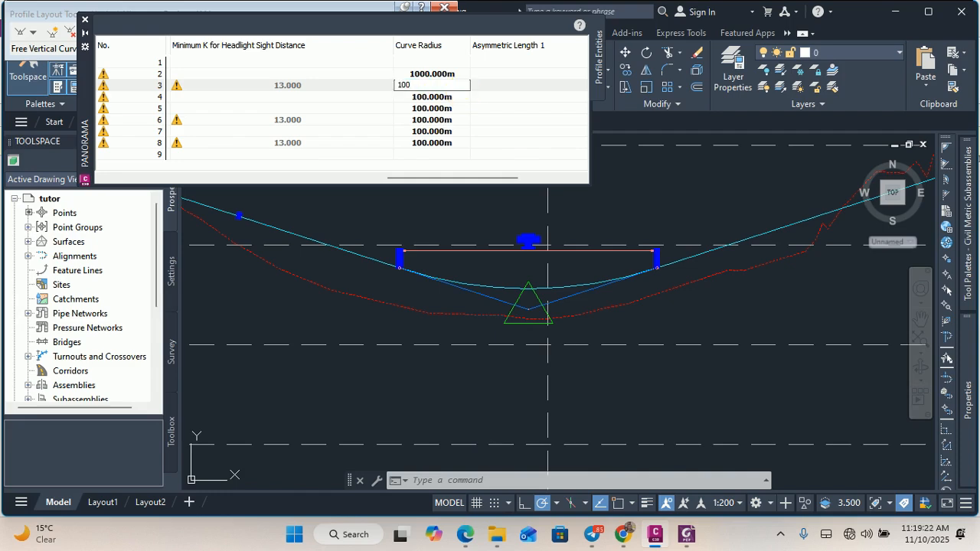
type("000")
left_click(459, 109)
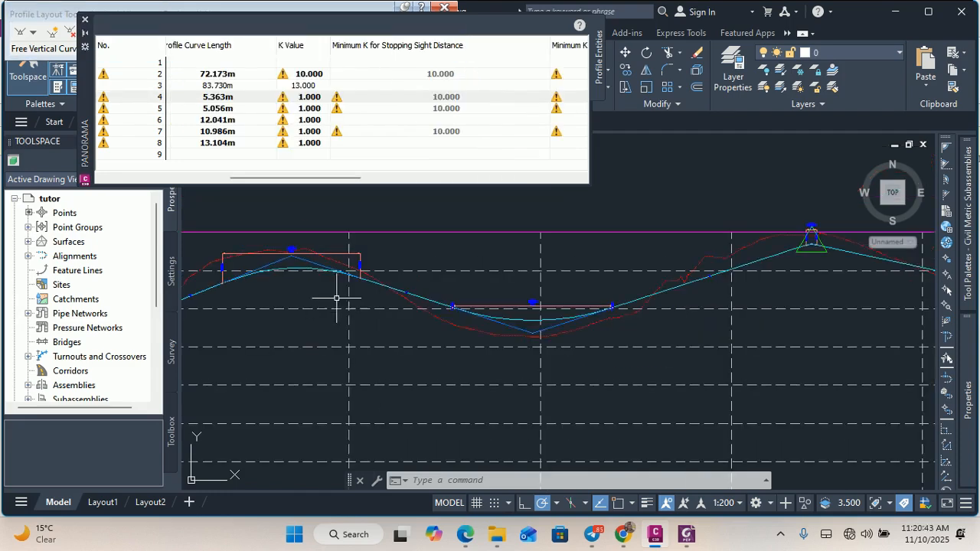
- Set the second crest curve's K value to 10 in the profile entities table
scroll(562, 326, "up", 2)
scroll(376, 321, "down", 3)
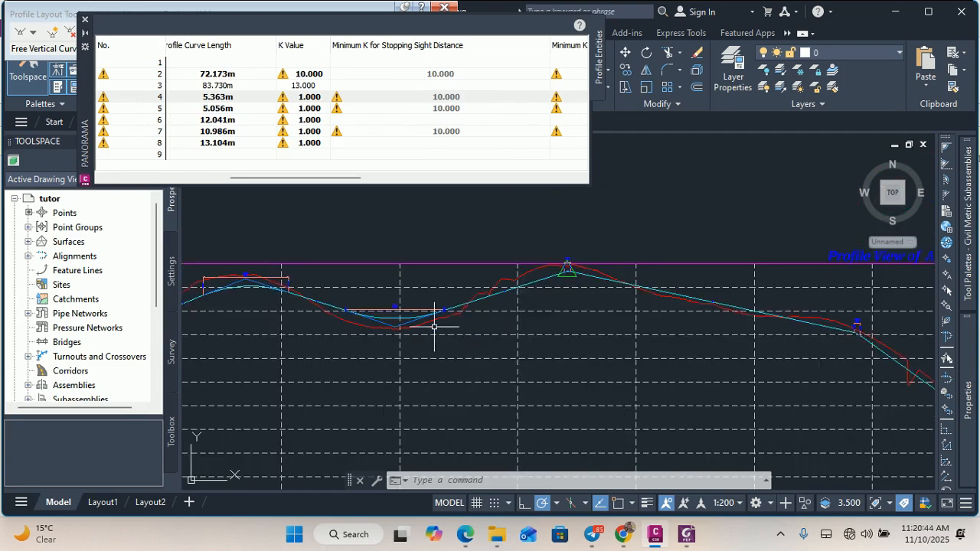
scroll(621, 265, "up", 3)
left_click(323, 97)
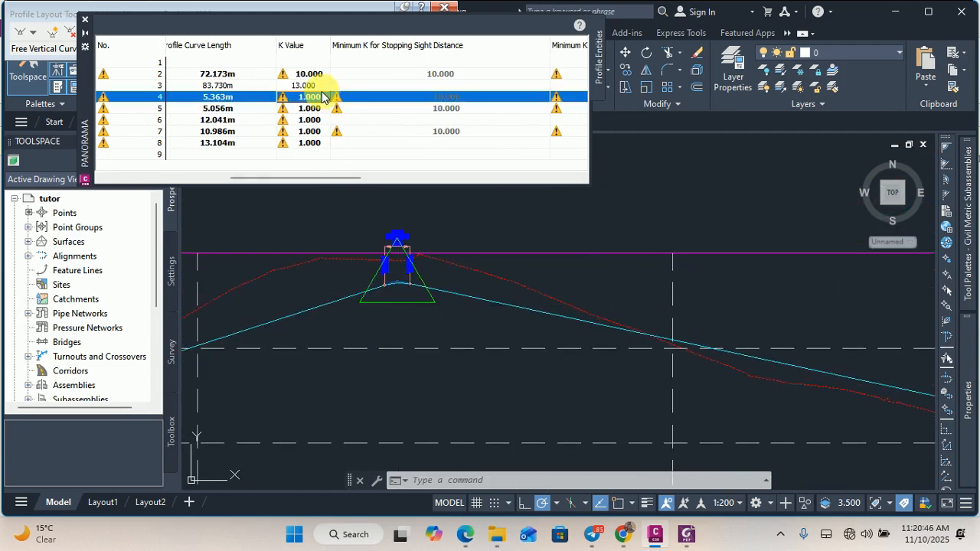
left_click(323, 97)
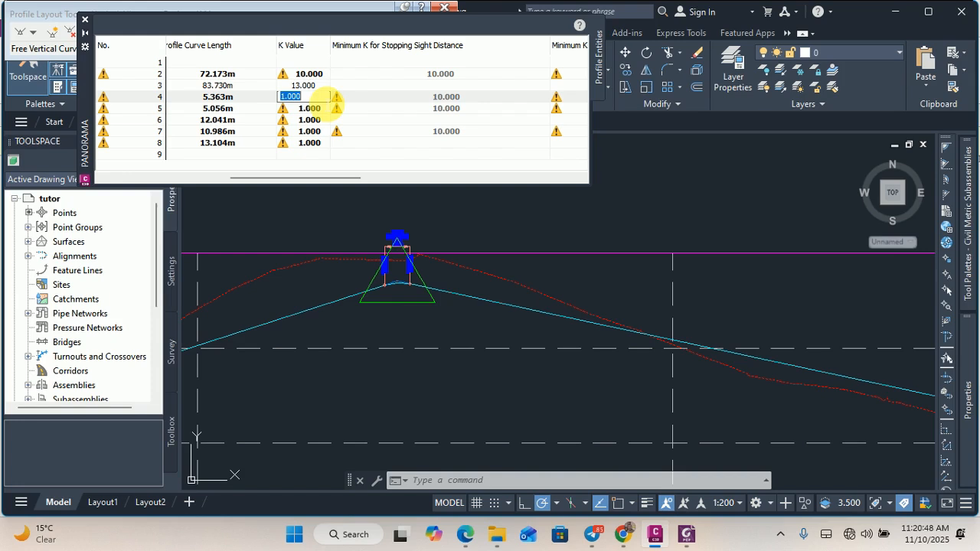
type("10")
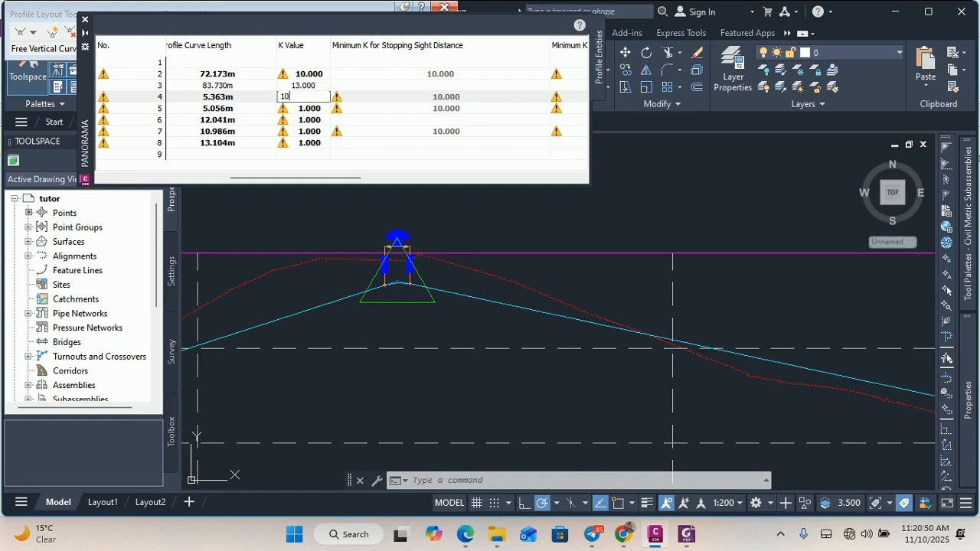
left_click(323, 121)
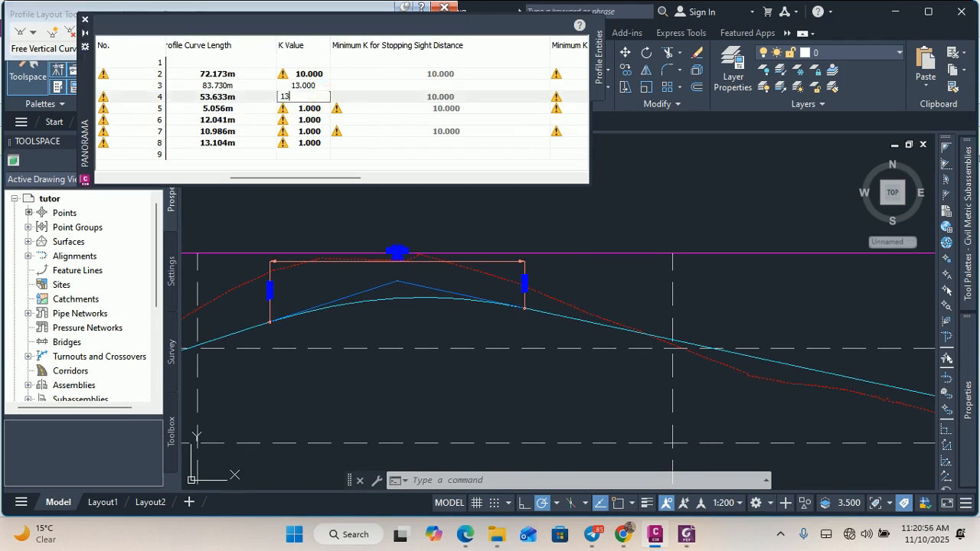
- Set the second crest curve's K value to 13 in the profile entities table
type("13")
left_click(310, 120)
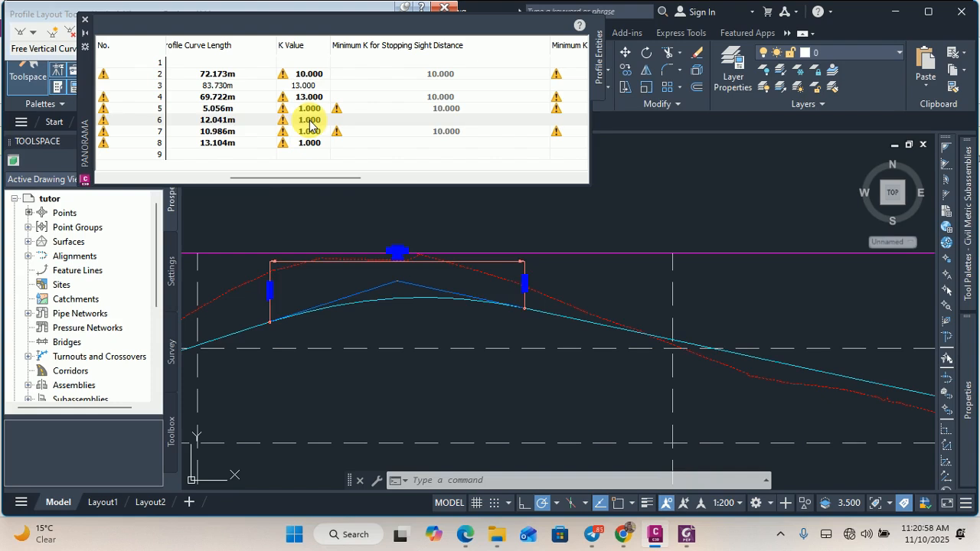
left_click(310, 123)
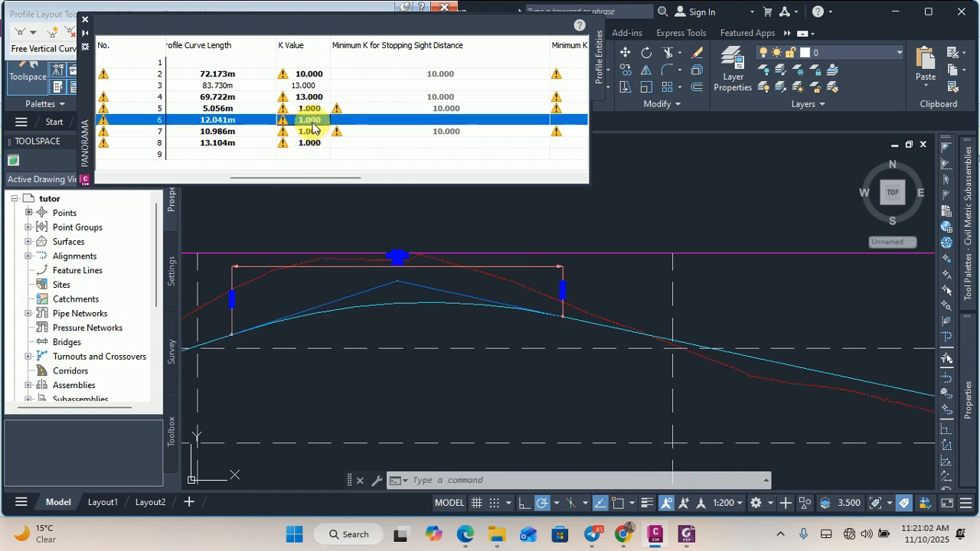
- Set the third crest curve's K value, in row 5 of the profile entities, to 10
left_click(322, 110)
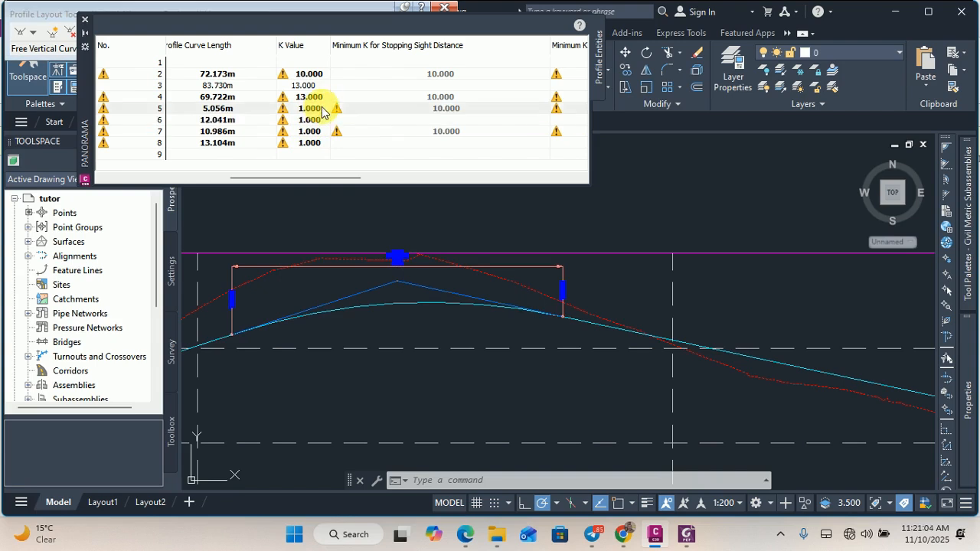
left_click(322, 109)
left_click(322, 109)
type("10")
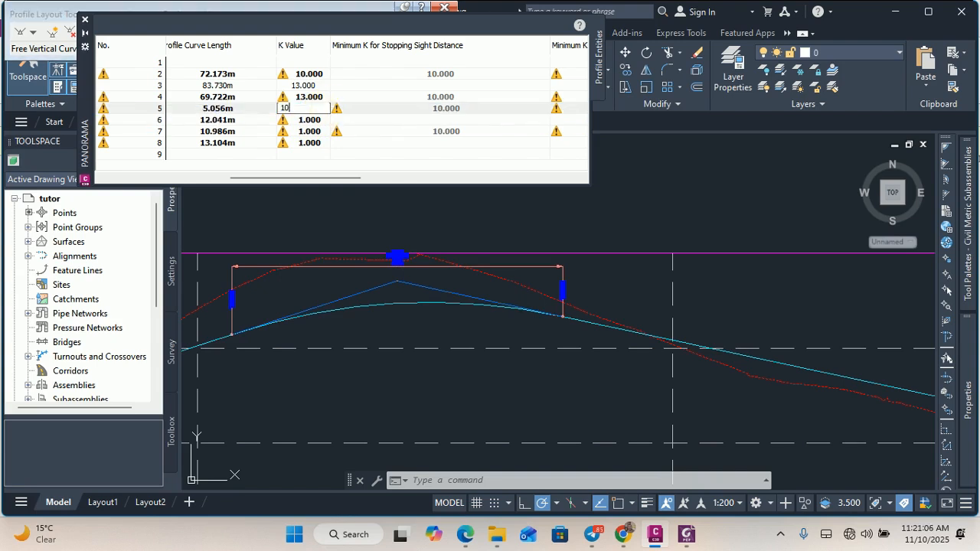
left_click(323, 125)
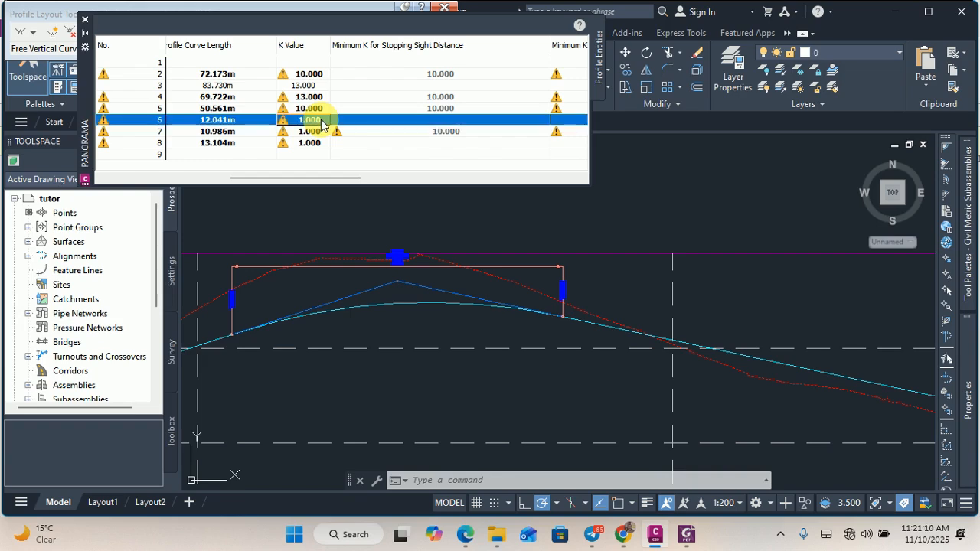
- Set the second sag curve's K value, in row 6 of the profile entities, to 7
scroll(309, 302, "down", 4)
scroll(503, 386, "up", 3)
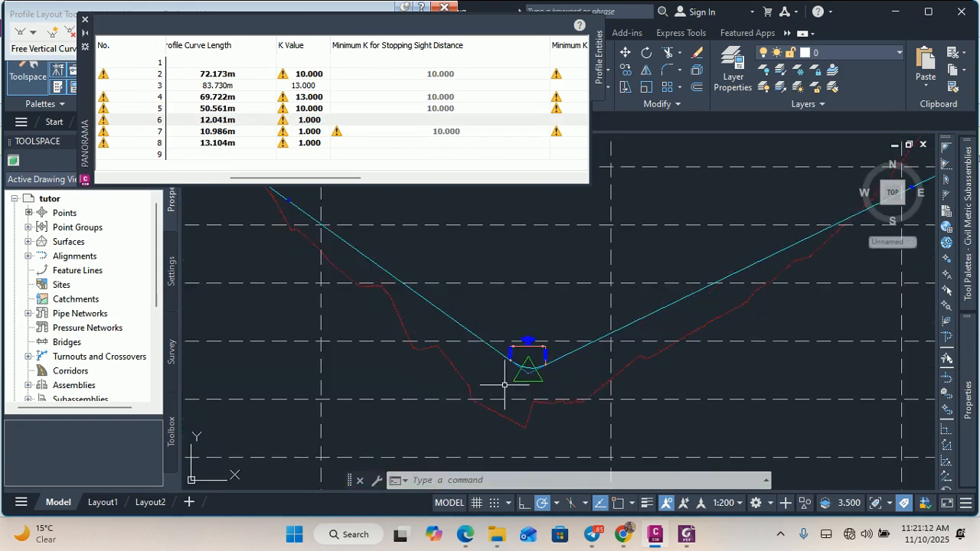
left_click(325, 122)
left_click(322, 121)
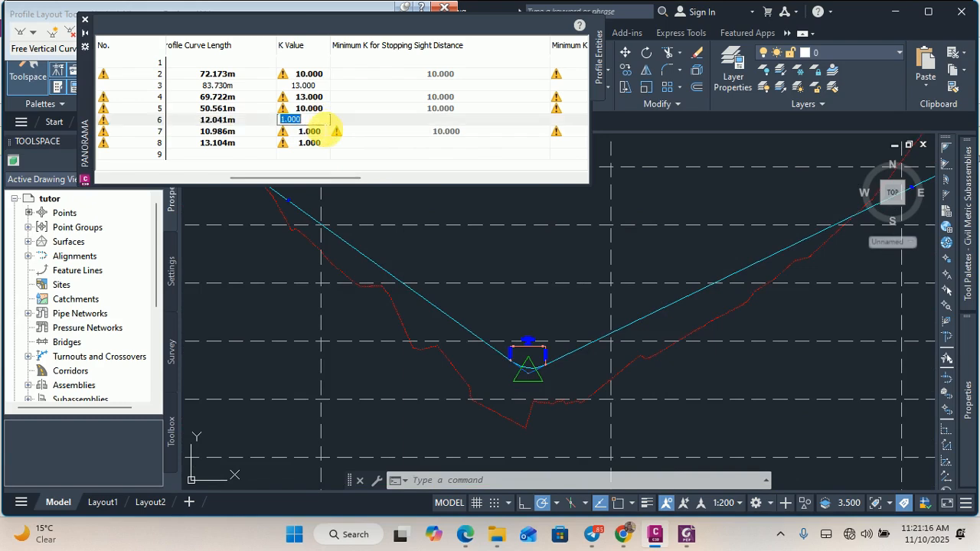
type("7")
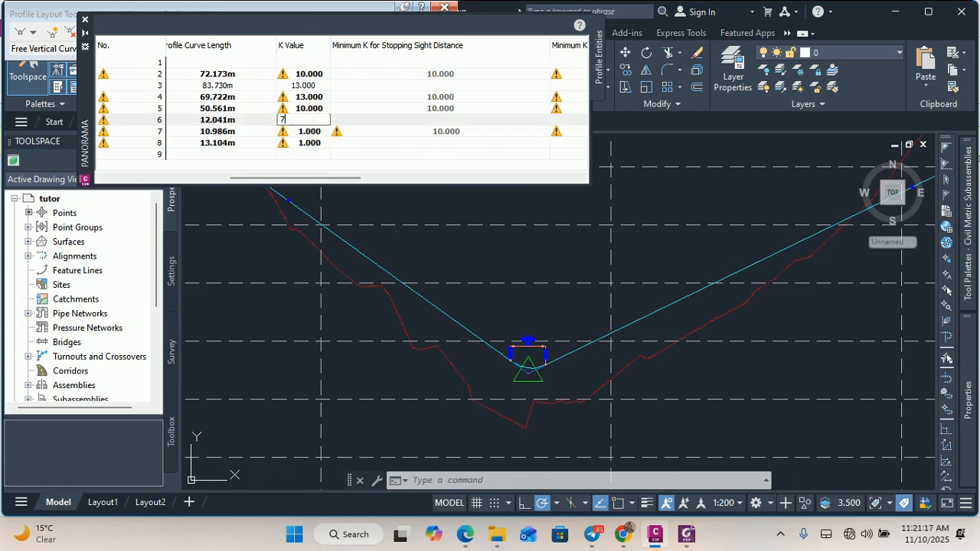
left_click(310, 154)
left_click(310, 155)
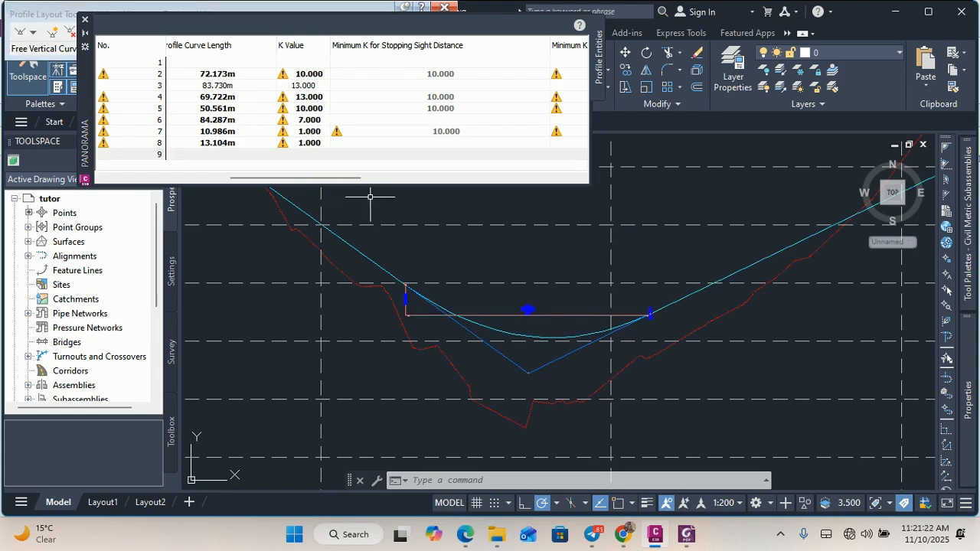
left_click(328, 154)
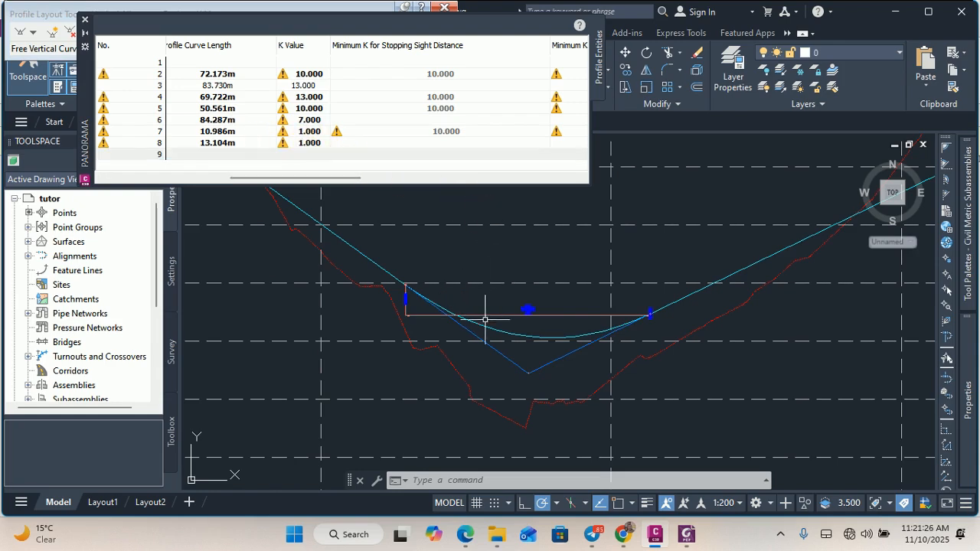
- Set the K value of the last crest curve, in row 7 of the profile entities, to 10
scroll(429, 360, "down", 3)
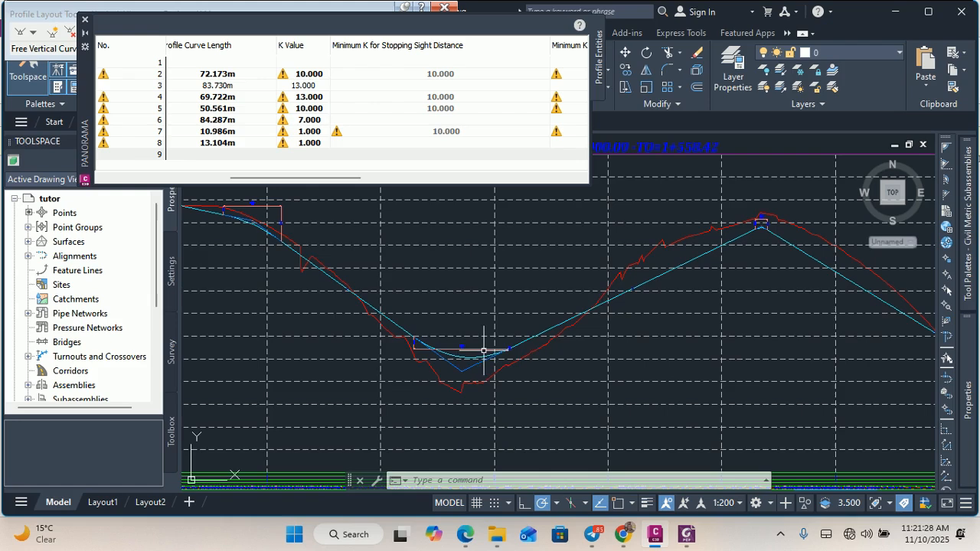
scroll(781, 237, "up", 2)
scroll(582, 246, "up", 4)
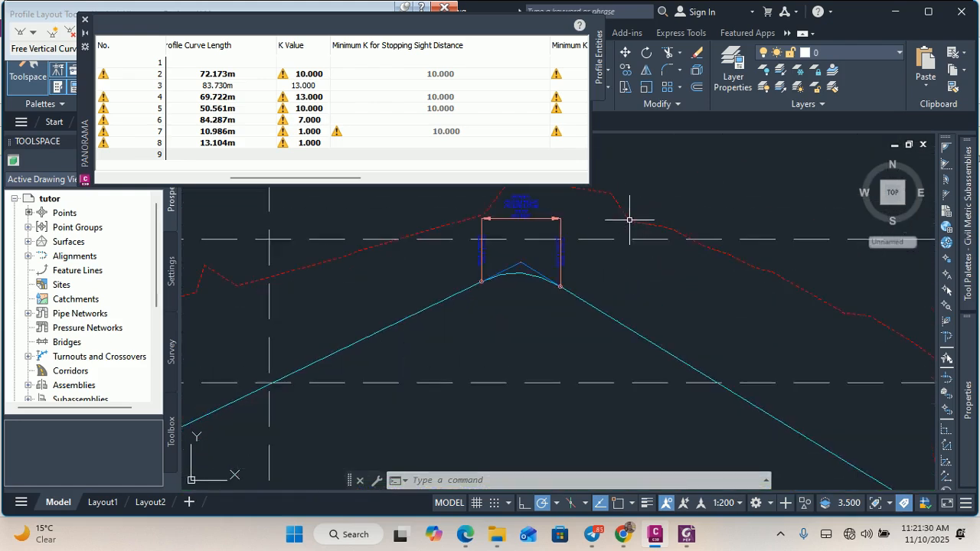
left_click(320, 132)
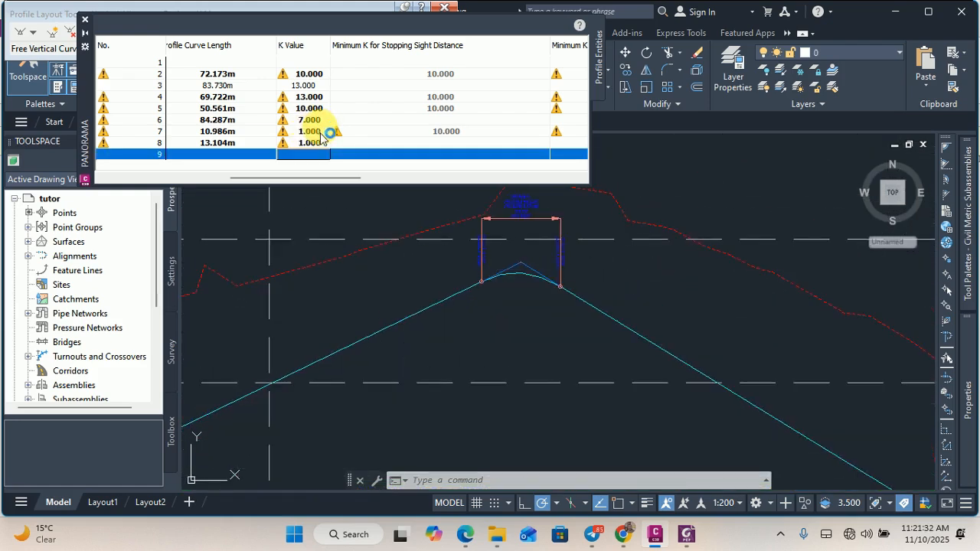
double_click(311, 132)
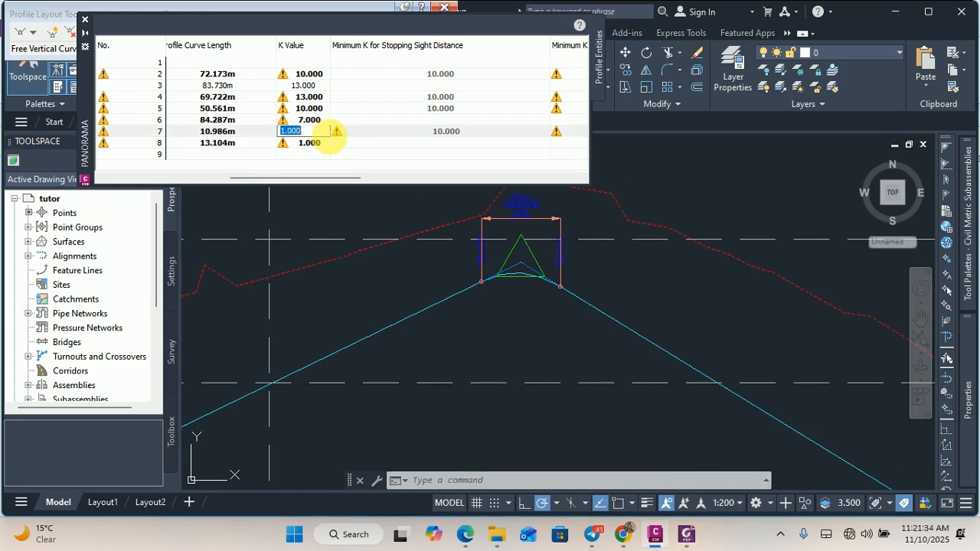
type("10")
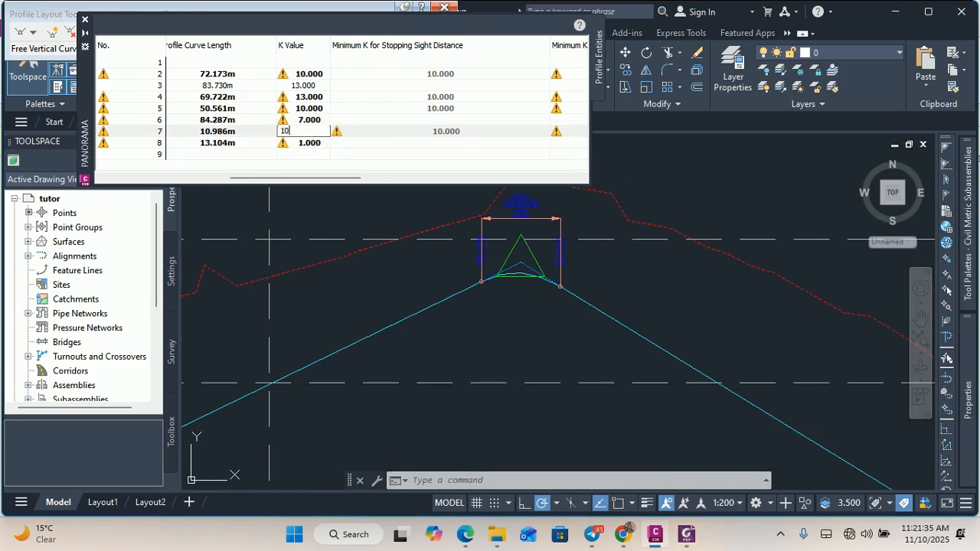
left_click(296, 147)
left_click(296, 147)
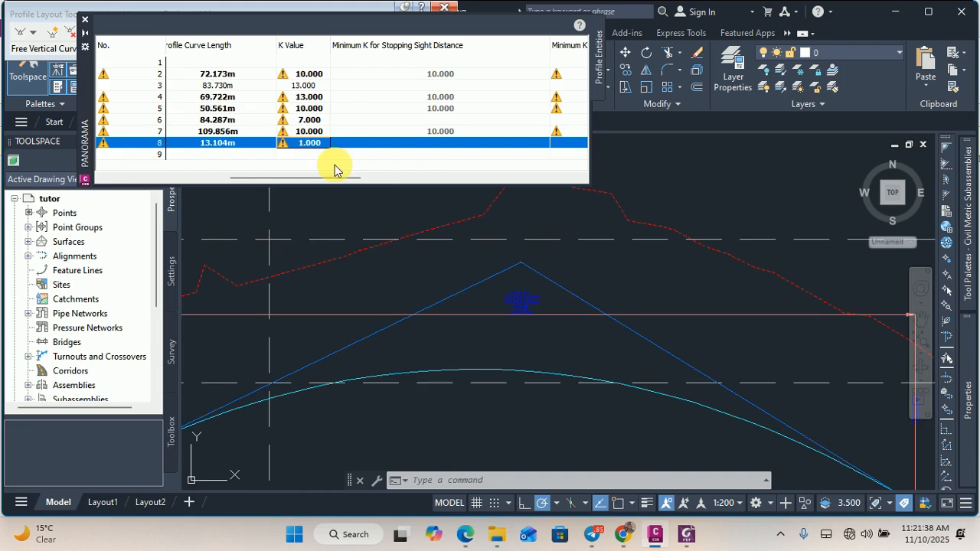
- Set the last sag curve's K value, in row 8 of the profile entities, to 9
scroll(418, 270, "down", 6)
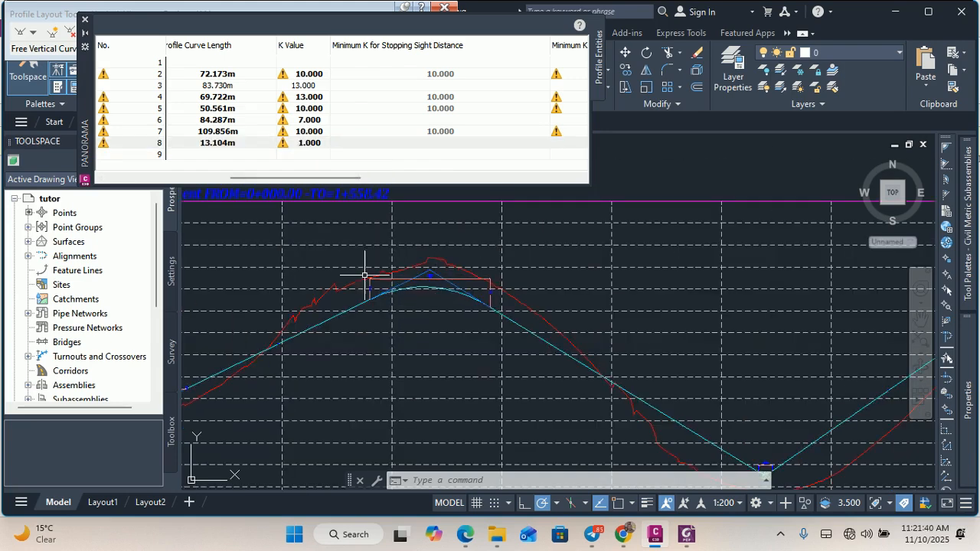
left_click(304, 145)
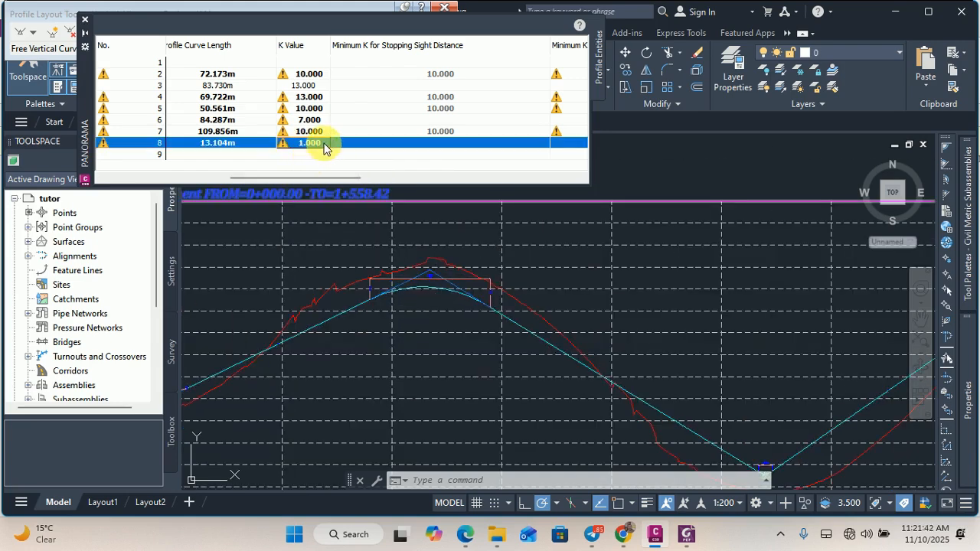
left_click(324, 145)
scroll(416, 311, "down", 4)
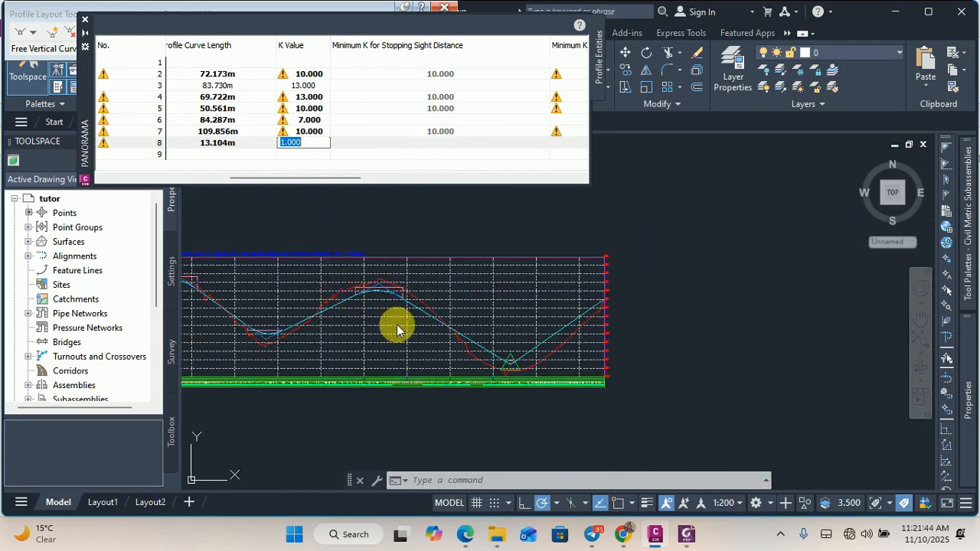
scroll(499, 355, "up", 4)
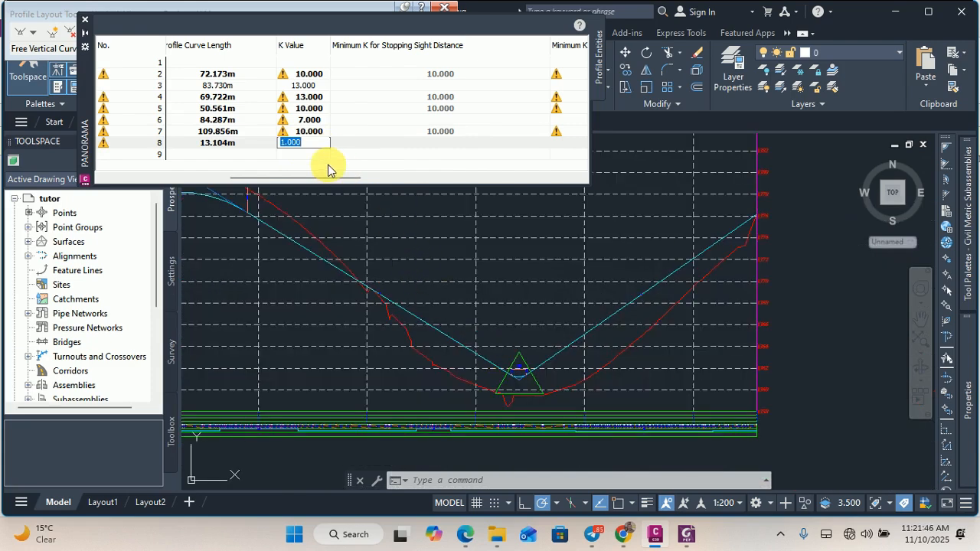
type("9")
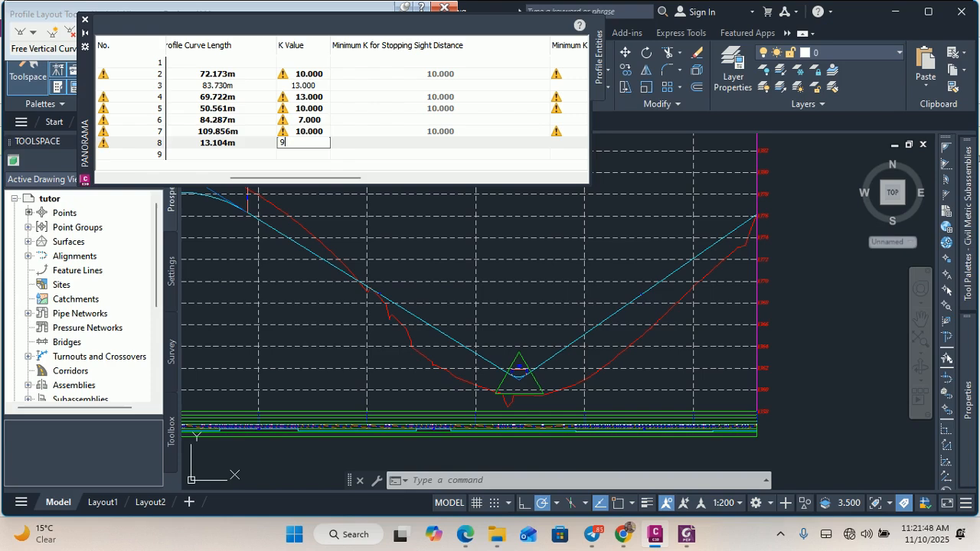
key("Return")
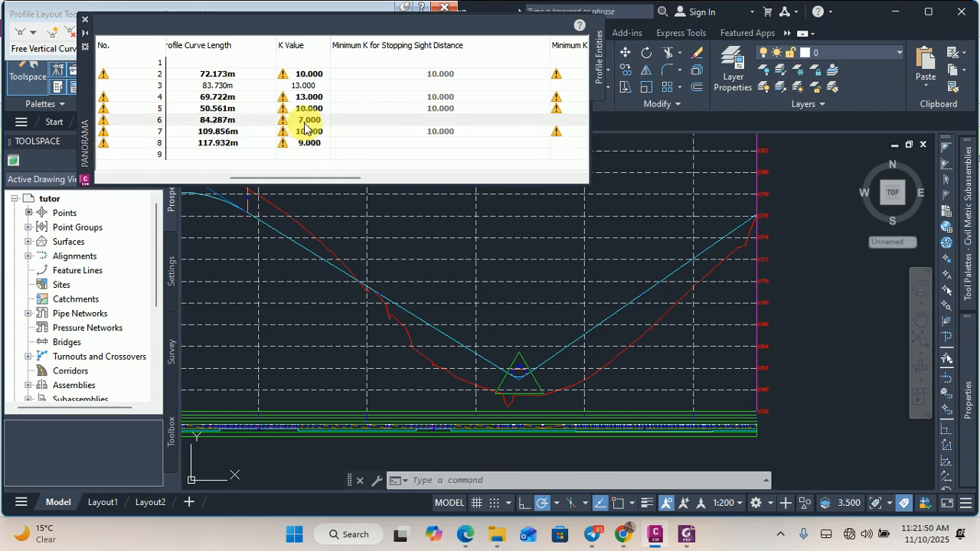
- Review the adjusted curves along the profile, and close the profile entities table and the Profile Layout Tools
scroll(483, 350, "up", 2)
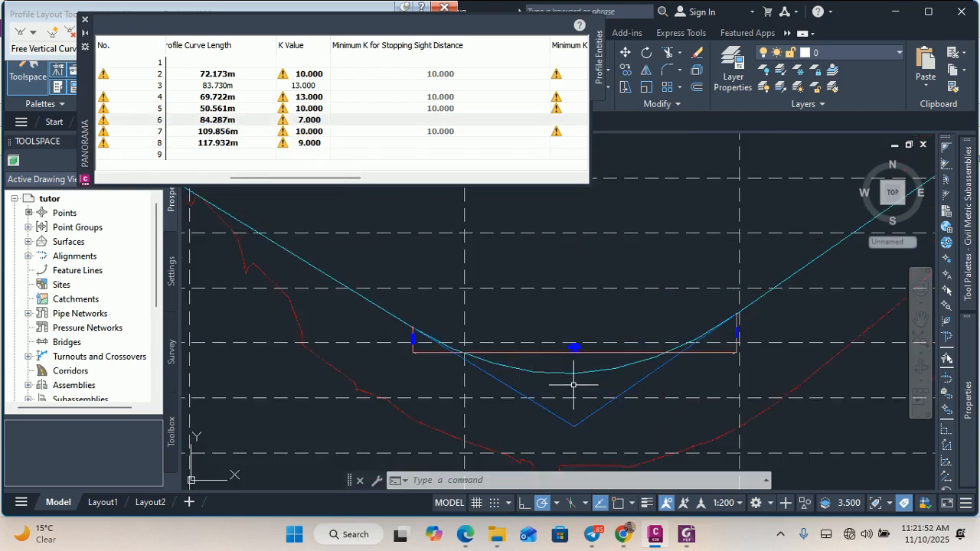
scroll(574, 395, "down", 2)
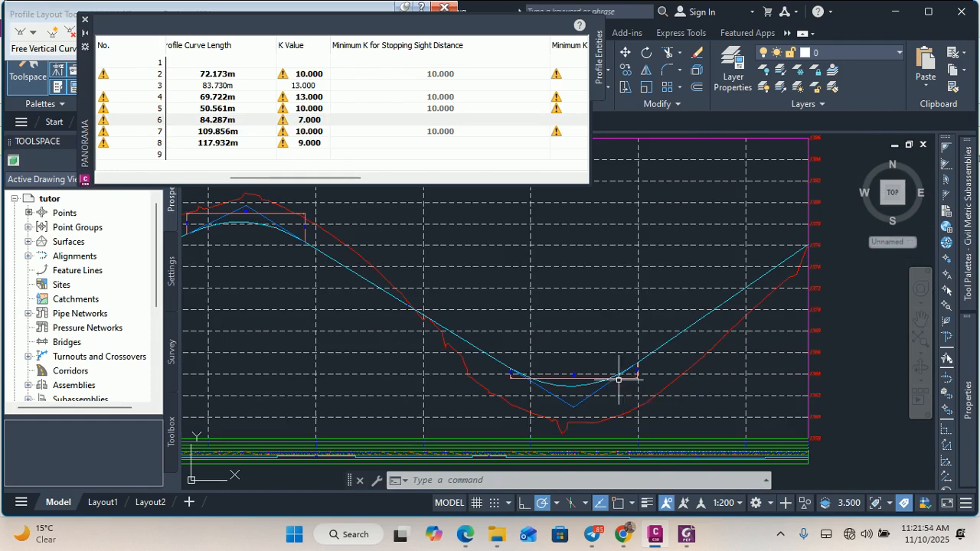
left_click(285, 121)
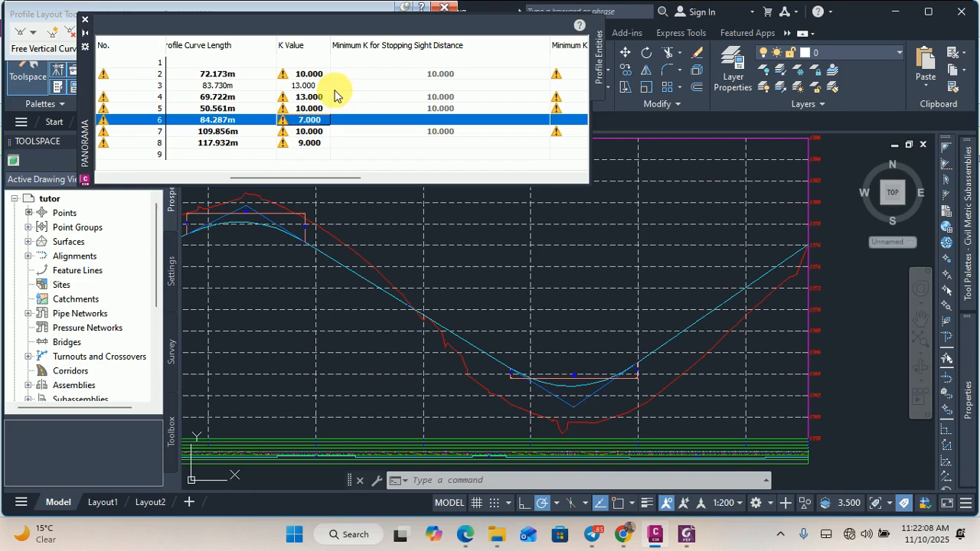
scroll(619, 370, "down", 4)
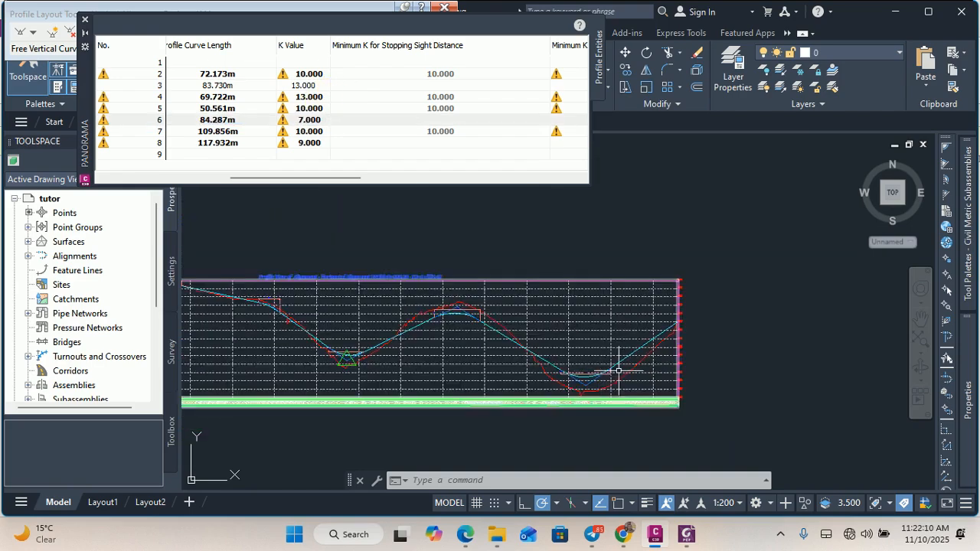
scroll(672, 368, "down", 2)
scroll(440, 341, "up", 5)
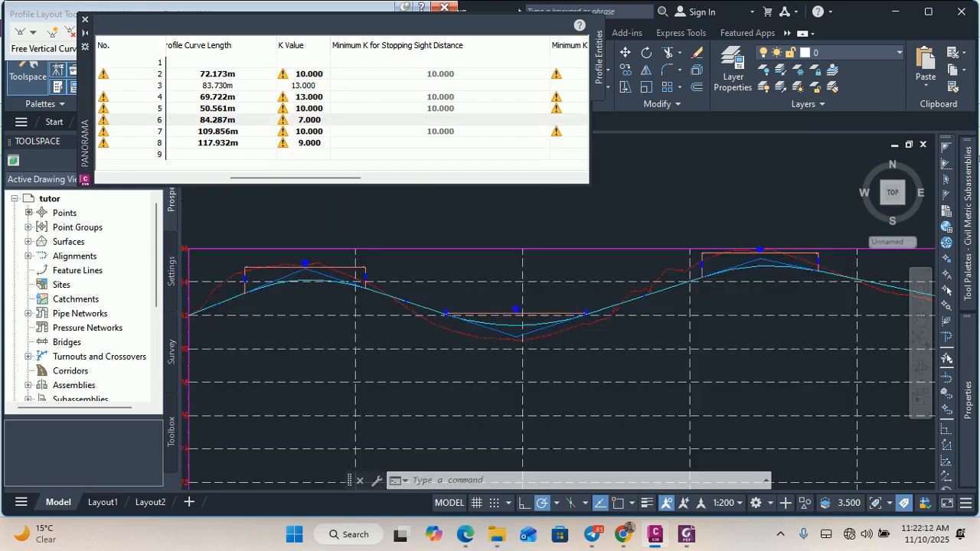
scroll(437, 376, "up", 3)
scroll(507, 359, "down", 4)
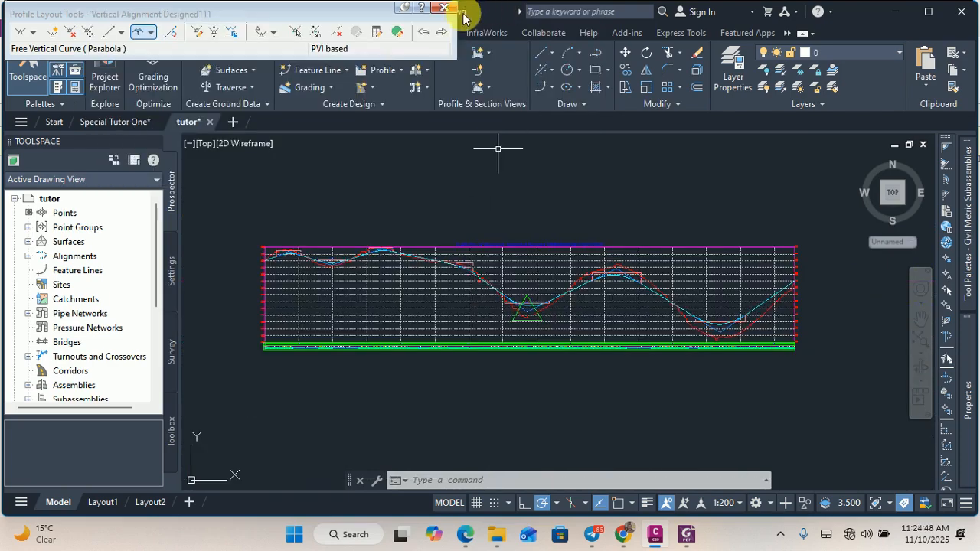
left_click(445, 8)
- Examine the design profile against the existing ground along the profile view, focusing on the last two sags and the crest between them
scroll(298, 268, "up", 3)
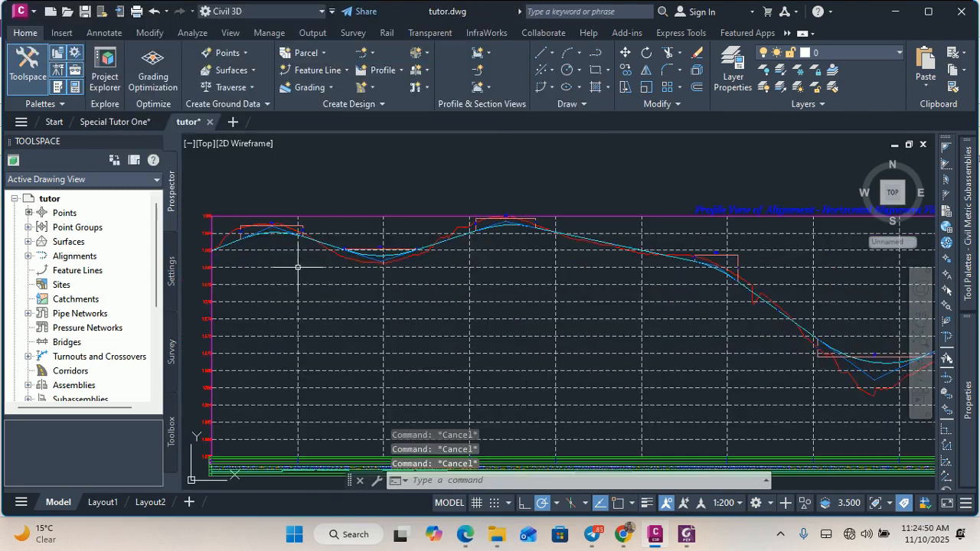
scroll(372, 280, "down", 1)
scroll(546, 291, "up", 3)
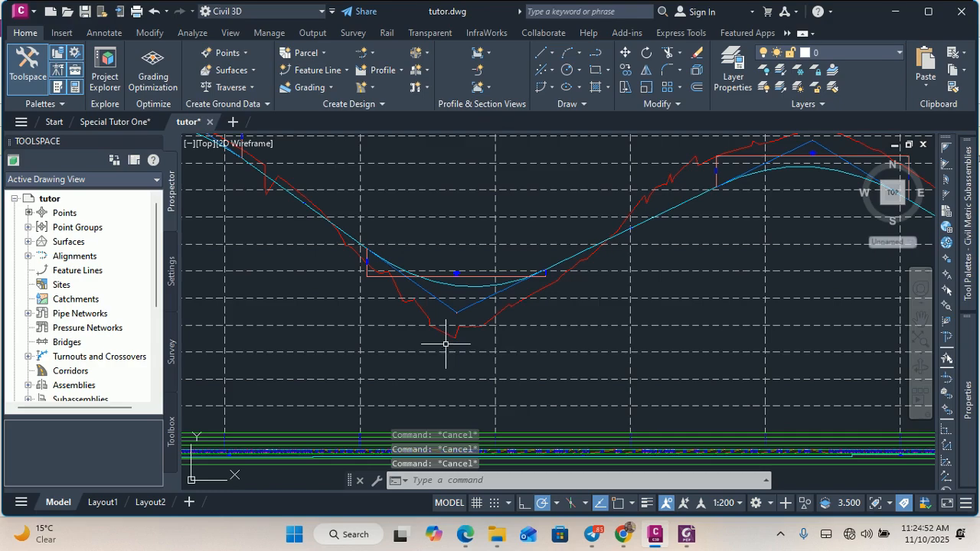
scroll(451, 334, "down", 2)
scroll(383, 314, "down", 2)
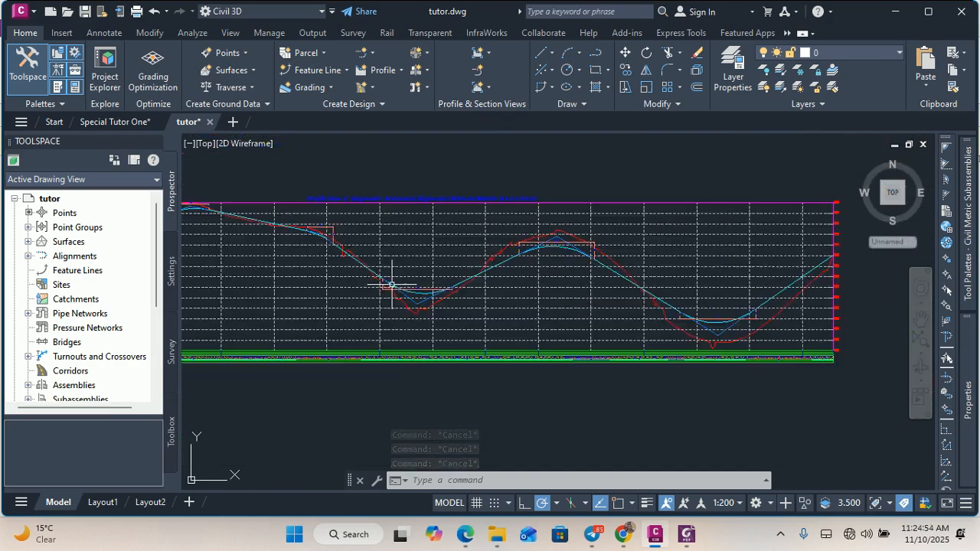
scroll(789, 340, "up", 3)
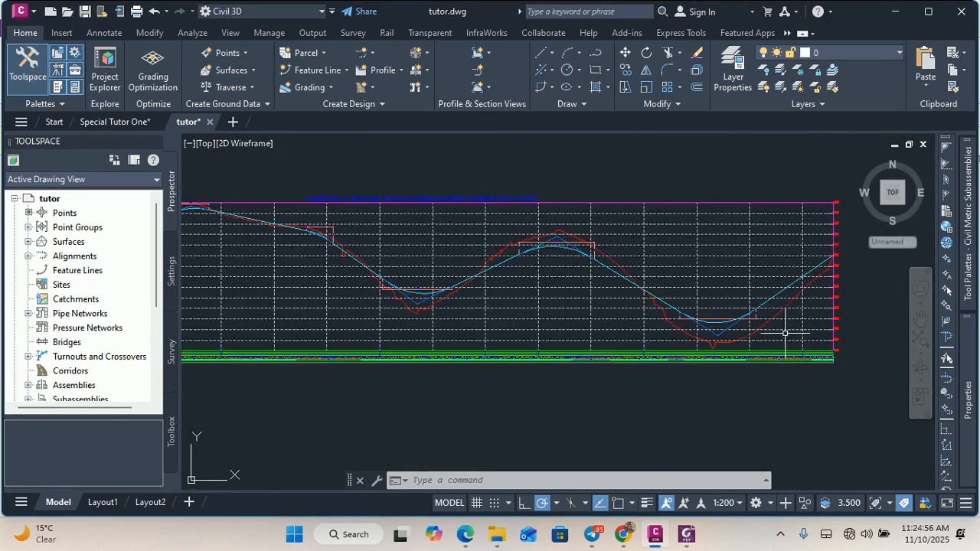
scroll(685, 323, "down", 2)
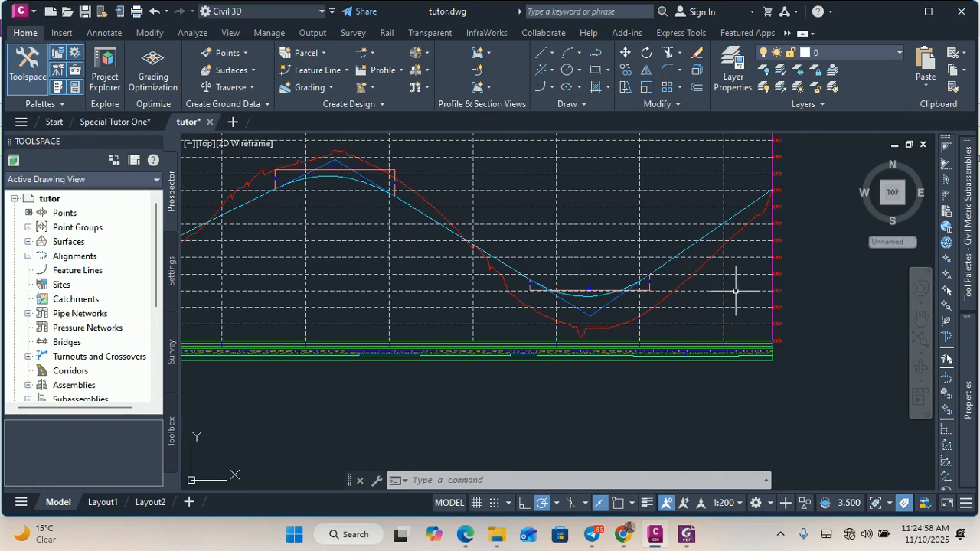
scroll(735, 291, "down", 2)
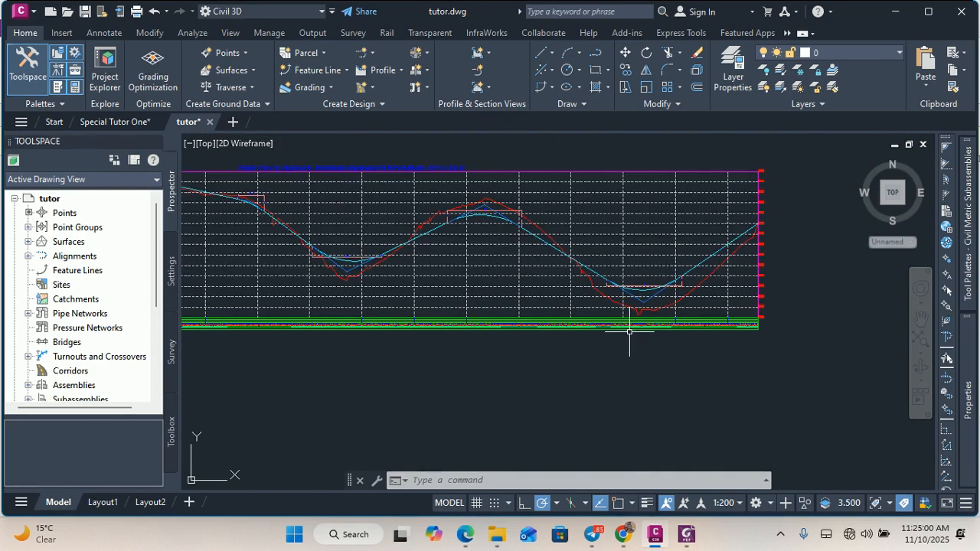
scroll(766, 296, "up", 3)
scroll(812, 337, "up", 3)
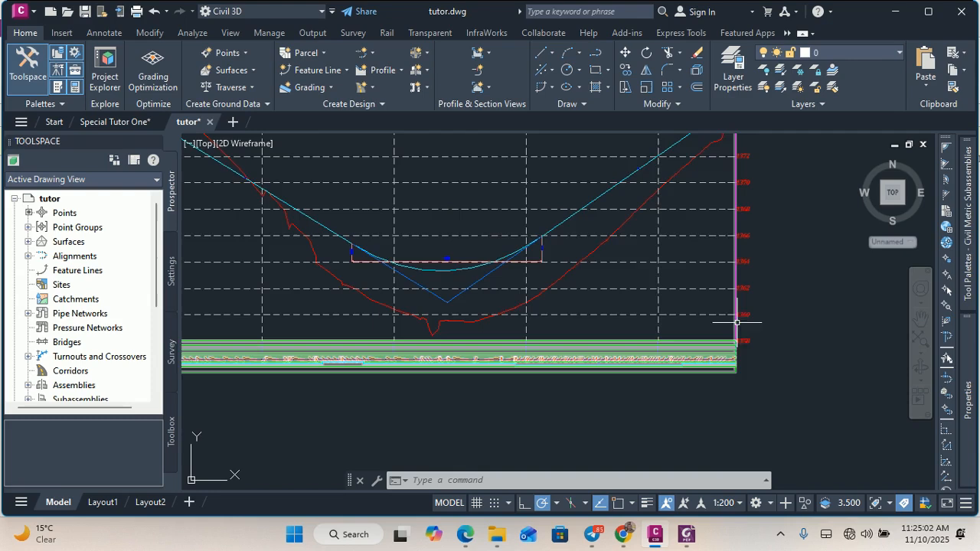
- Lower the last sag curve's PVI on the design profile to about elevation 1359 m, closer to the existing ground
scroll(800, 337, "down", 3)
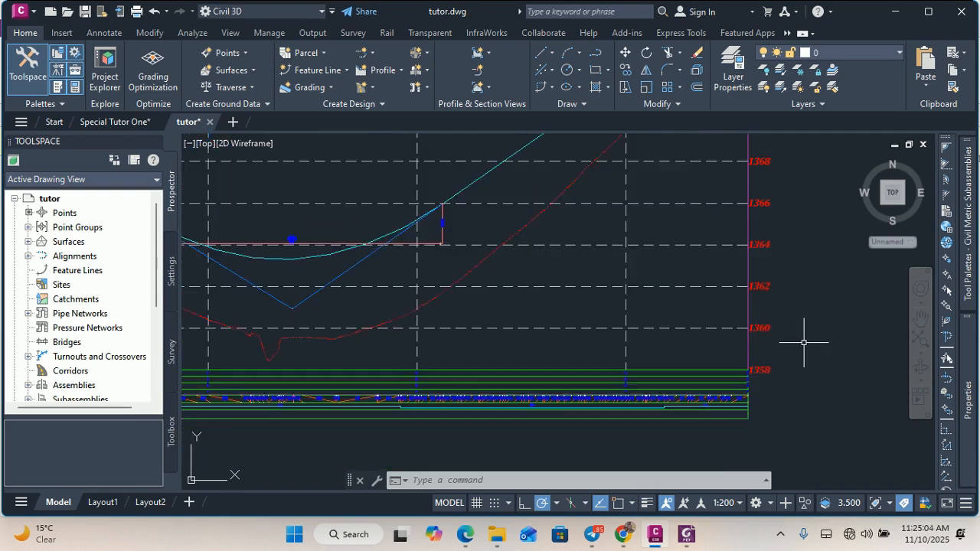
scroll(784, 359, "up", 3)
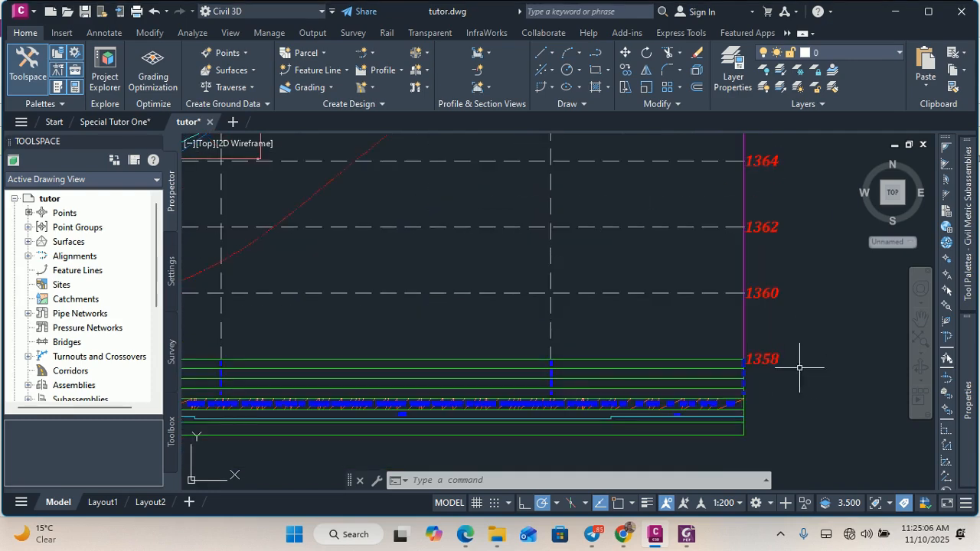
scroll(800, 368, "down", 2)
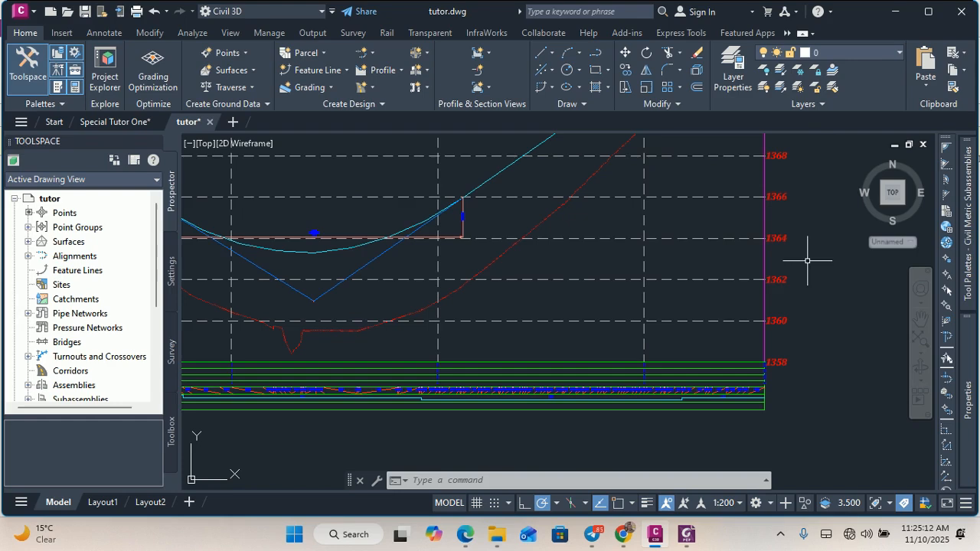
scroll(830, 283, "down", 2)
scroll(652, 197, "up", 6)
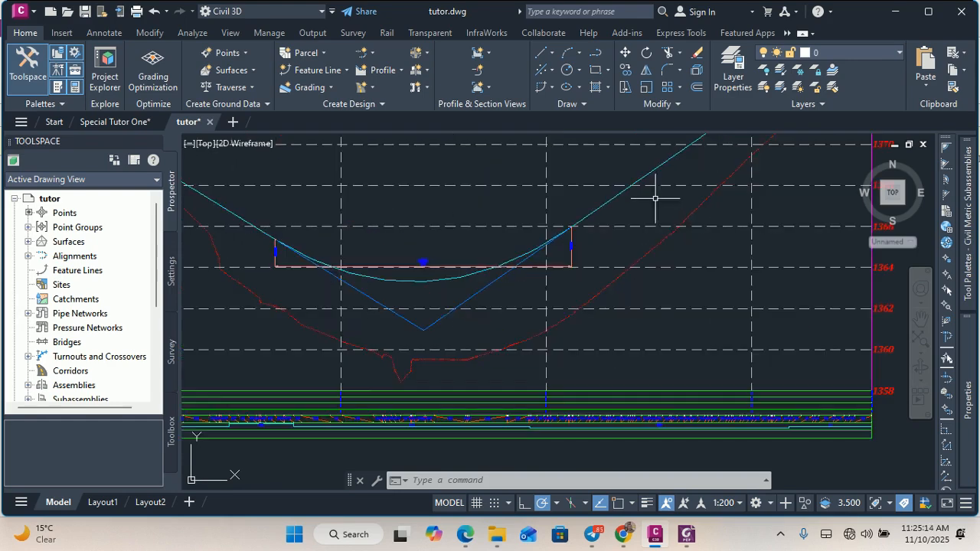
scroll(663, 204, "down", 5)
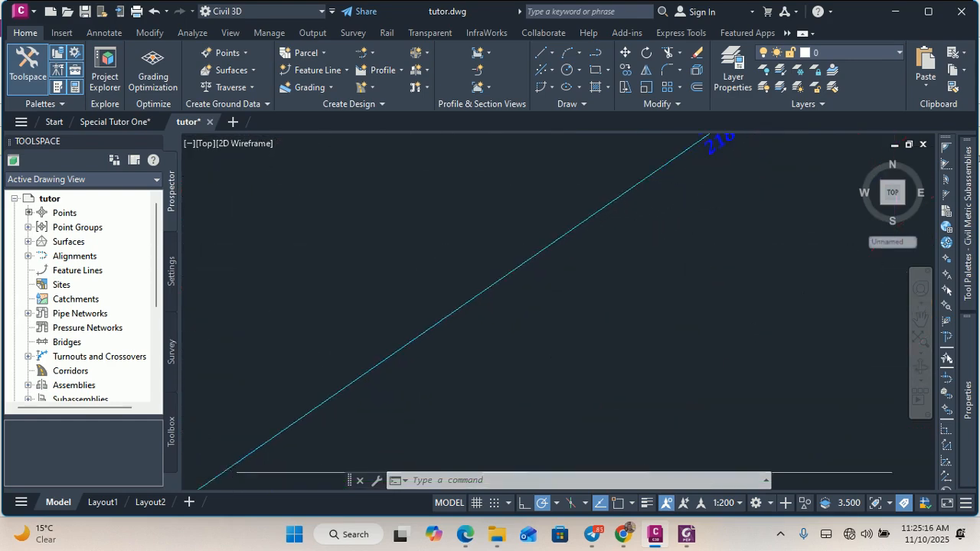
scroll(573, 268, "up", 2)
scroll(515, 311, "up", 1)
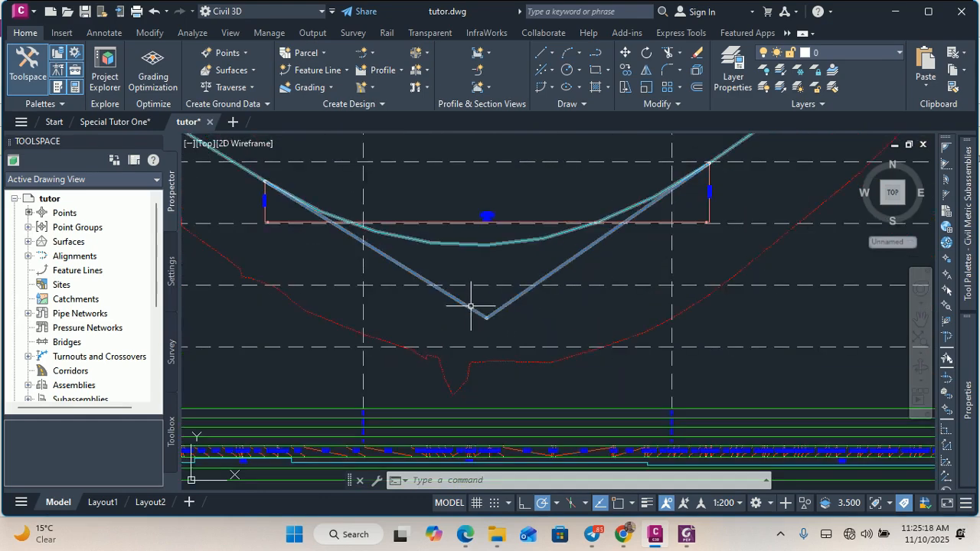
left_click(467, 305)
scroll(505, 316, "up", 2)
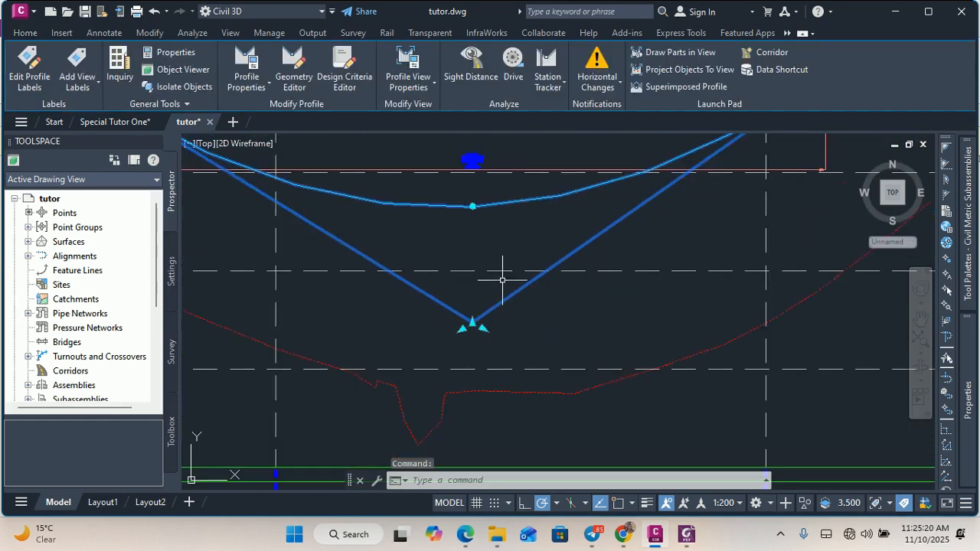
scroll(503, 281, "down", 3)
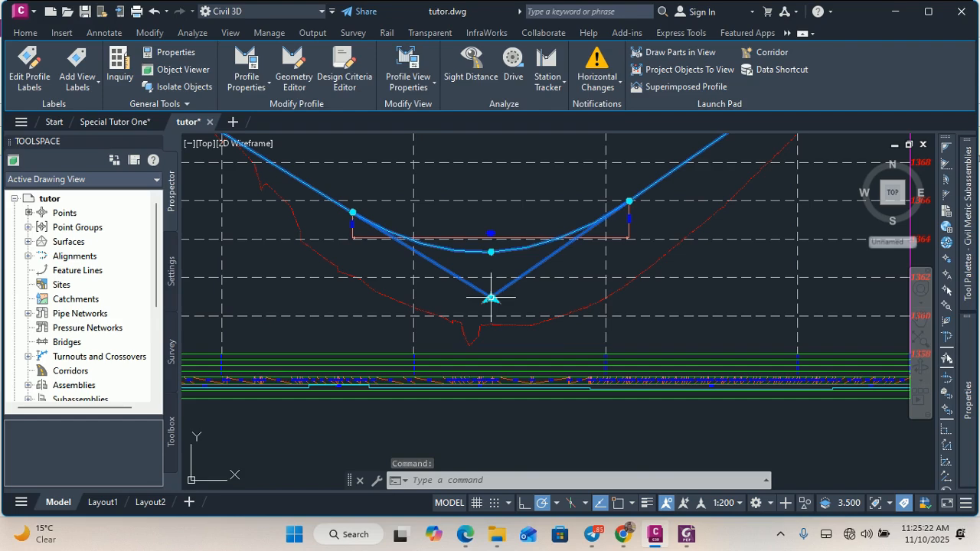
left_click(490, 297)
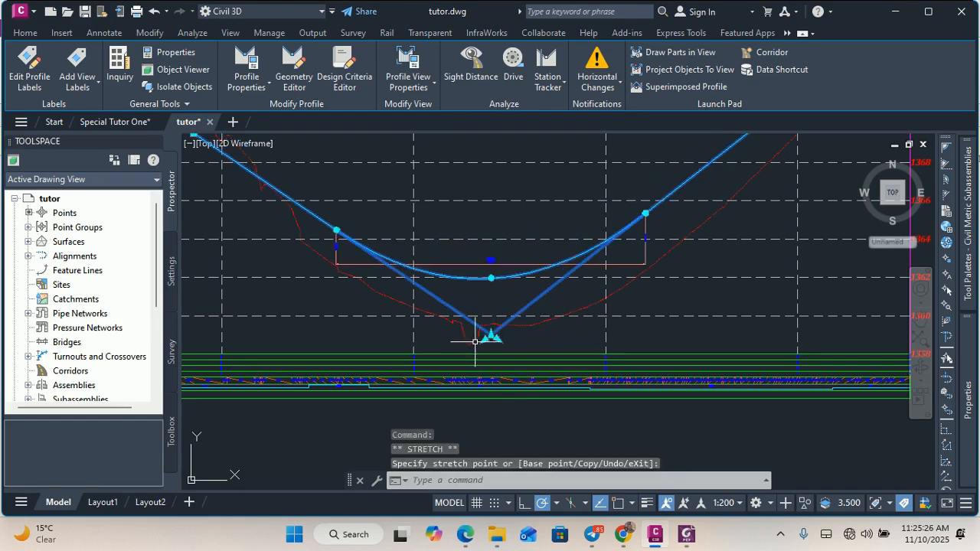
- Check the final tangent's grade label and compare it with the maximum gradient rows in the Geometric Design Manual PDF in Foxit PhantomPDF
scroll(415, 333, "down", 2)
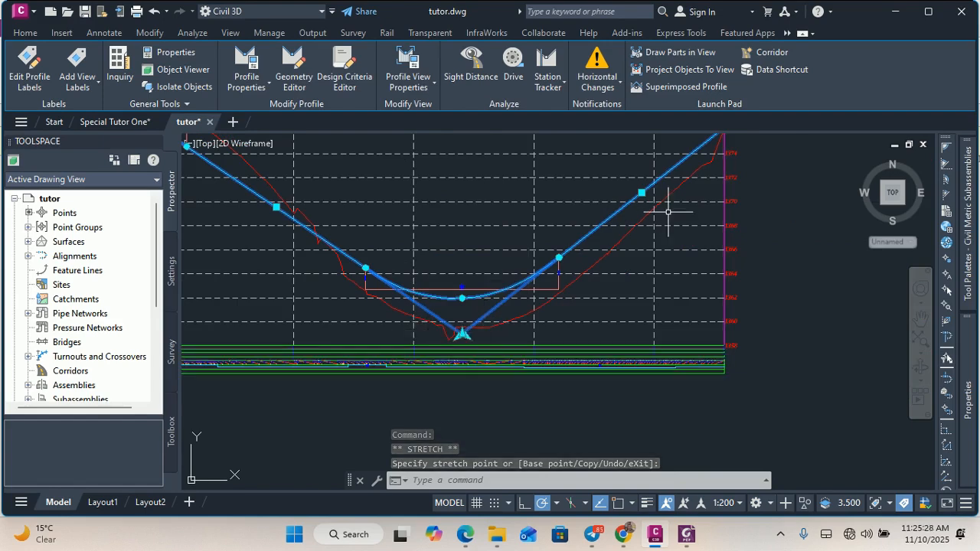
scroll(668, 212, "up", 5)
scroll(674, 307, "down", 3)
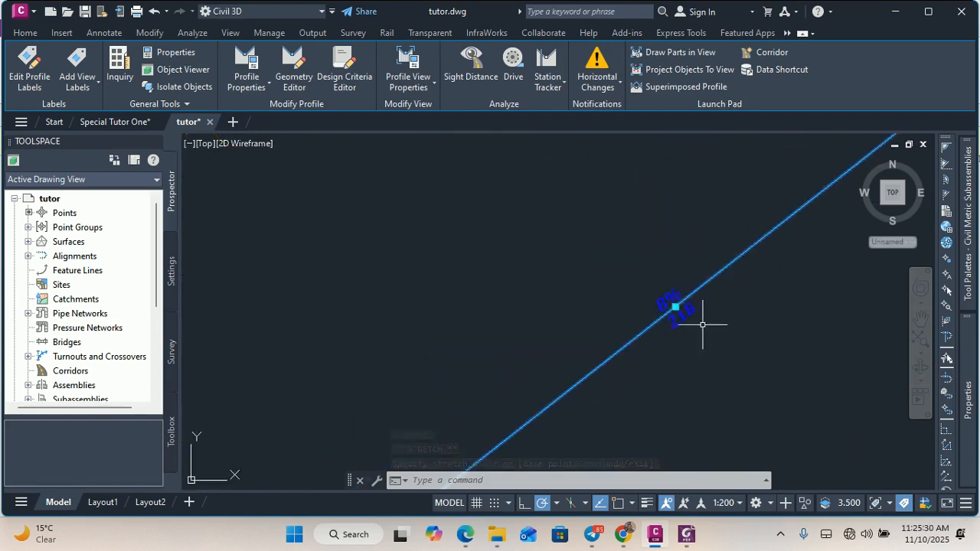
scroll(703, 325, "down", 8)
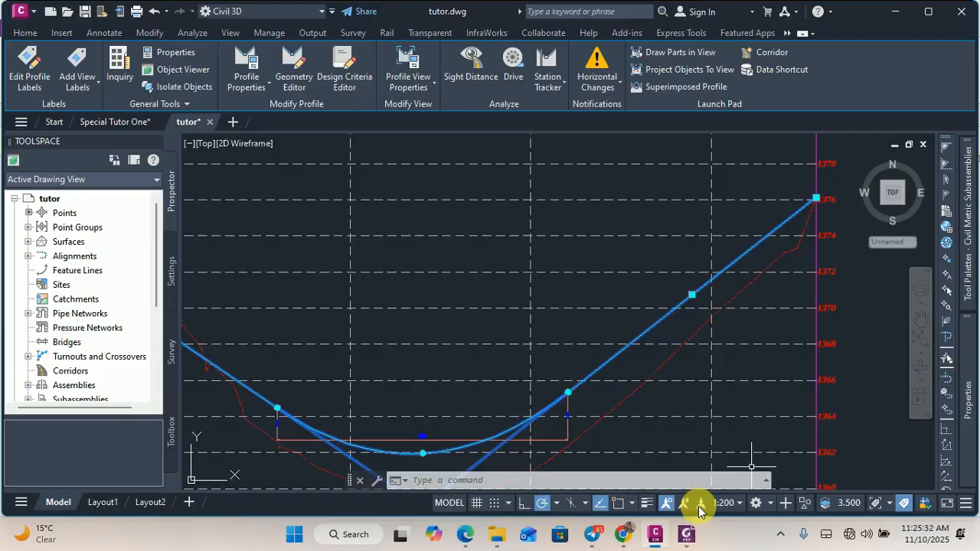
left_click(687, 534)
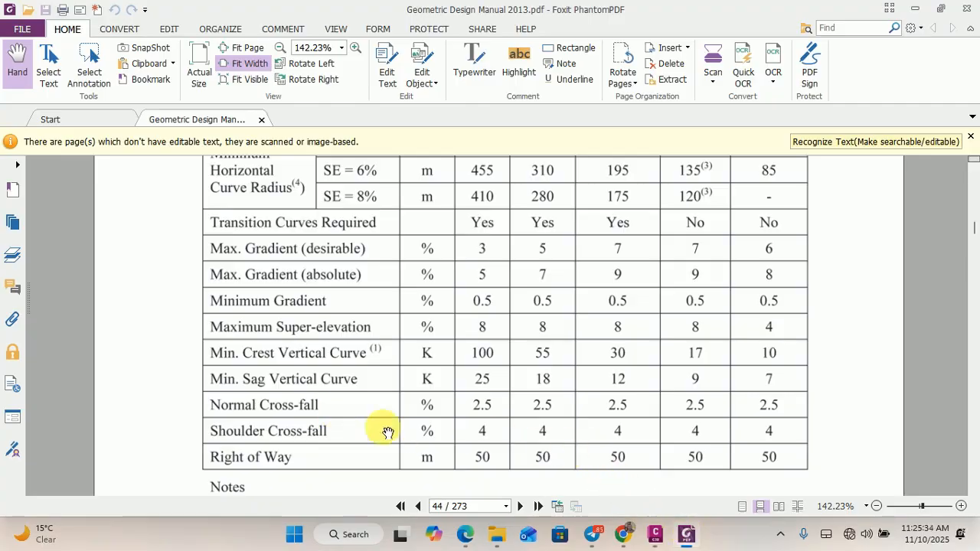
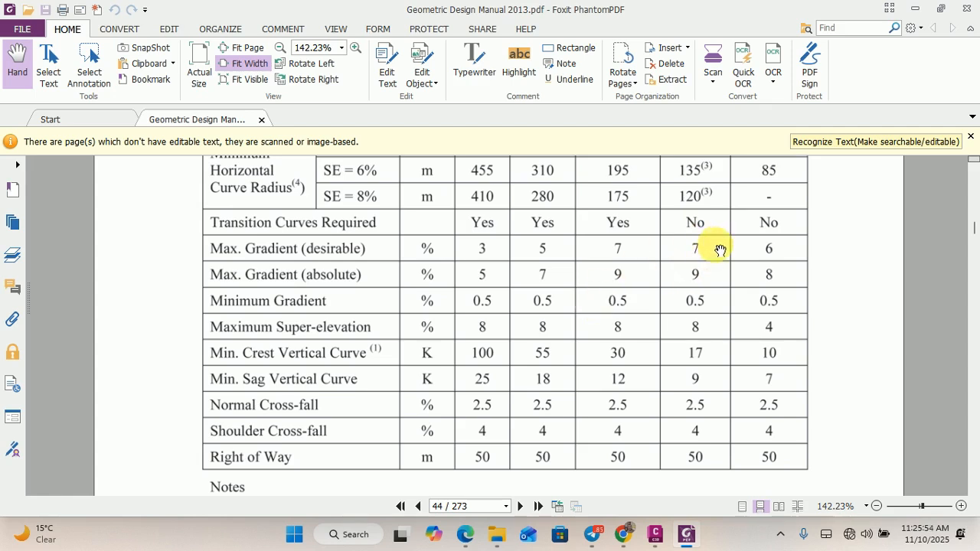
left_click(655, 540)
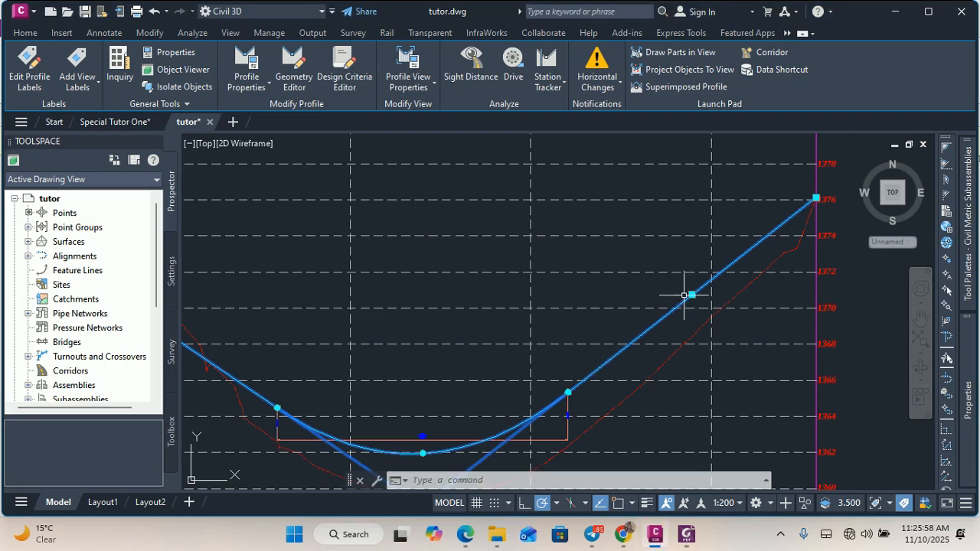
- Back in Civil 3D, examine the last sag and the crest before it against the existing ground line
scroll(684, 295, "up", 4)
scroll(737, 274, "down", 8)
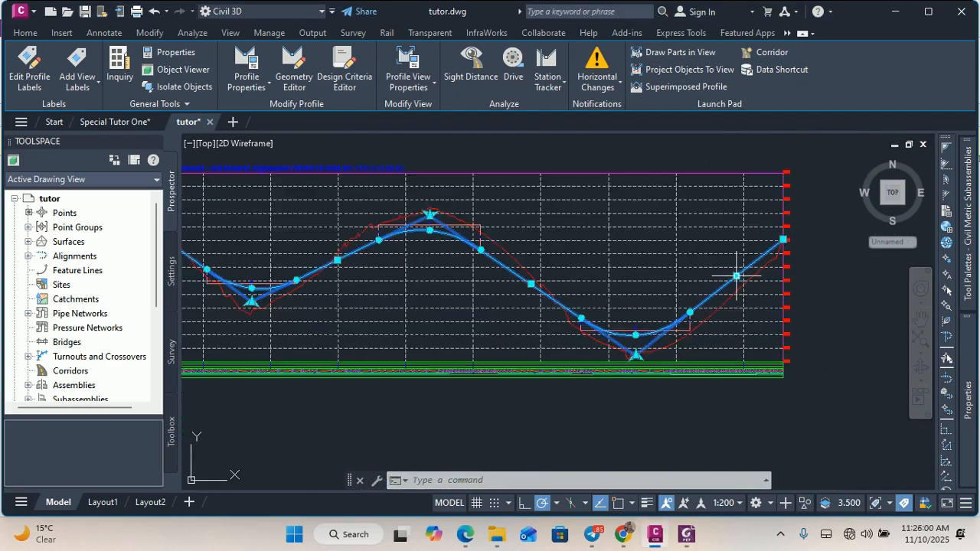
scroll(602, 344, "up", 4)
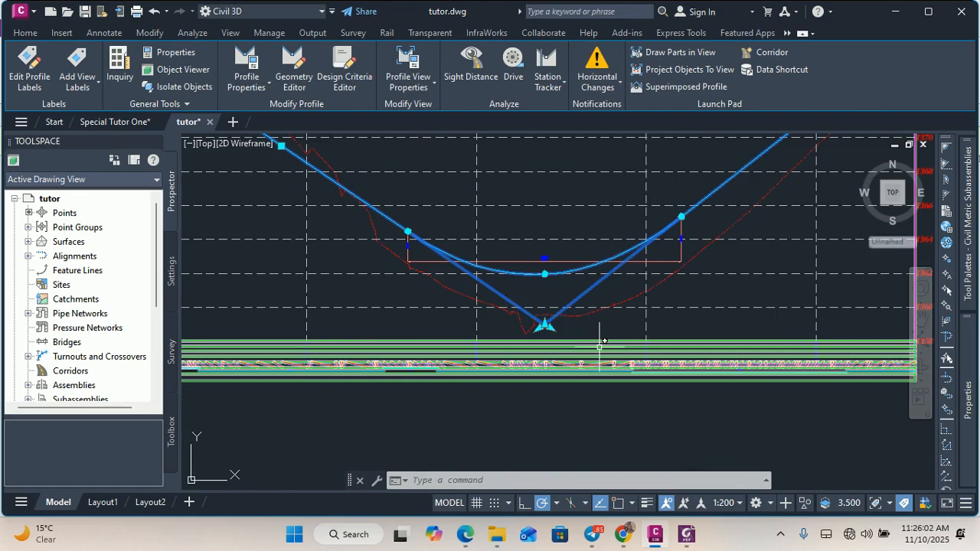
scroll(510, 321, "down", 2)
scroll(744, 311, "up", 4)
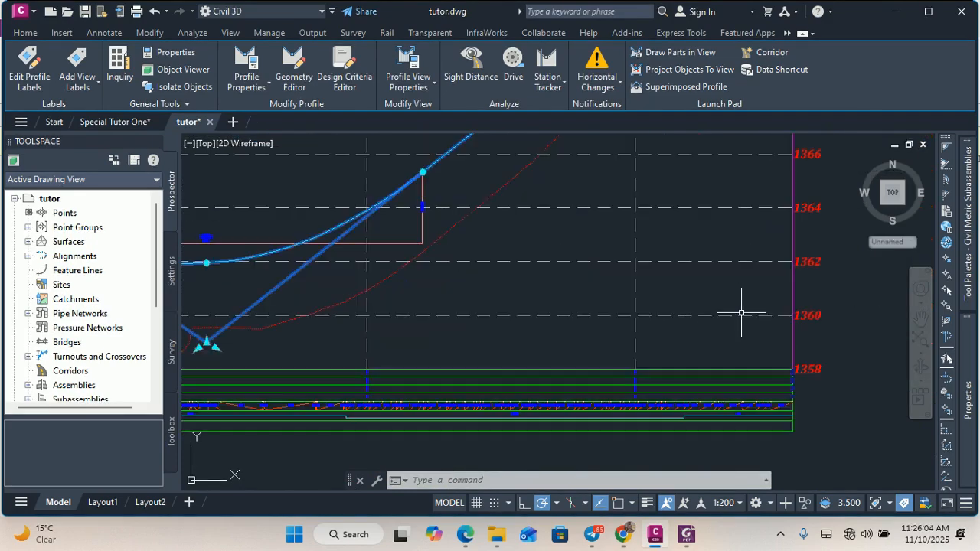
scroll(773, 314, "down", 5)
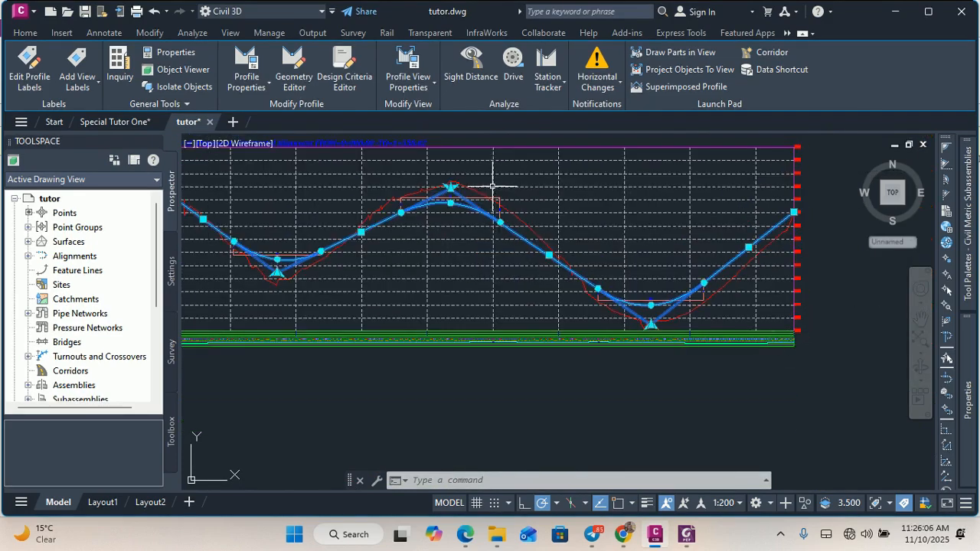
scroll(493, 186, "up", 3)
scroll(514, 344, "down", 1)
scroll(536, 306, "up", 2)
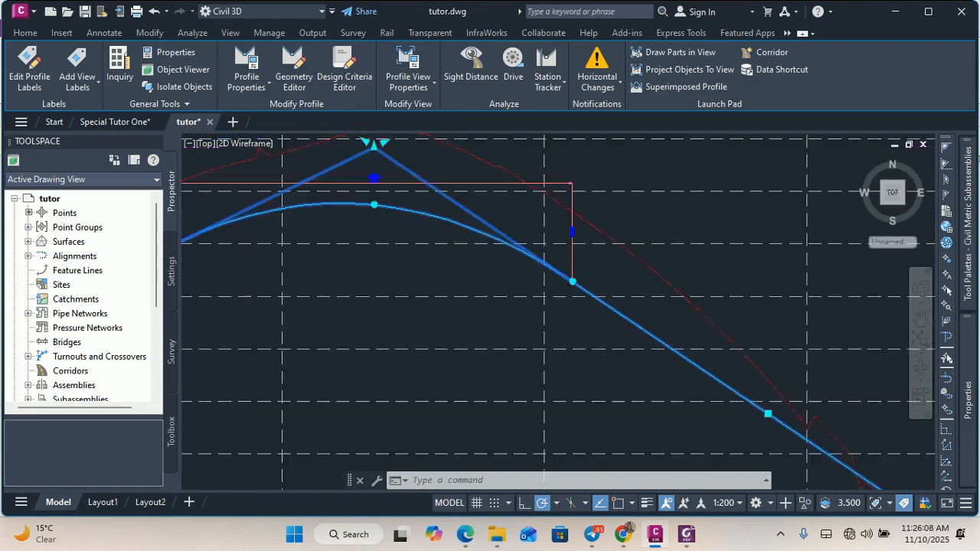
scroll(771, 394, "up", 3)
scroll(777, 394, "down", 5)
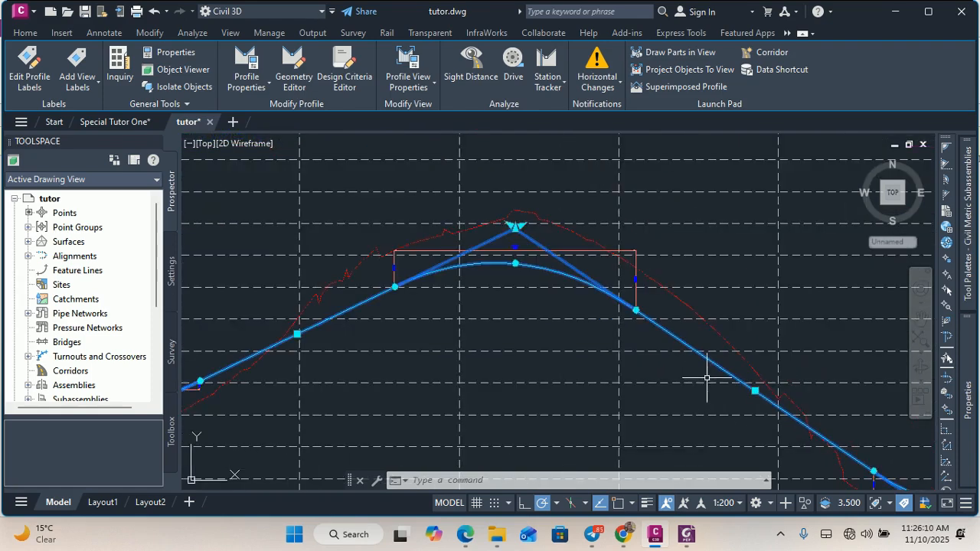
scroll(515, 223, "up", 3)
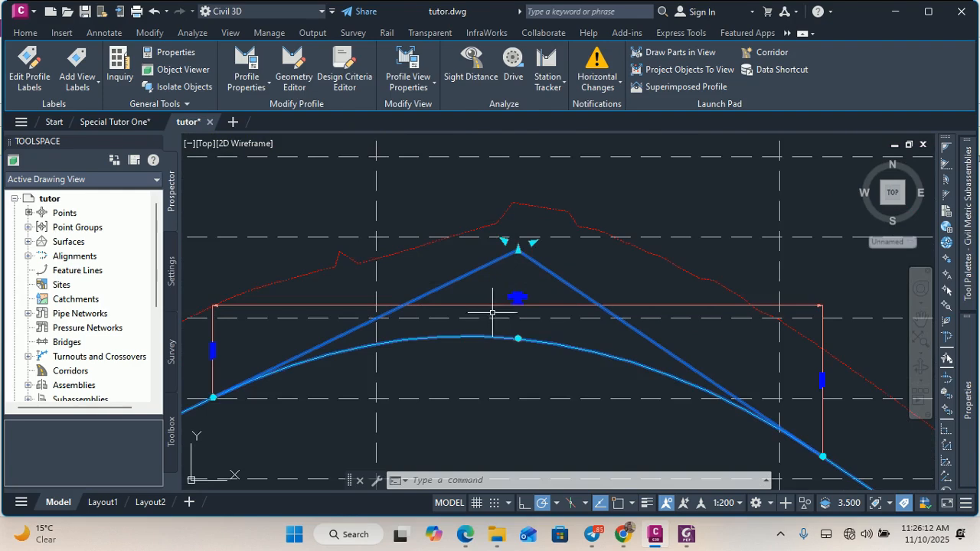
scroll(492, 312, "down", 3)
scroll(682, 366, "up", 2)
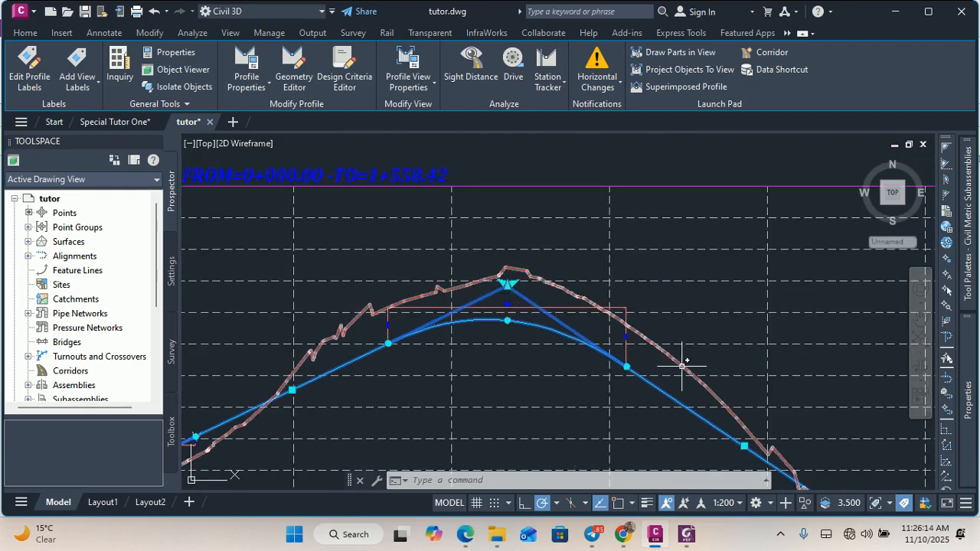
scroll(515, 261, "down", 3)
scroll(519, 247, "down", 2)
scroll(536, 260, "down", 3)
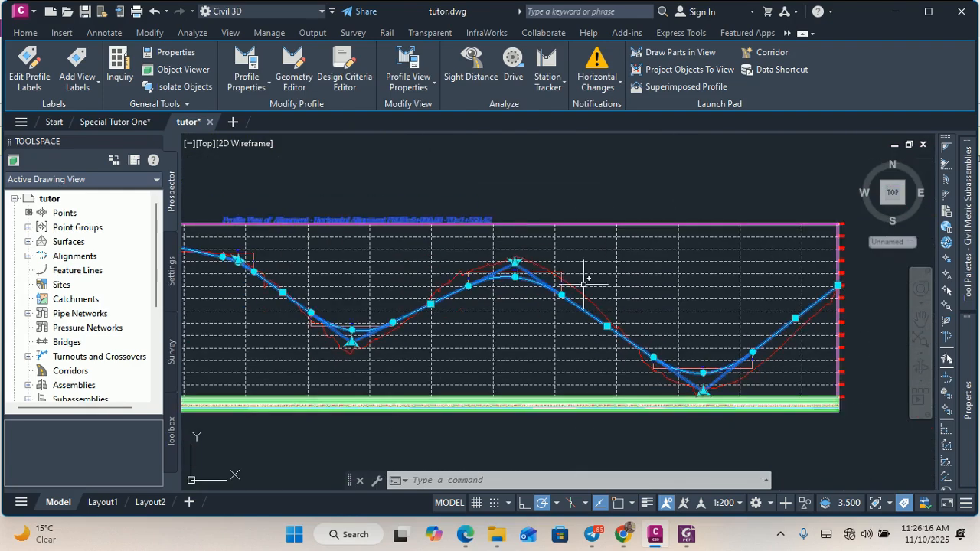
- Move the PVI of the sag before the last crest down and slightly back, to just above the existing ground
scroll(511, 332, "up", 5)
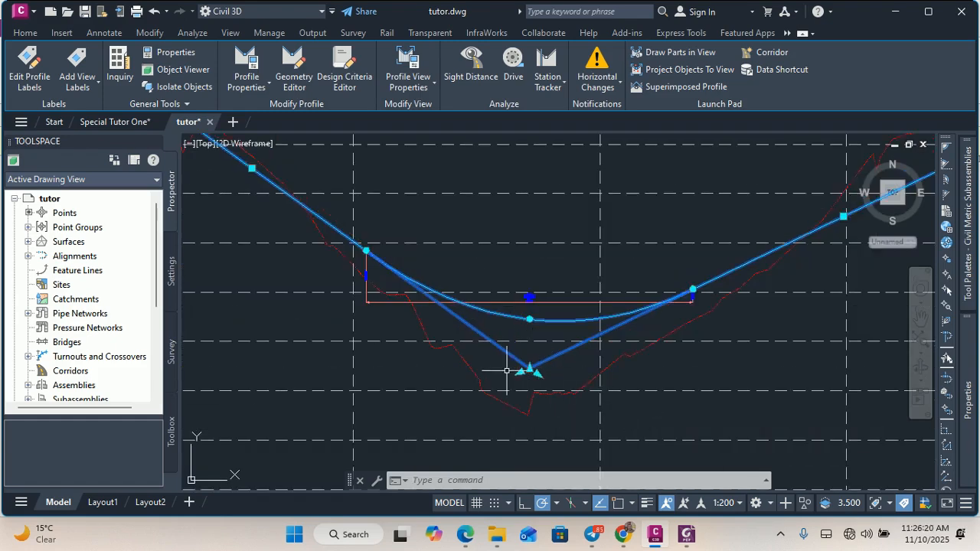
scroll(494, 392, "down", 3)
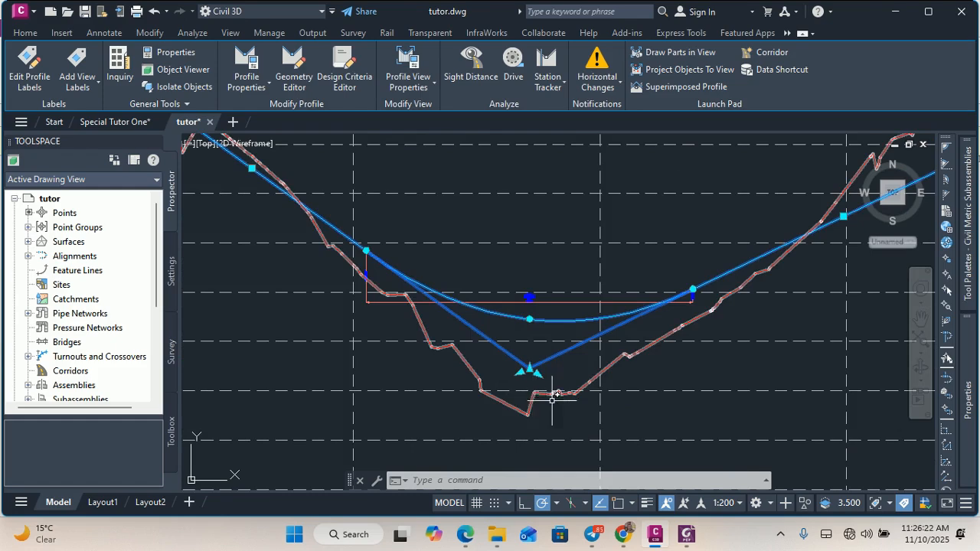
scroll(429, 392, "up", 1)
scroll(728, 310, "up", 6)
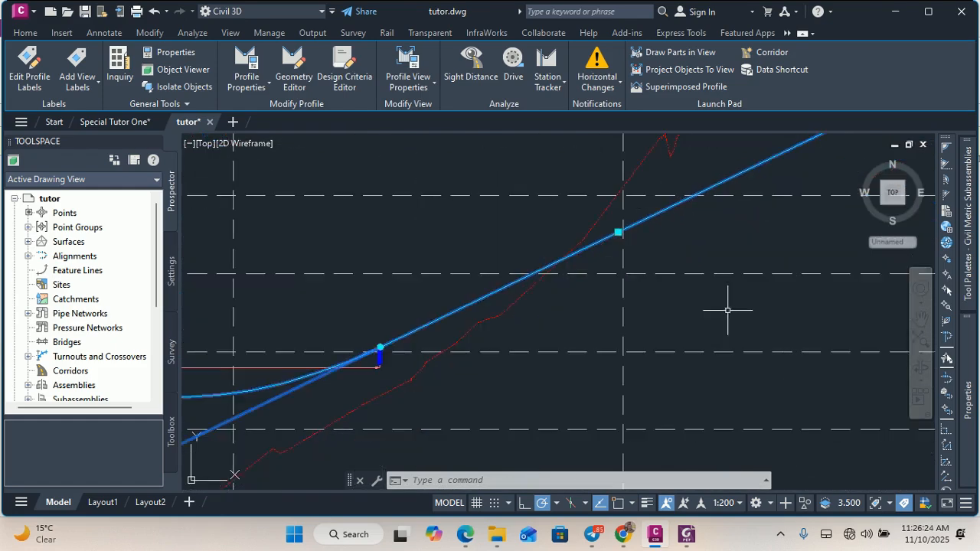
scroll(678, 222, "down", 5)
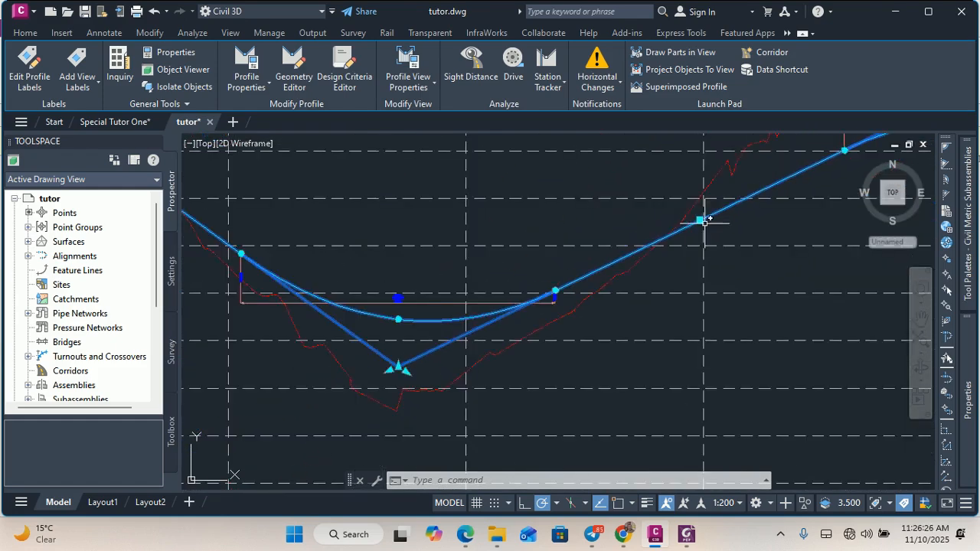
scroll(529, 317, "up", 3)
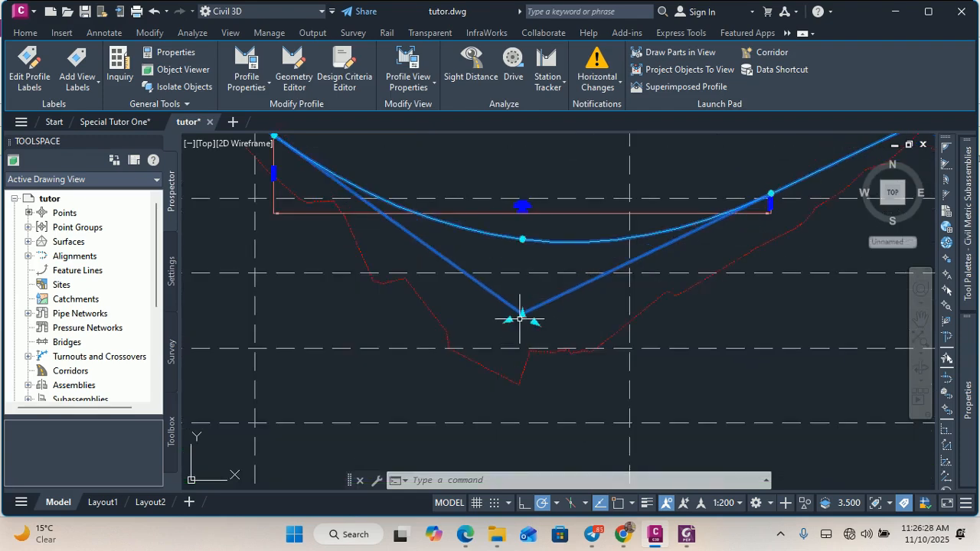
left_click(522, 314)
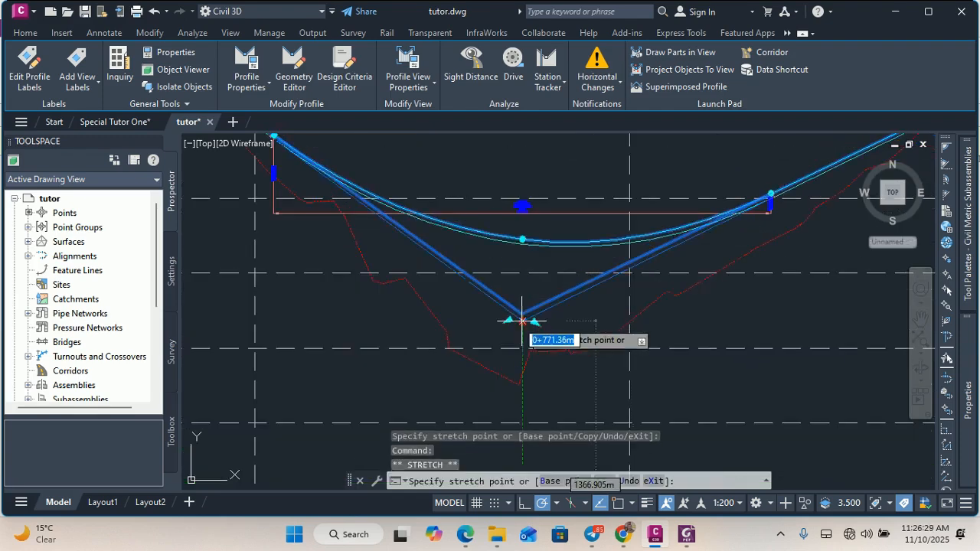
left_click(511, 360)
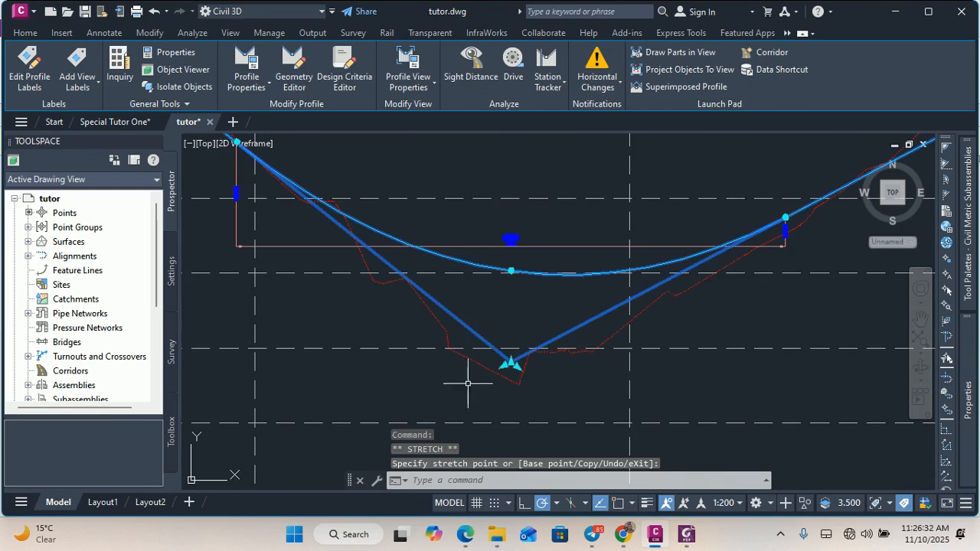
- Check the grade label of the tangent rising from the moved sag and review the sag's fit to the existing ground
scroll(626, 245, "up", 10)
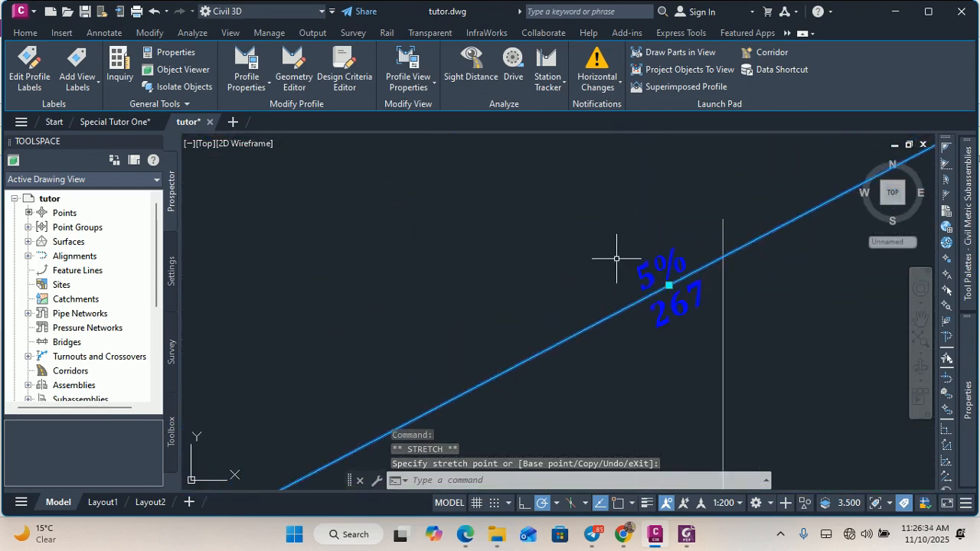
scroll(554, 306, "down", 10)
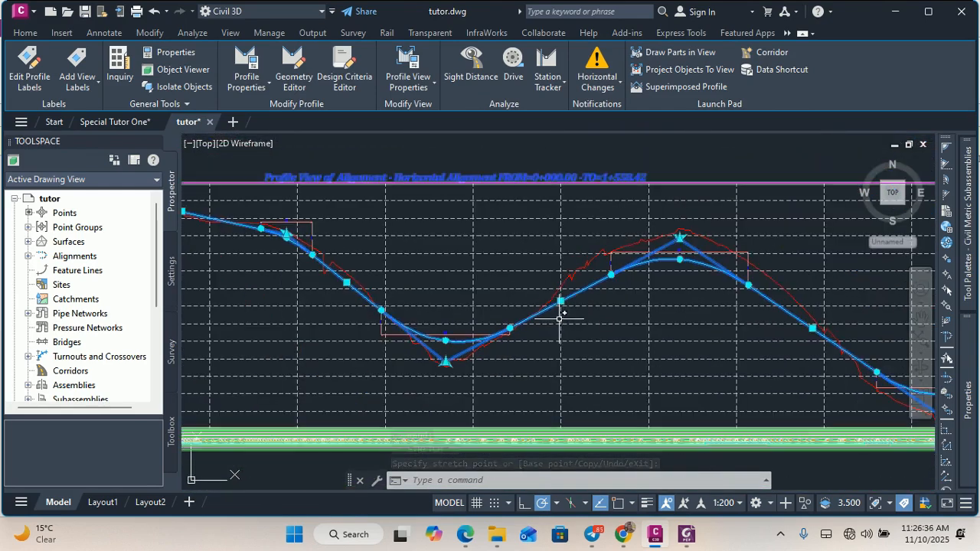
scroll(573, 274, "up", 5)
scroll(667, 263, "down", 3)
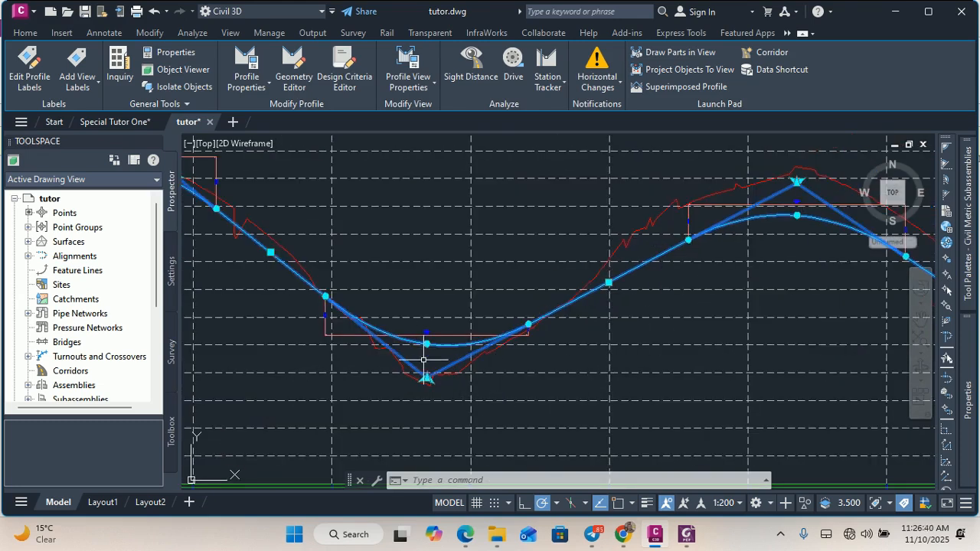
scroll(401, 370, "up", 2)
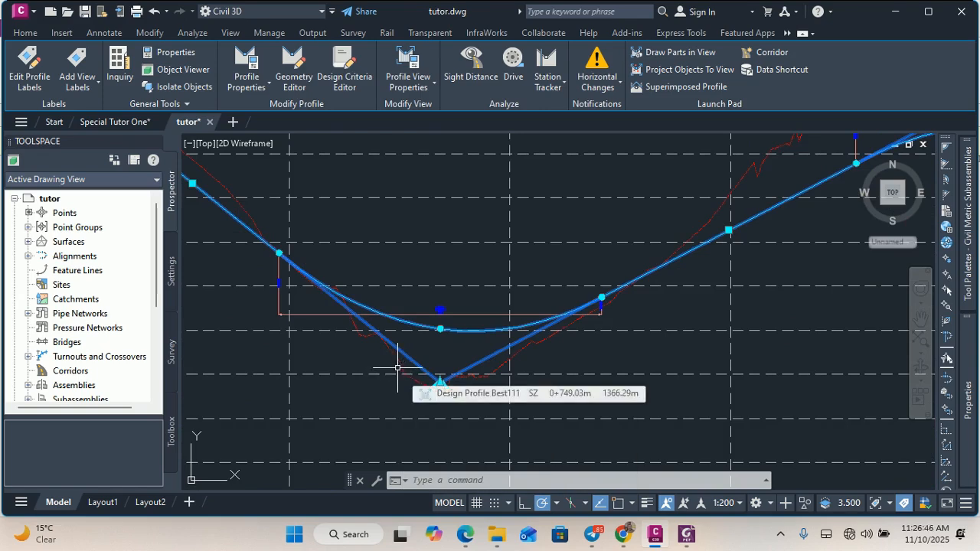
- Compare the moved sag, the last crest and their adjoining tangents with the existing ground line
scroll(392, 372, "down", 3)
scroll(526, 302, "up", 2)
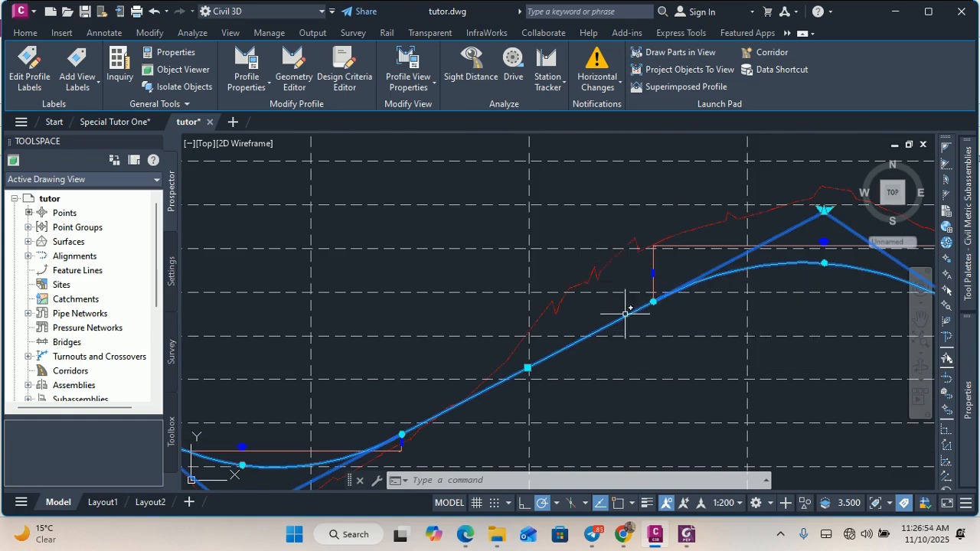
scroll(578, 260, "down", 3)
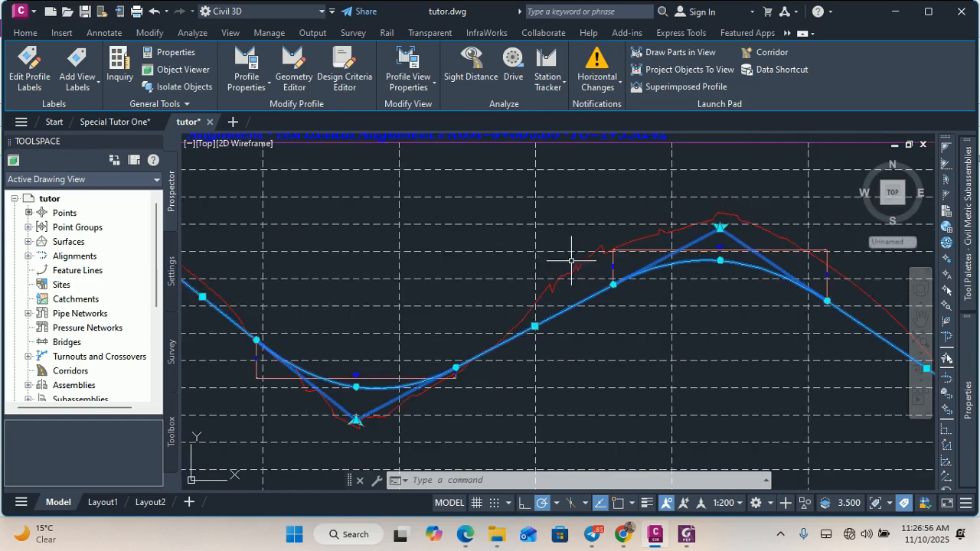
scroll(740, 230, "up", 3)
scroll(706, 207, "down", 3)
scroll(718, 243, "up", 2)
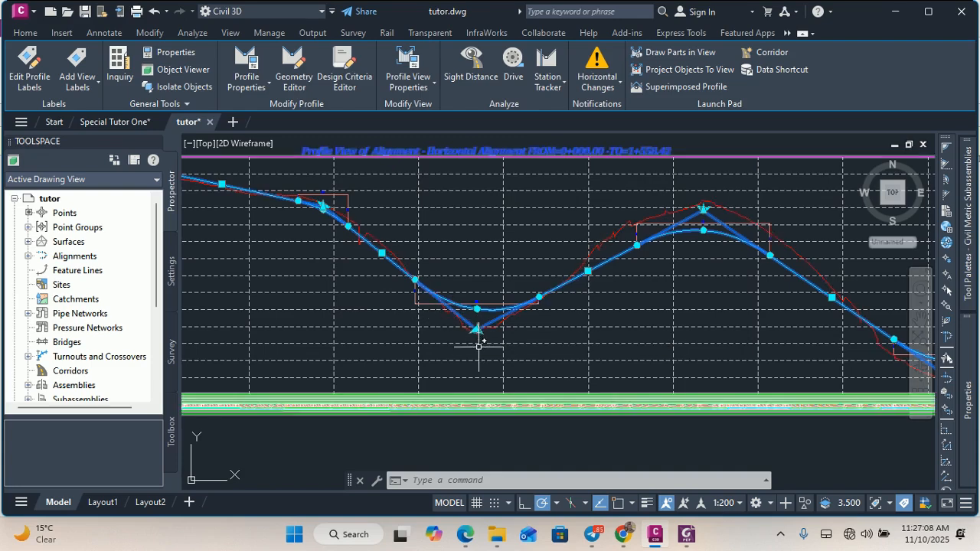
scroll(487, 309, "up", 2)
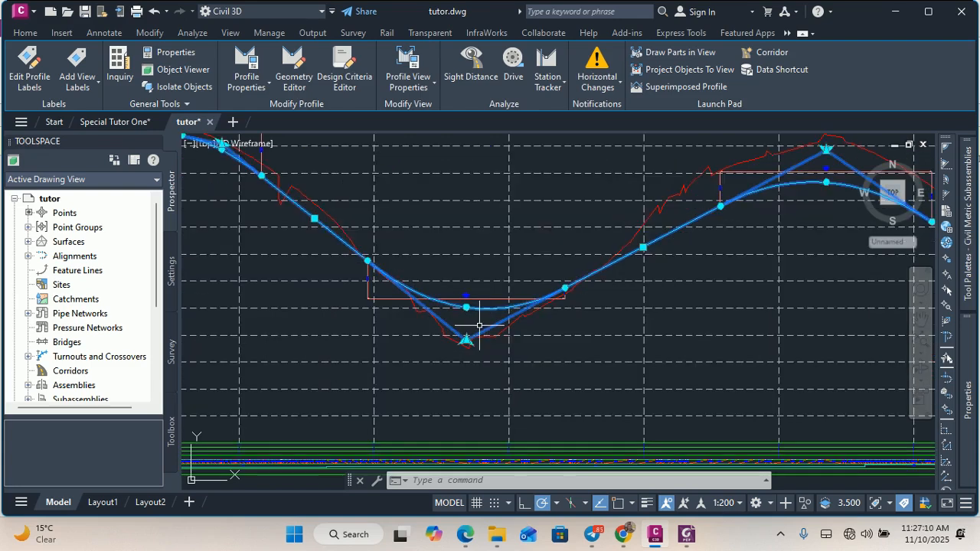
scroll(456, 327, "up", 2)
scroll(490, 283, "down", 2)
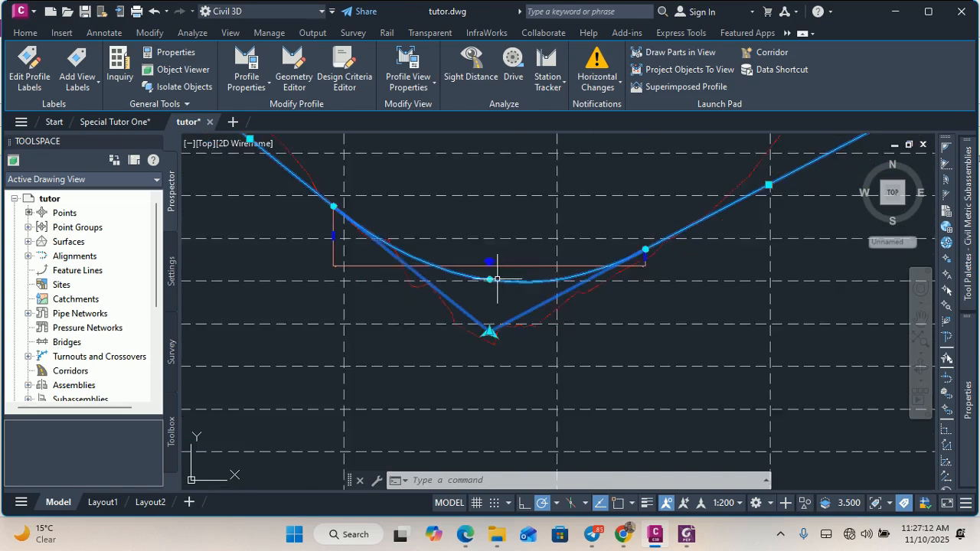
scroll(525, 287, "down", 2)
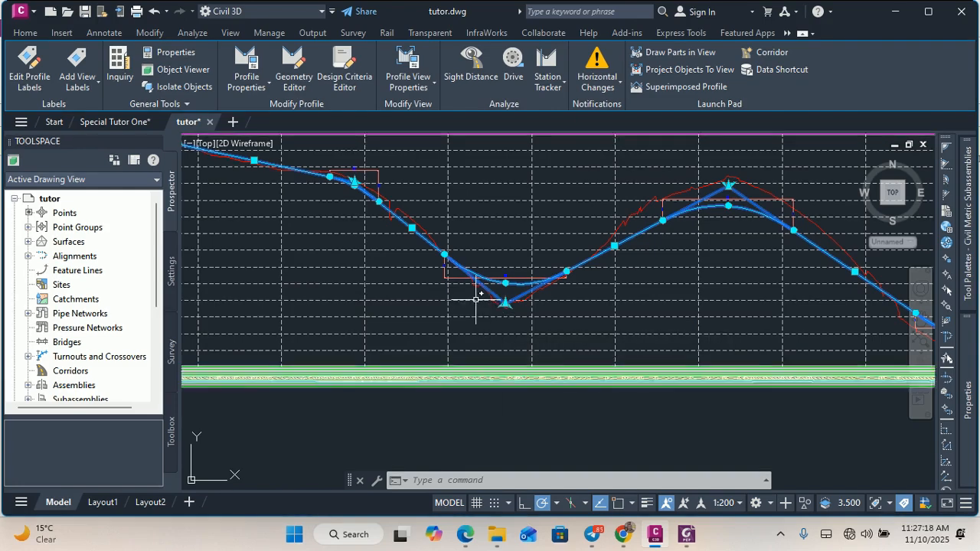
scroll(476, 300, "up", 2)
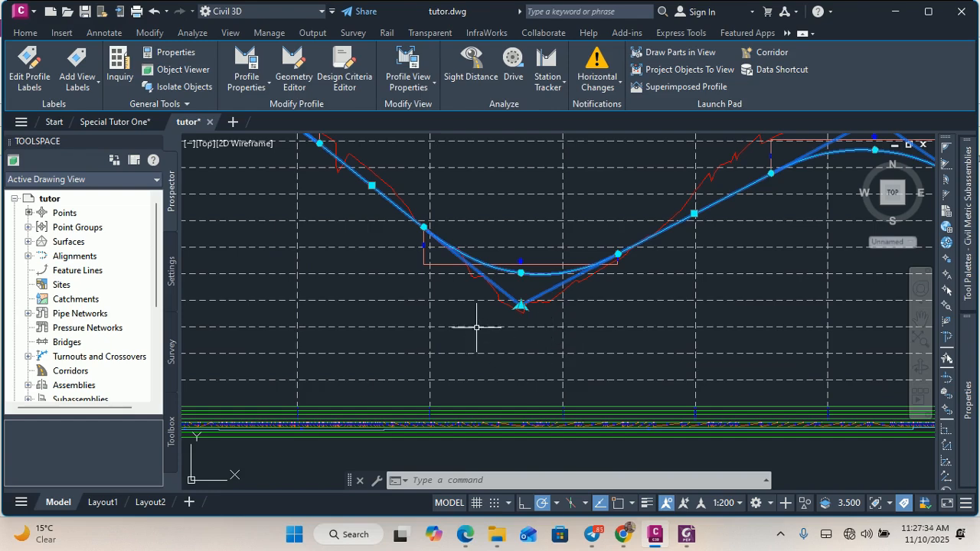
scroll(475, 292, "down", 2)
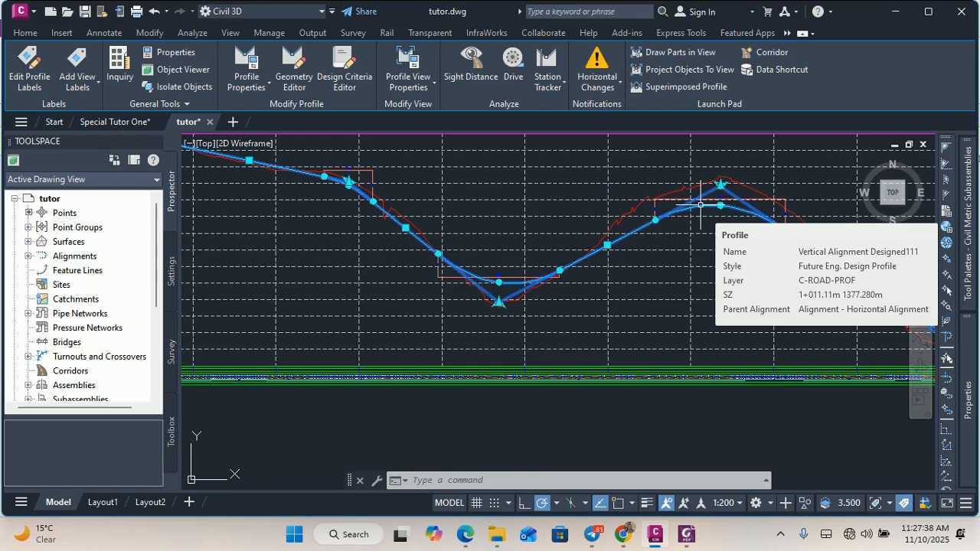
scroll(690, 211, "up", 2)
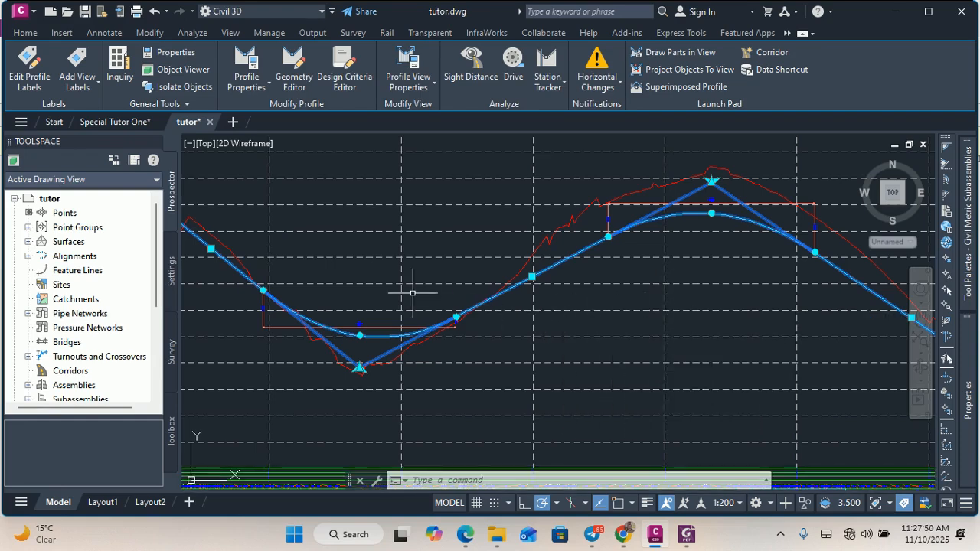
scroll(420, 289, "down", 1)
scroll(704, 306, "up", 6)
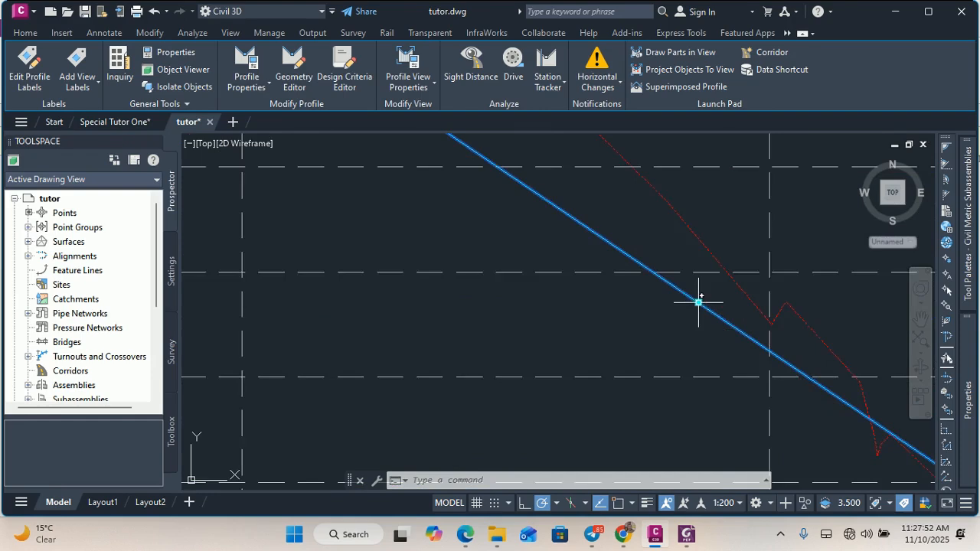
scroll(727, 346, "down", 5)
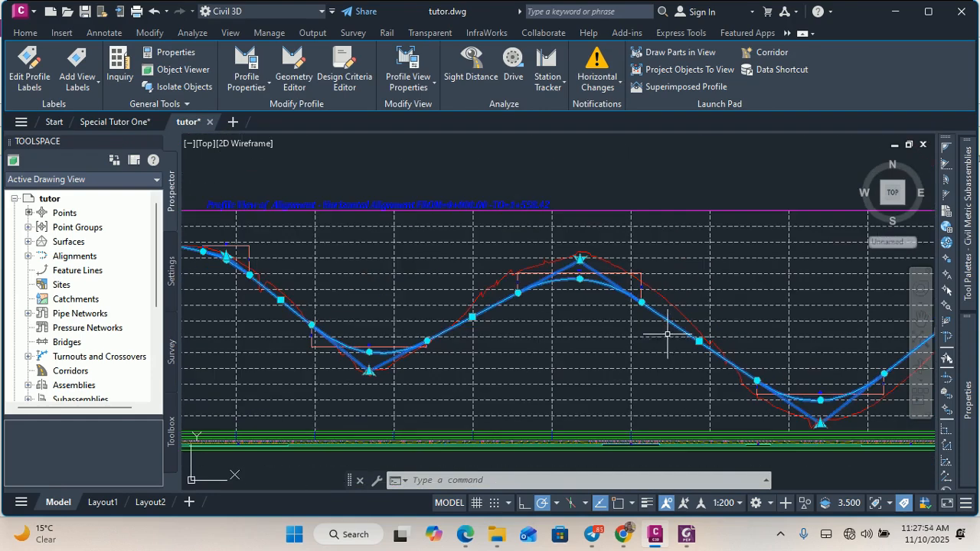
- Raise the PVI of the last crest straight up to just below the peak of the existing ground
scroll(580, 259, "up", 3)
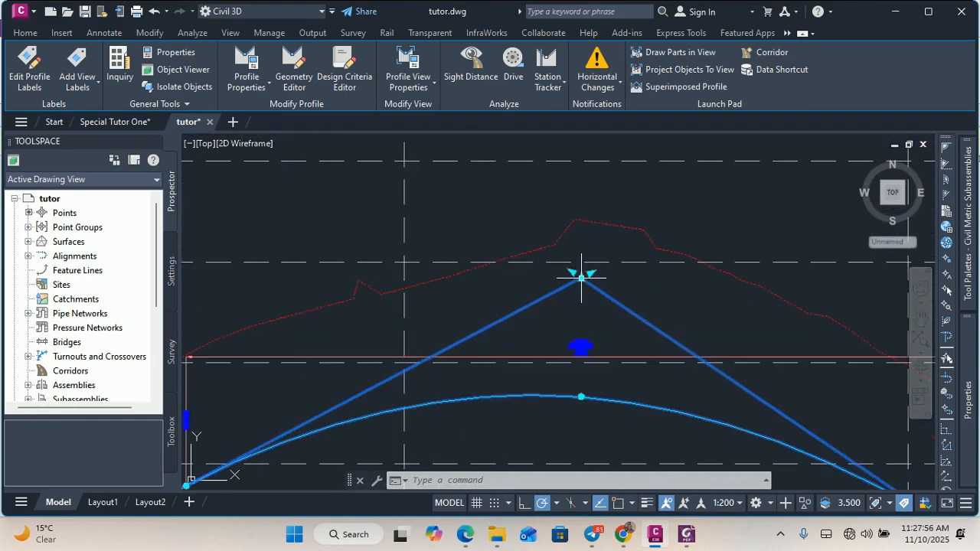
left_click(581, 276)
scroll(587, 243, "down", 3)
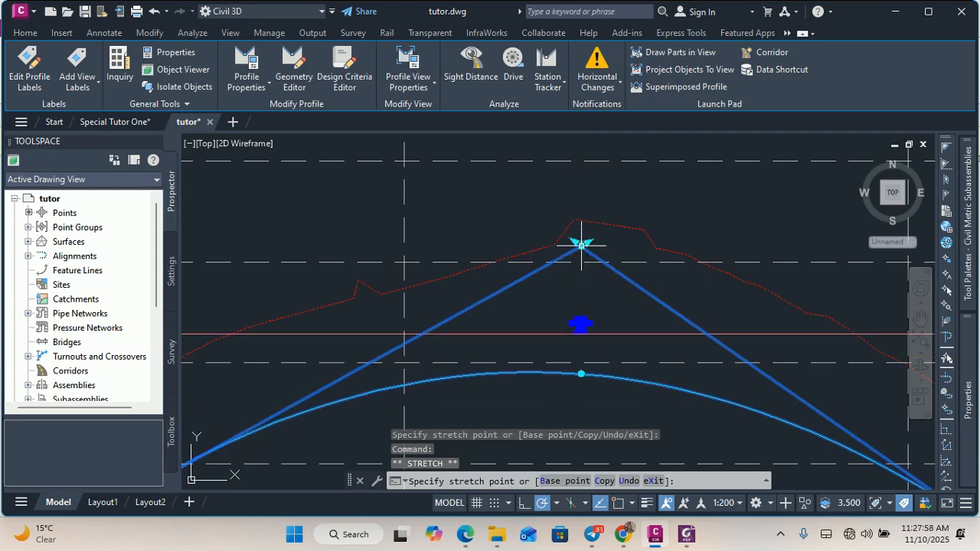
scroll(429, 219, "down", 2)
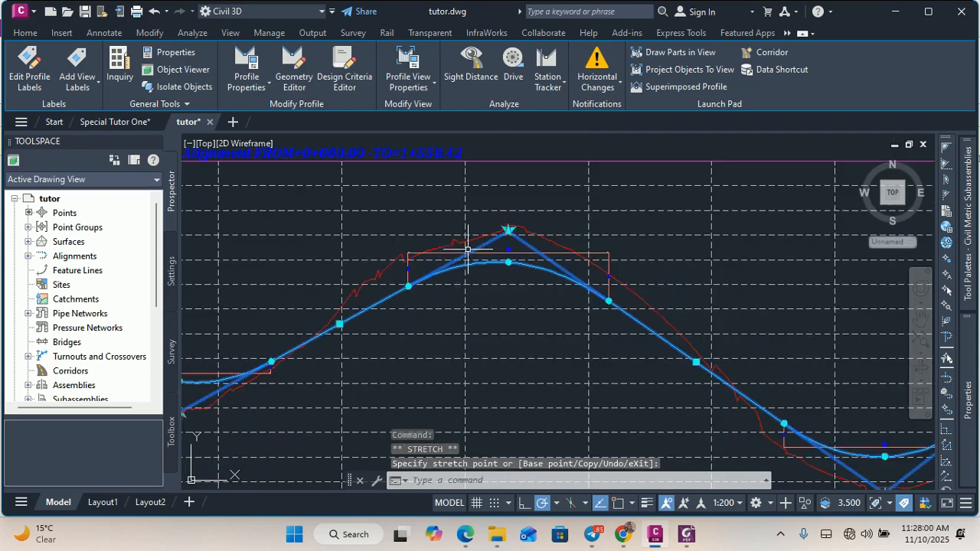
- Check the grade label of the tangent falling from the raised crest toward the last sag
scroll(690, 354, "up", 5)
scroll(658, 359, "up", 1)
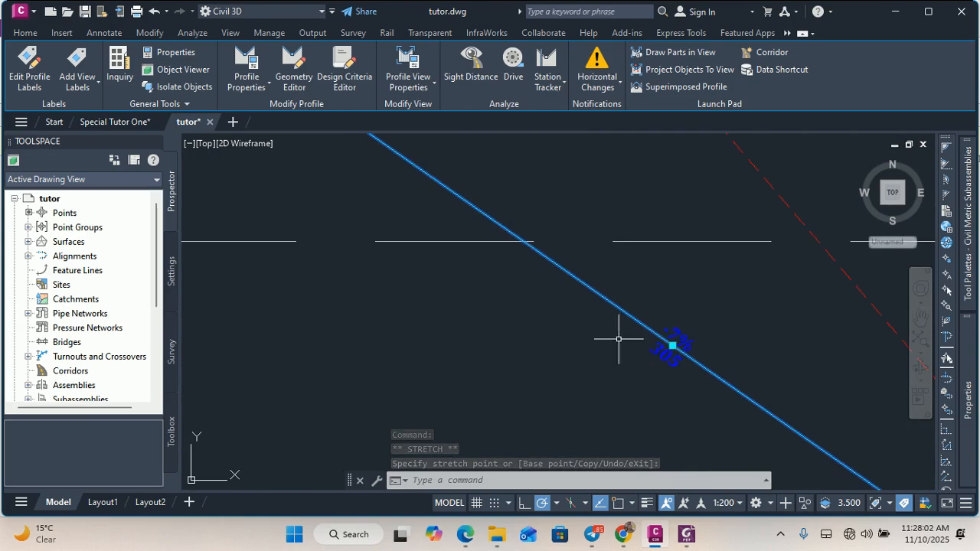
scroll(604, 322, "down", 6)
scroll(701, 338, "down", 4)
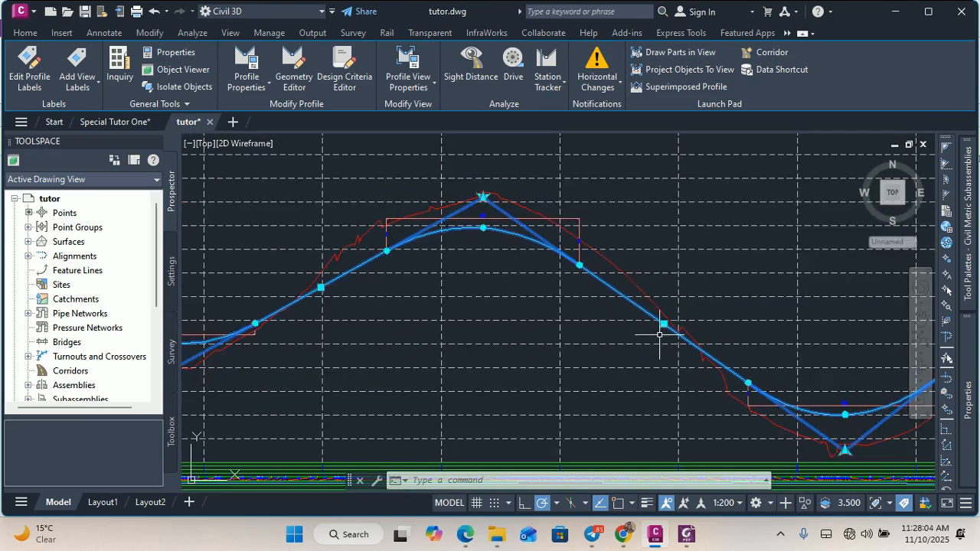
- Review the design profile's fit to the existing ground from the raised crest back to the profile's start, and deselect the profile
scroll(574, 279, "up", 5)
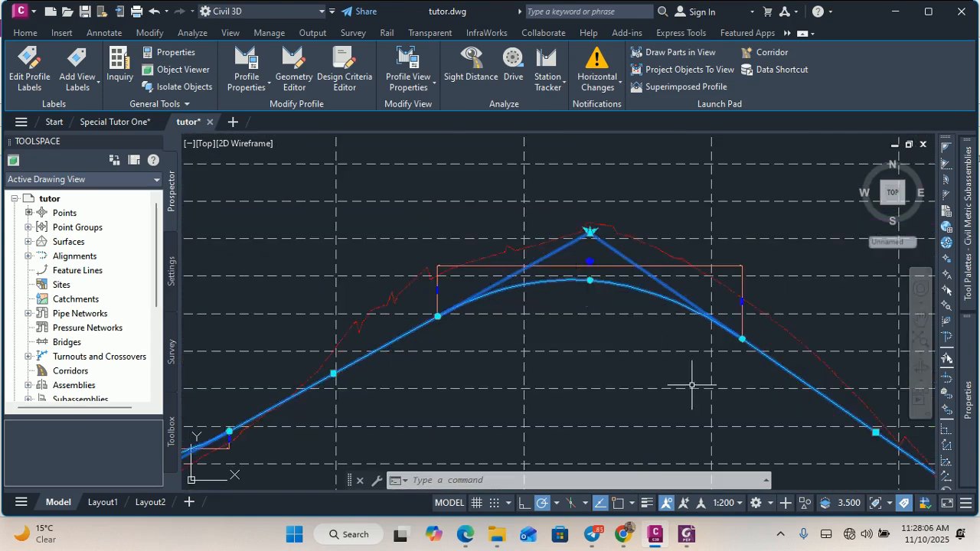
scroll(720, 271, "down", 4)
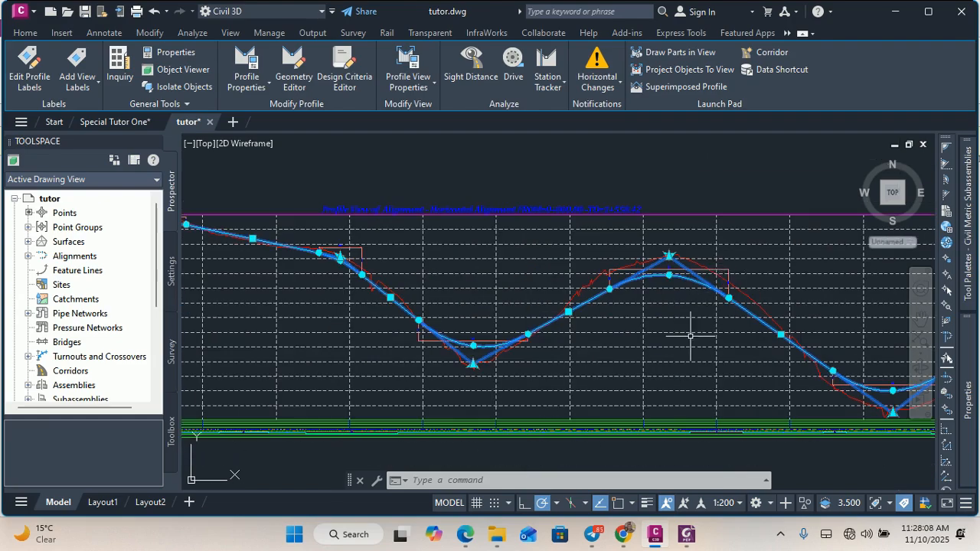
scroll(467, 364, "up", 3)
scroll(564, 350, "down", 1)
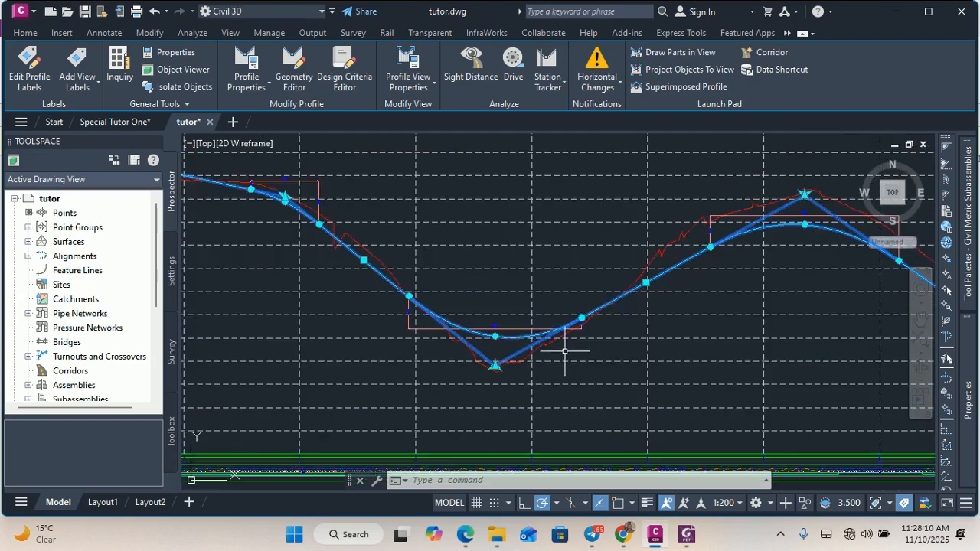
scroll(490, 360, "up", 1)
scroll(634, 354, "down", 5)
scroll(537, 308, "up", 6)
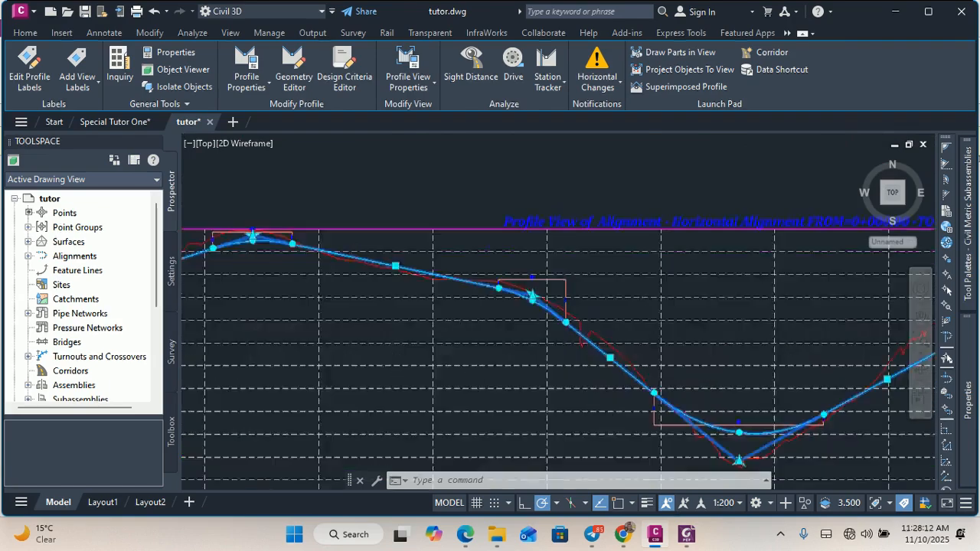
scroll(603, 342, "down", 4)
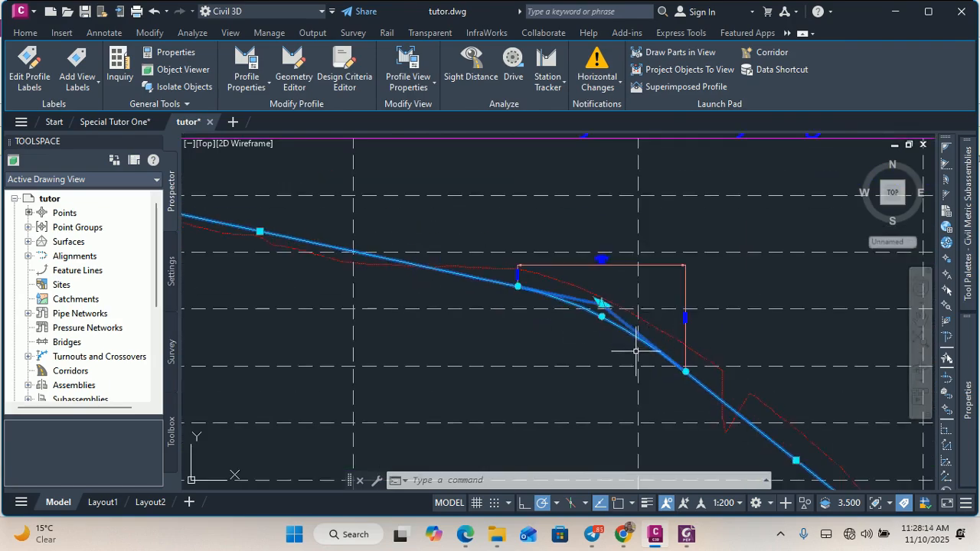
scroll(656, 322, "down", 3)
scroll(514, 280, "up", 5)
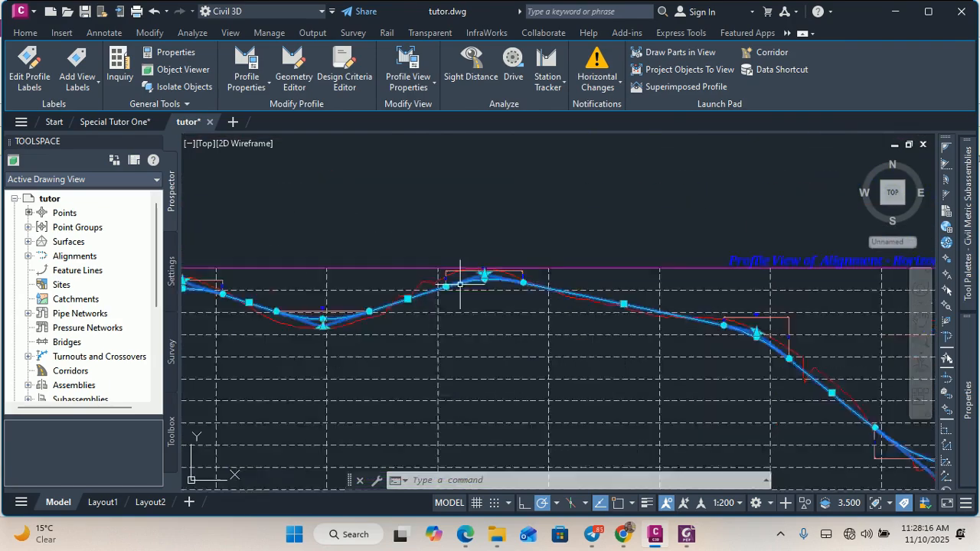
scroll(651, 285, "down", 1)
scroll(708, 278, "down", 4)
scroll(497, 321, "up", 6)
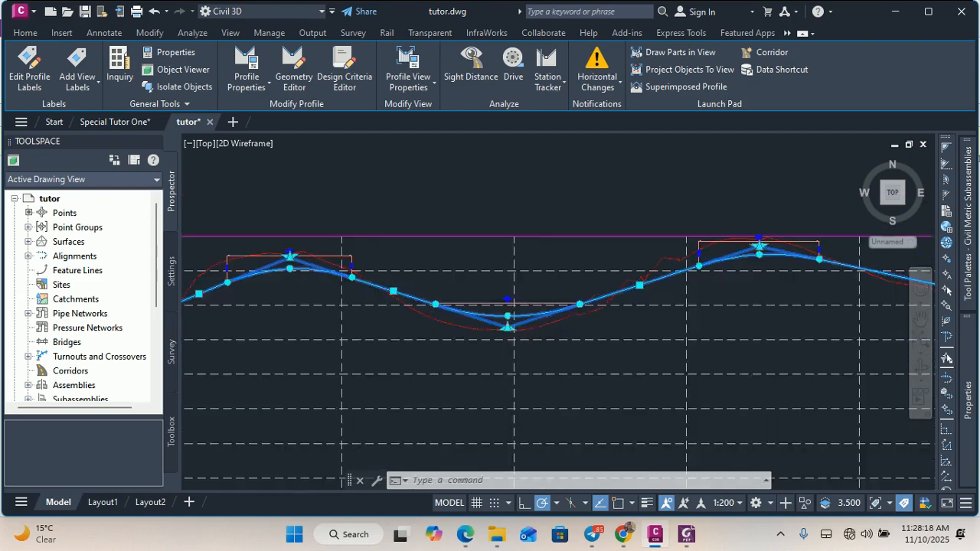
scroll(648, 314, "down", 4)
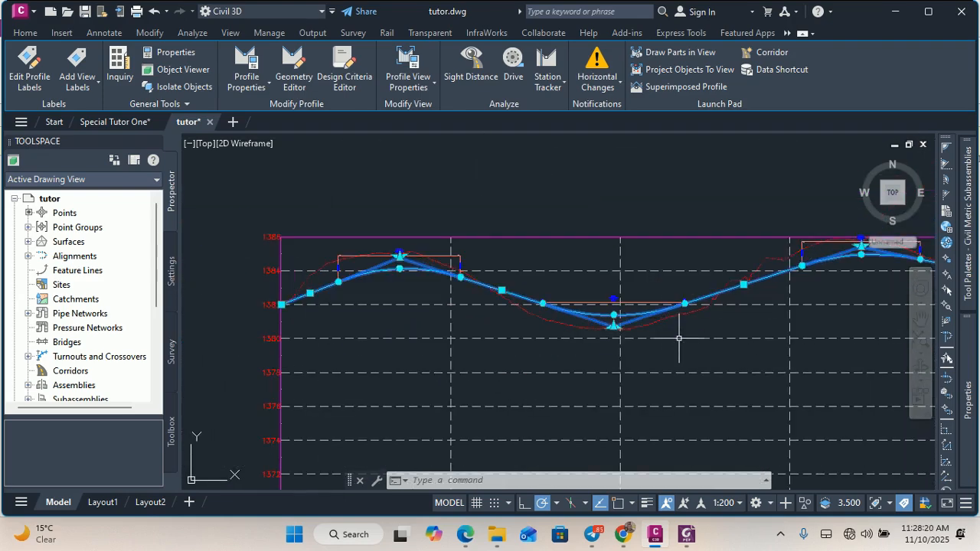
scroll(722, 350, "up", 2)
scroll(536, 315, "up", 3)
scroll(393, 305, "down", 3)
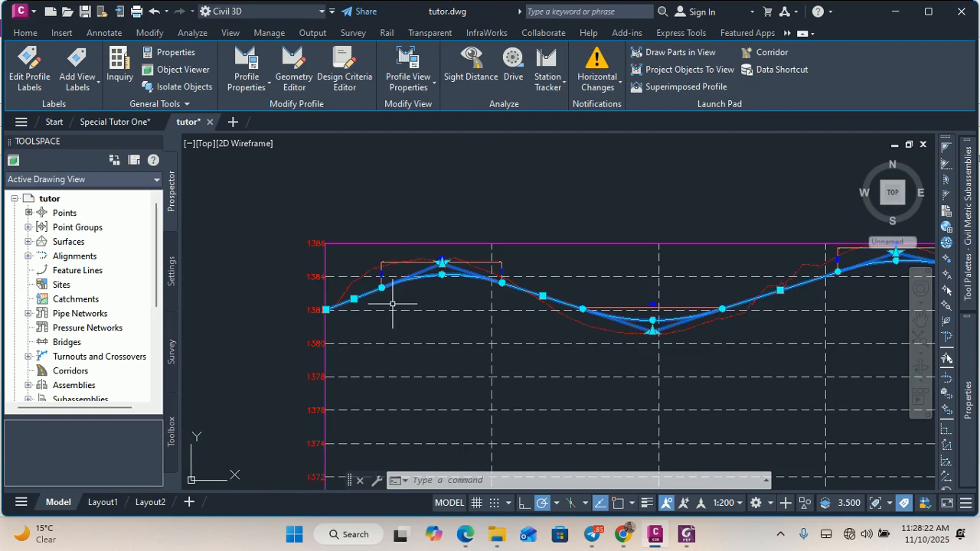
key("Escape")
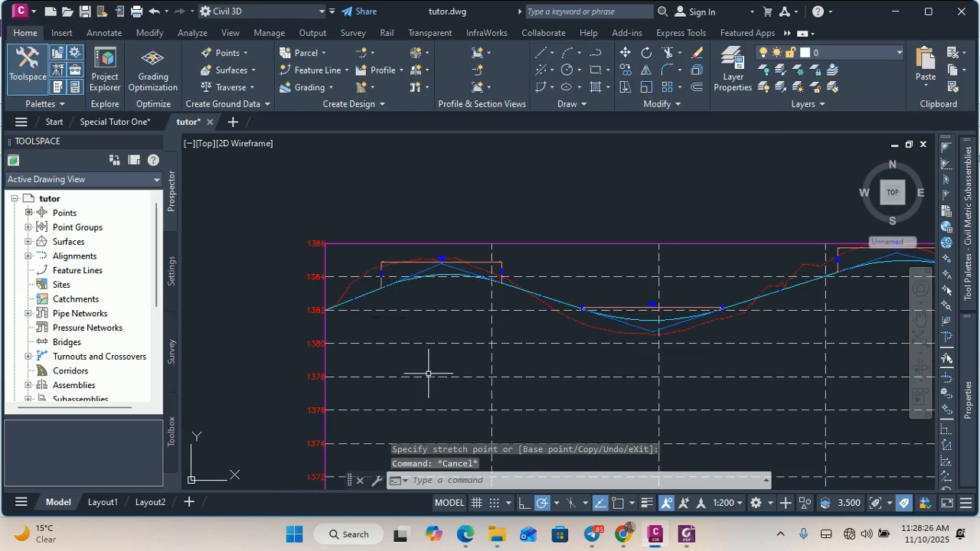
- Examine the overall profile view and the first crest and sag near its start against the existing ground line
scroll(399, 356, "down", 2)
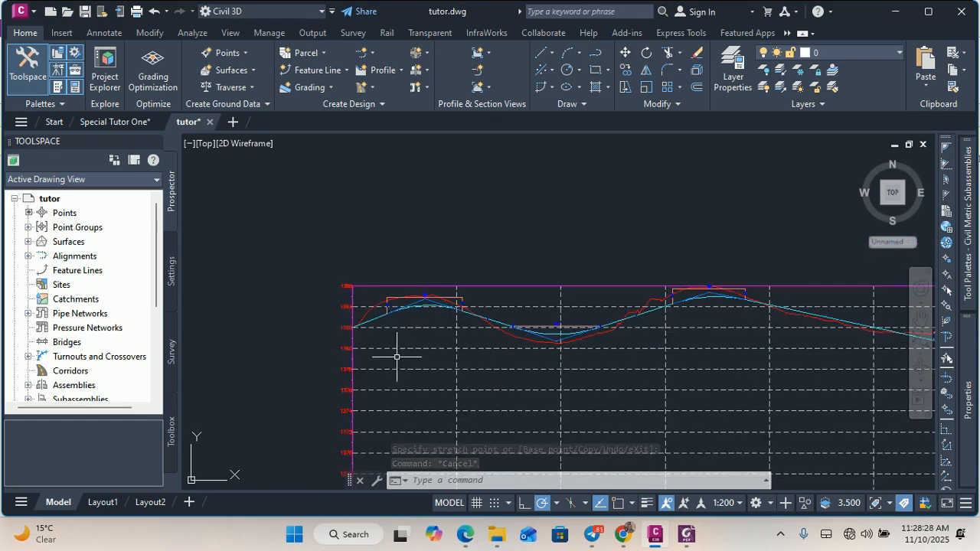
scroll(409, 302, "up", 1)
scroll(335, 307, "down", 1)
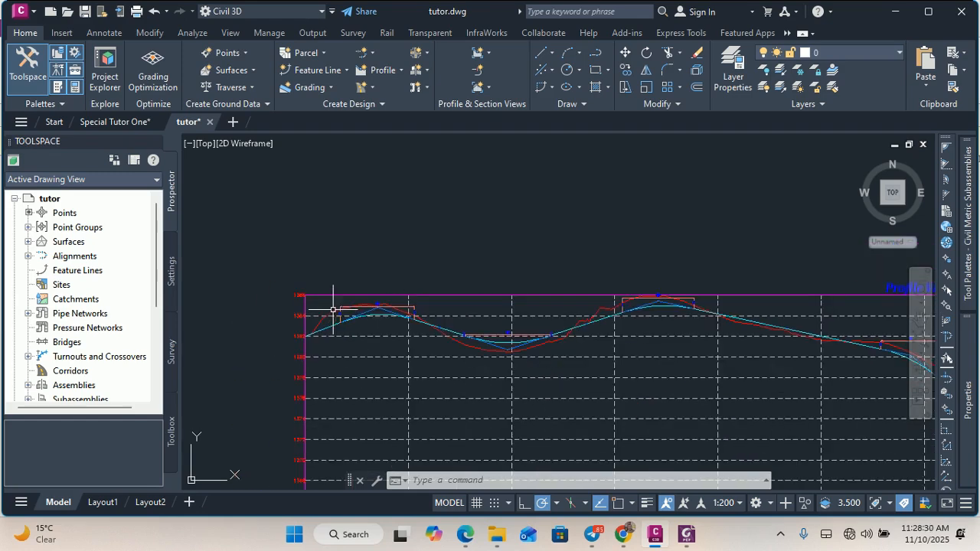
scroll(366, 314, "down", 2)
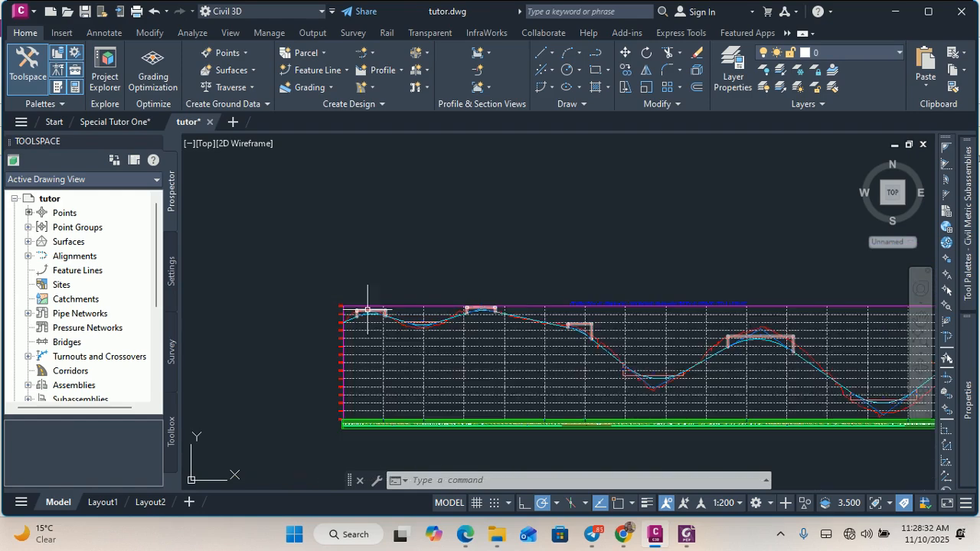
mouse_move(574, 373)
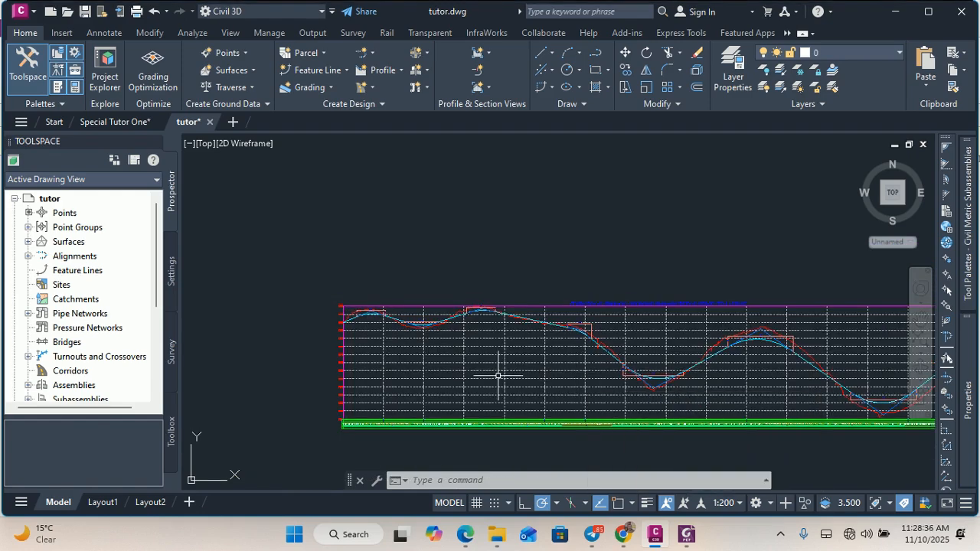
mouse_move(478, 375)
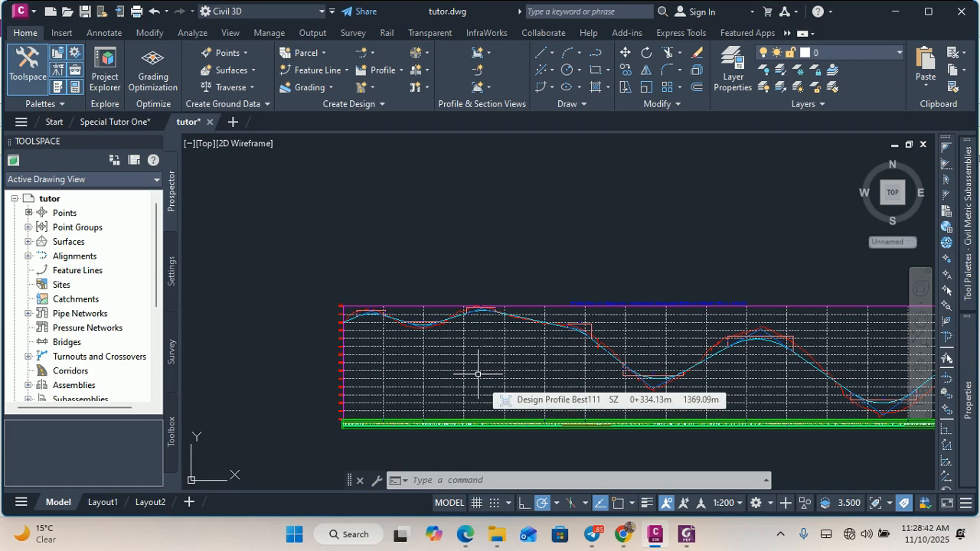
left_click(348, 317)
scroll(354, 316, "up", 5)
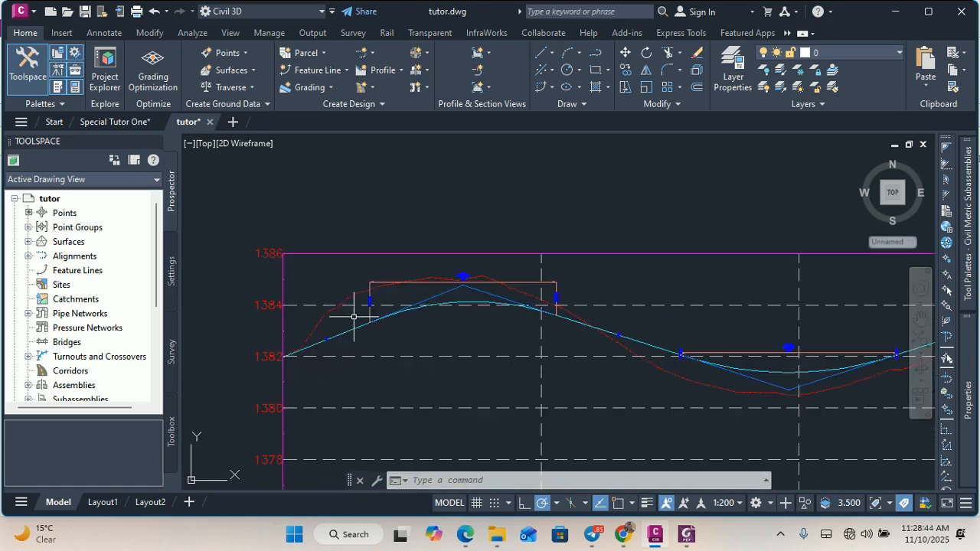
mouse_move(354, 316)
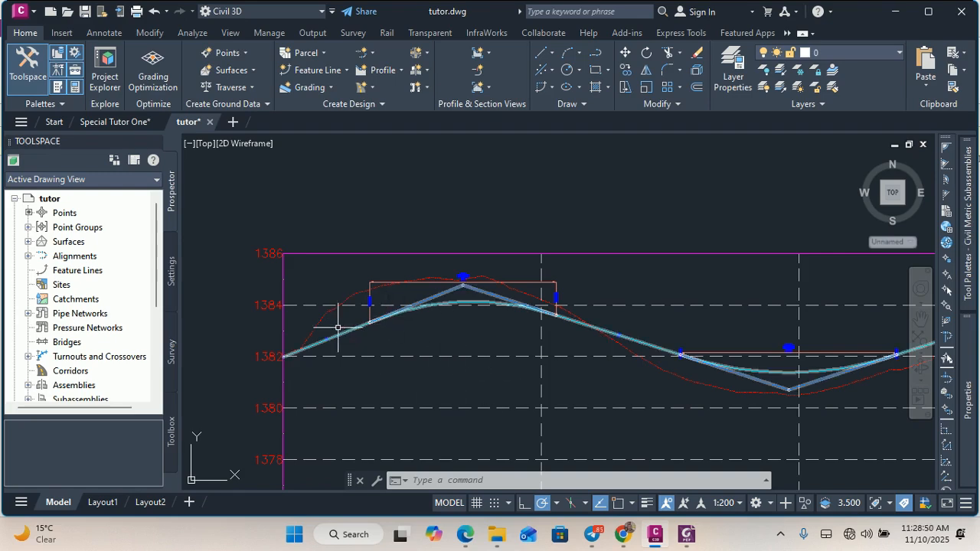
scroll(358, 304, "down", 3)
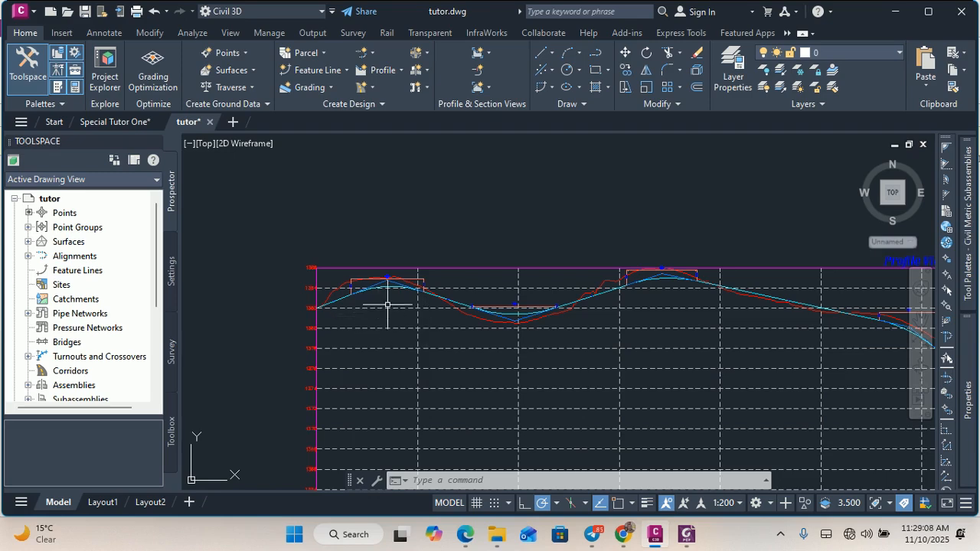
scroll(379, 294, "up", 2)
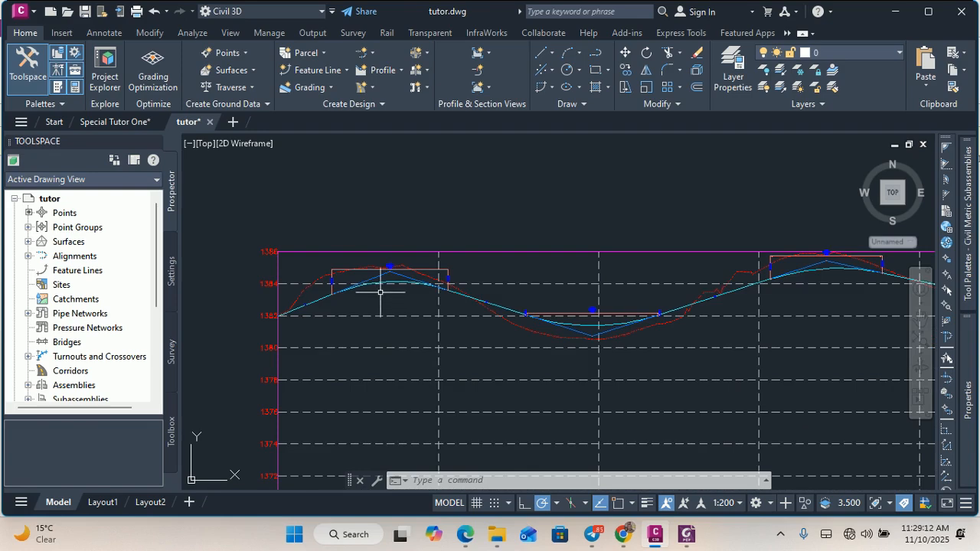
- Compare the design profile's first crest curve and the sag beside it with the existing ground line
scroll(382, 300, "up", 3)
scroll(381, 301, "down", 5)
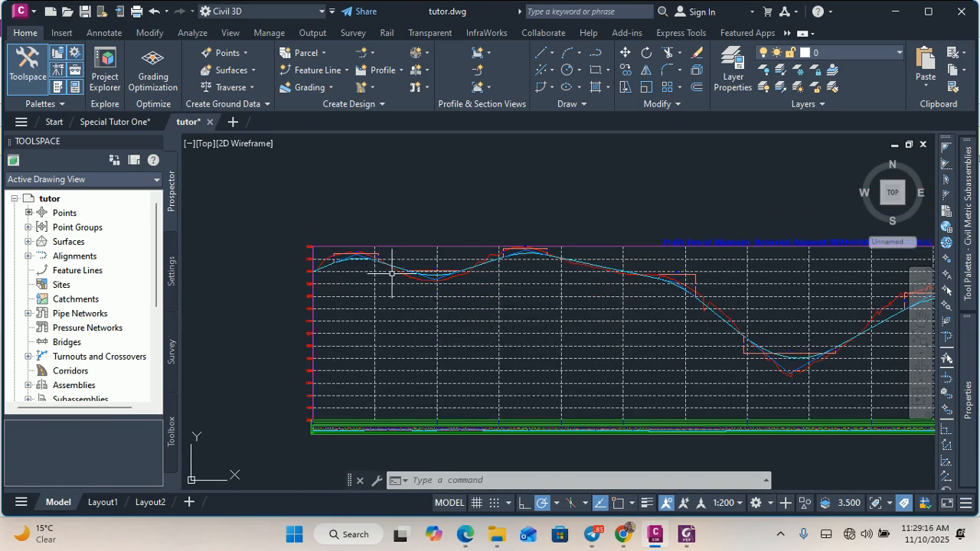
left_click(361, 259)
scroll(352, 264, "up", 3)
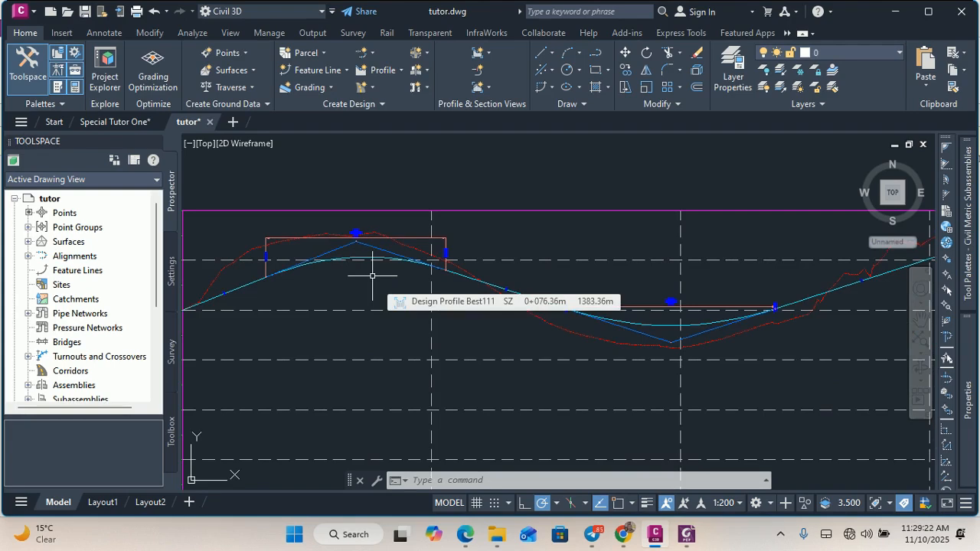
scroll(330, 232, "down", 2)
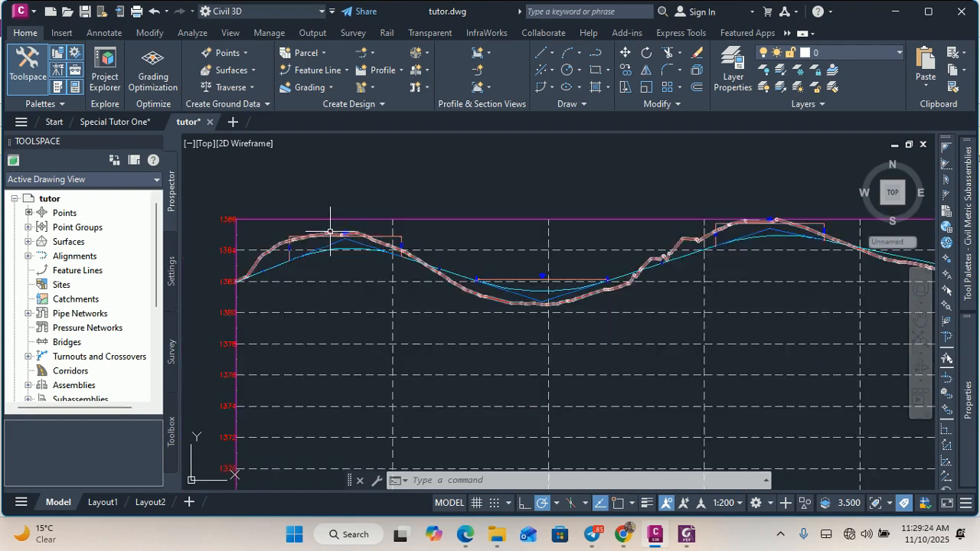
scroll(400, 201, "down", 2)
scroll(422, 227, "up", 1)
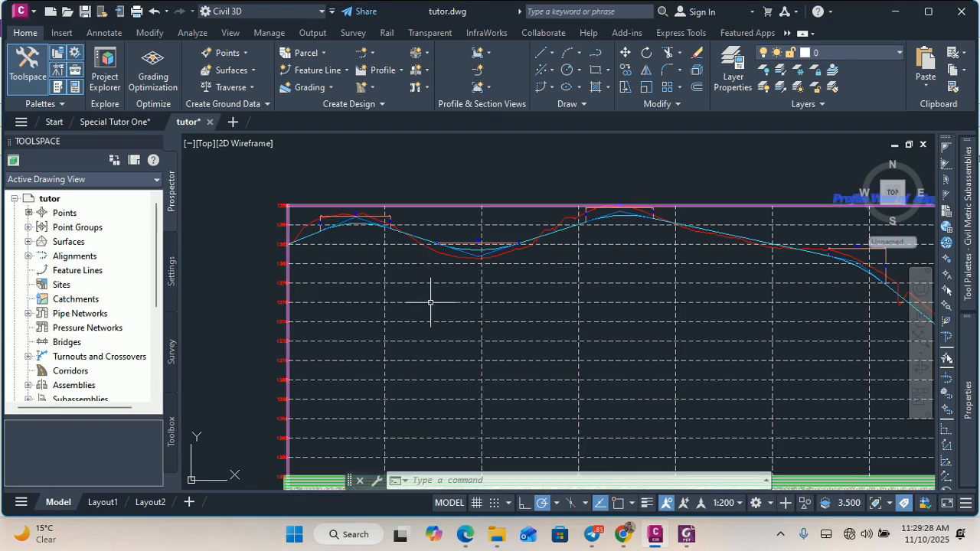
mouse_move(430, 302)
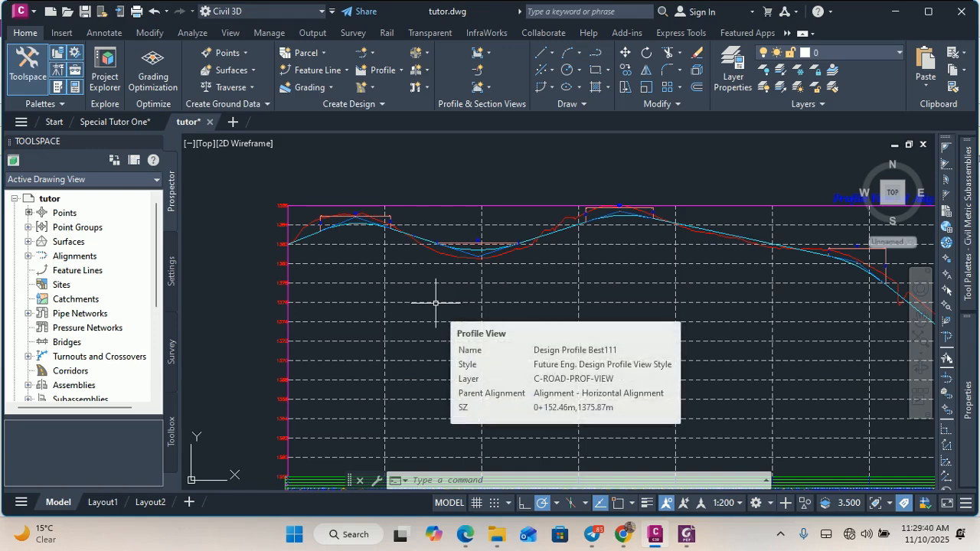
scroll(328, 274, "down", 2)
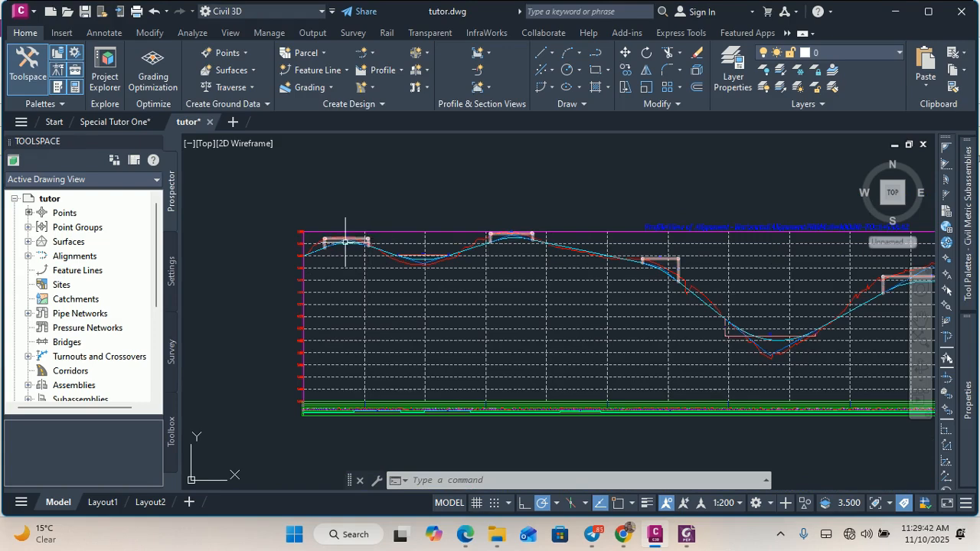
scroll(345, 242, "up", 5)
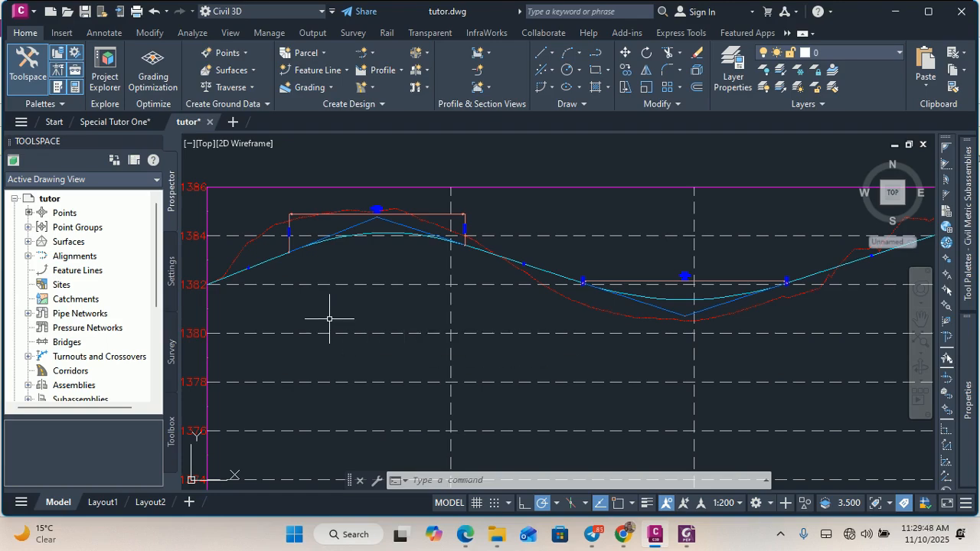
scroll(329, 318, "down", 4)
scroll(309, 321, "up", 3)
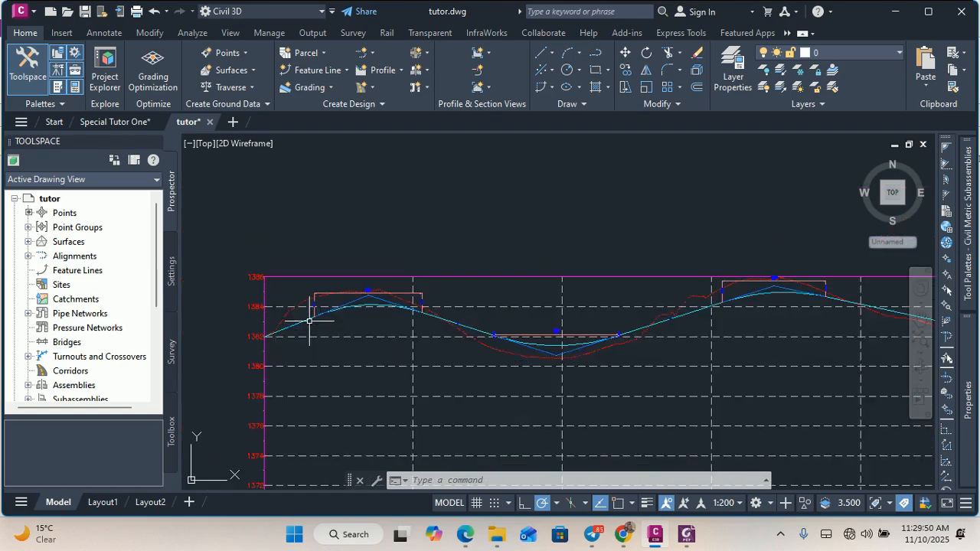
scroll(341, 322, "up", 4)
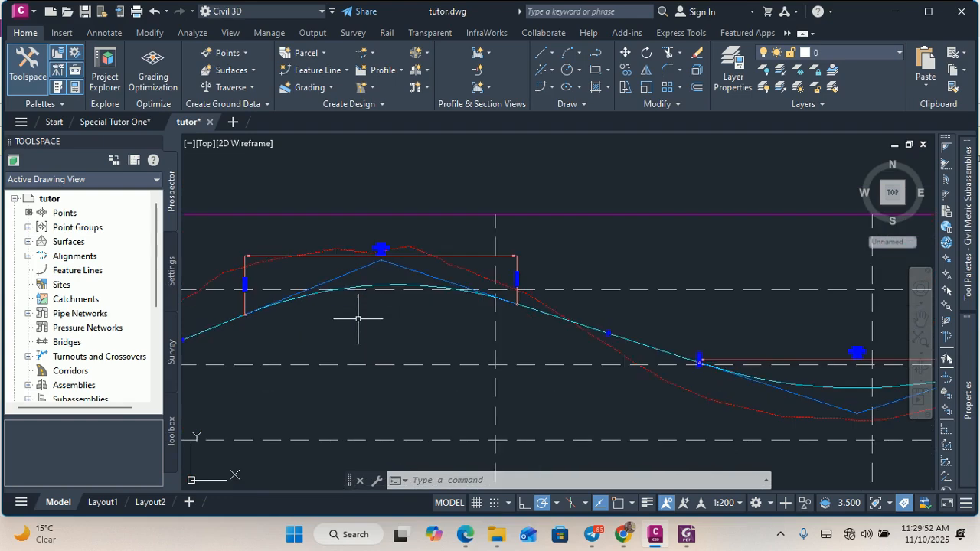
left_click(364, 285)
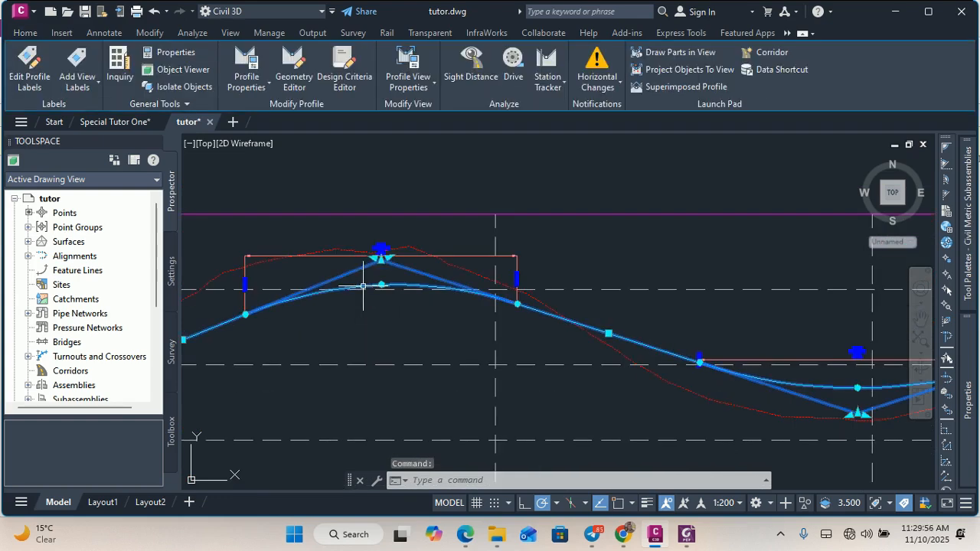
left_click(356, 82)
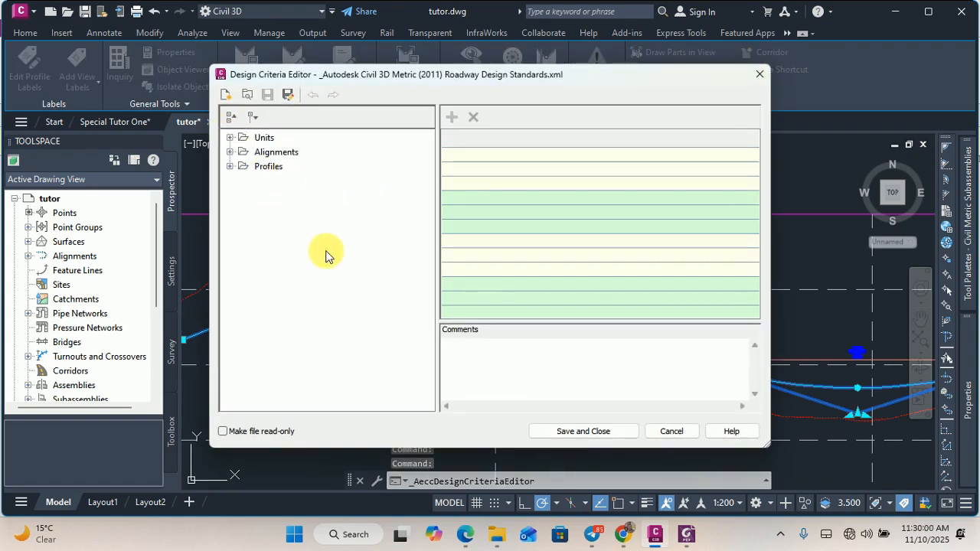
left_click(668, 432)
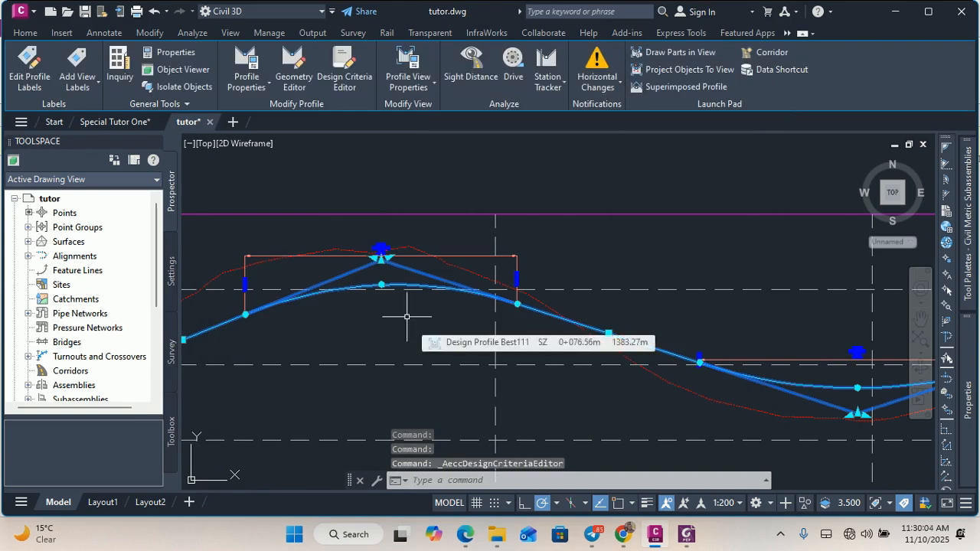
key("Escape")
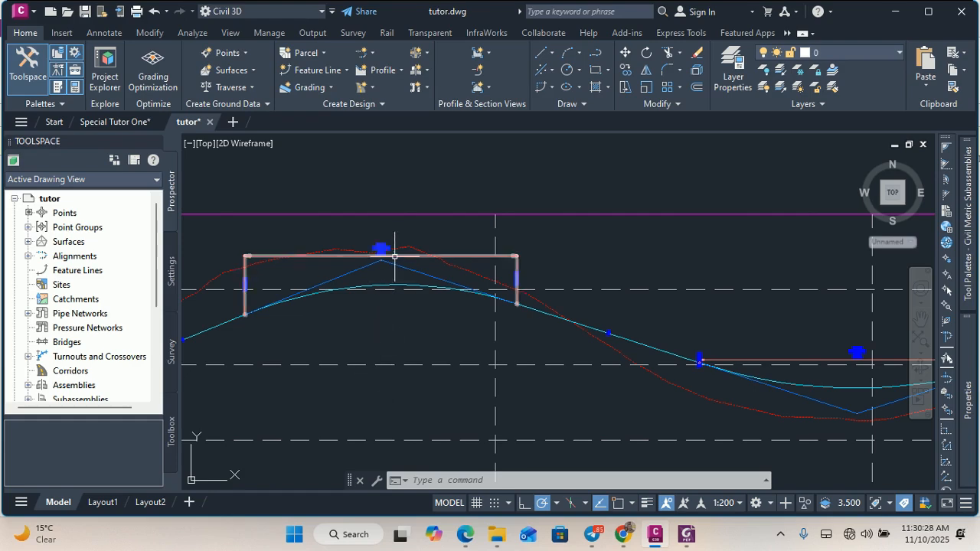
- Recheck the first crest's clearance below the existing ground, and review the whole design profile from start to end
scroll(394, 257, "down", 2)
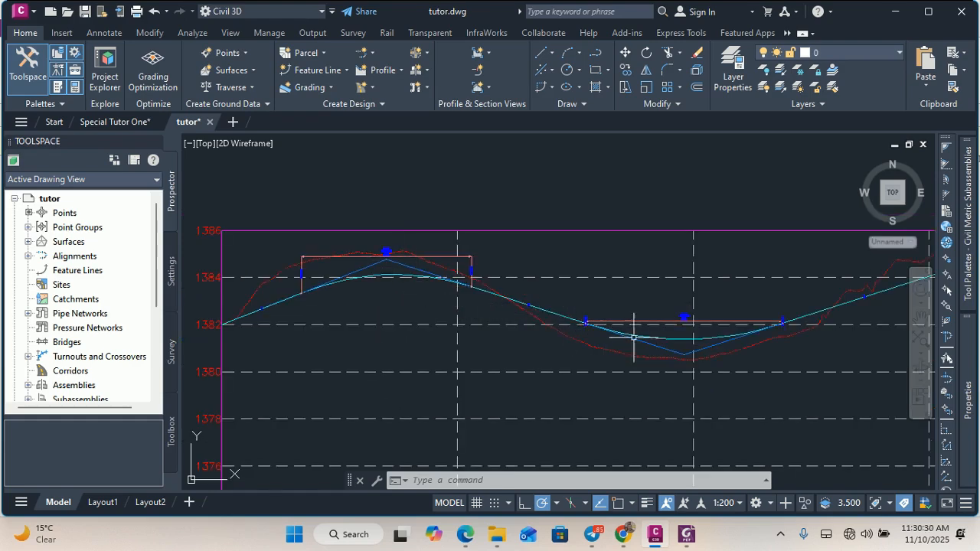
scroll(659, 339, "up", 2)
scroll(654, 330, "down", 2)
scroll(459, 306, "up", 2)
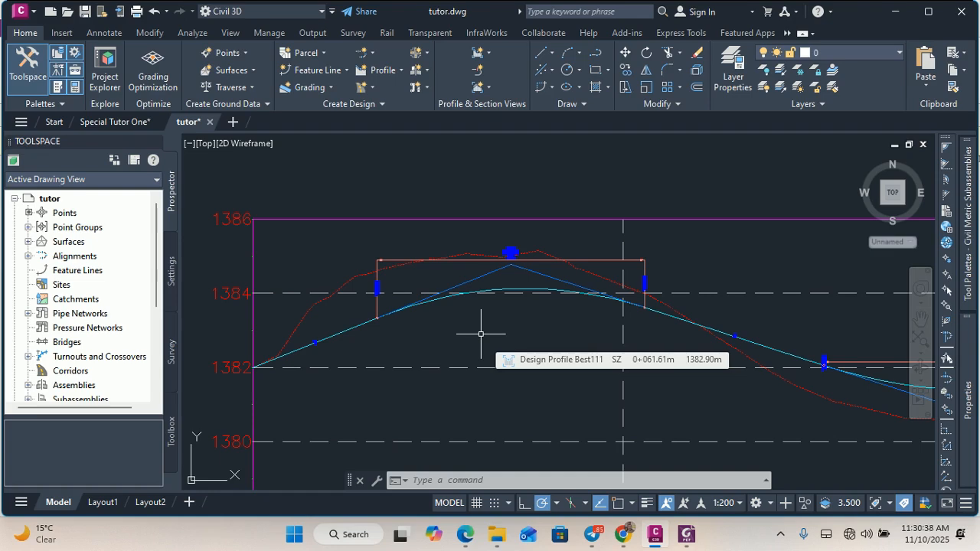
scroll(383, 284, "down", 4)
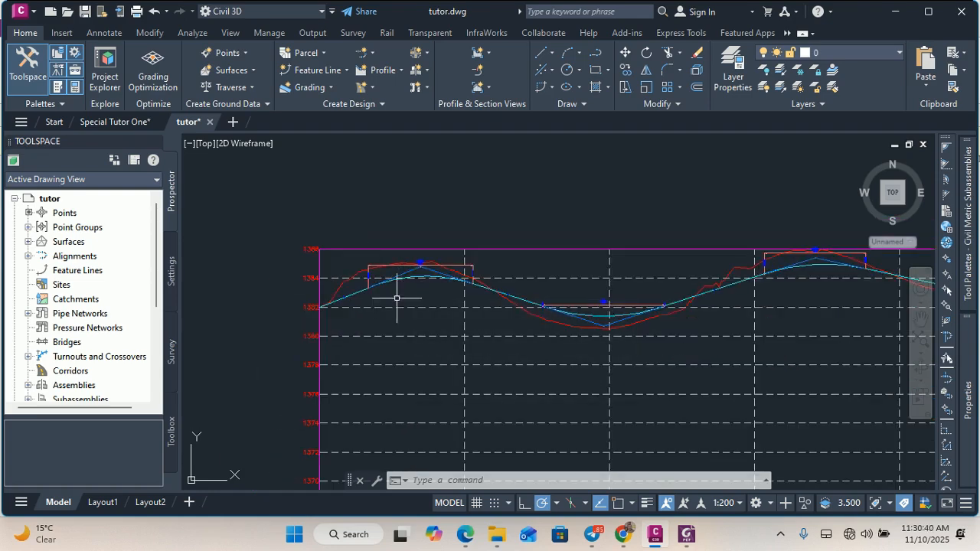
scroll(339, 281, "down", 4)
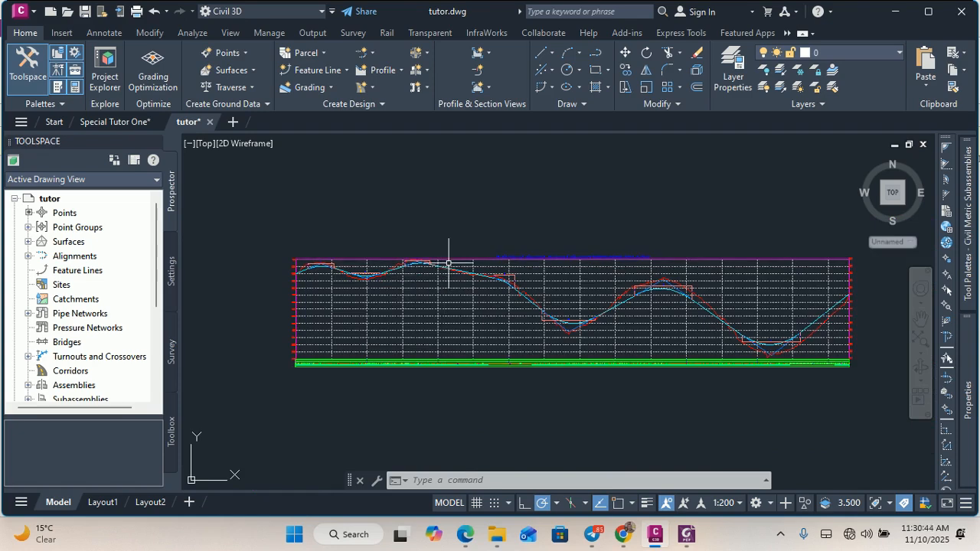
mouse_move(442, 292)
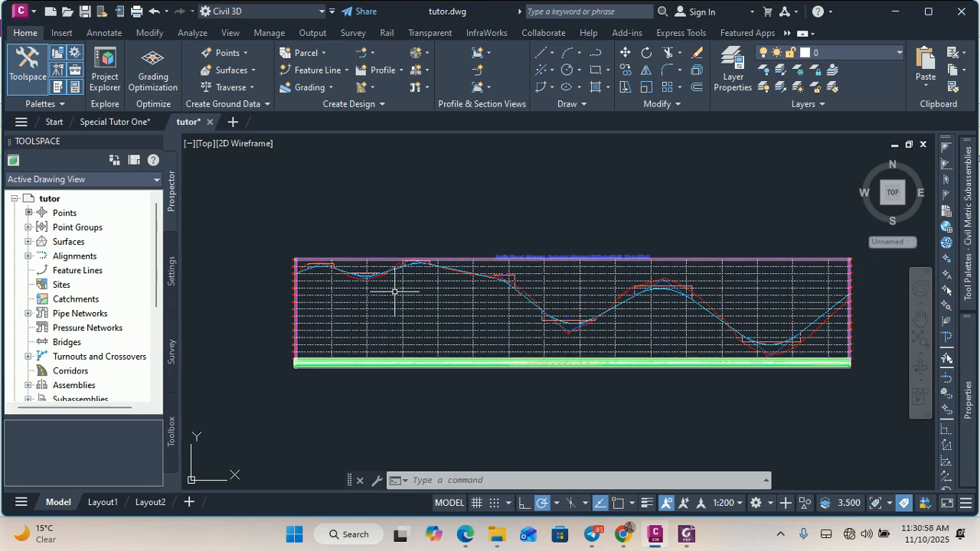
left_click(425, 72)
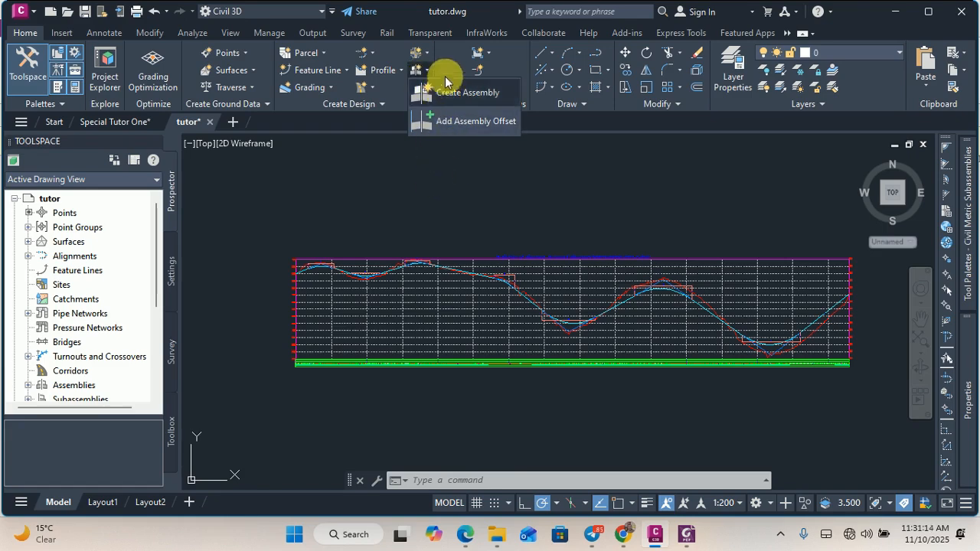
left_click(449, 69)
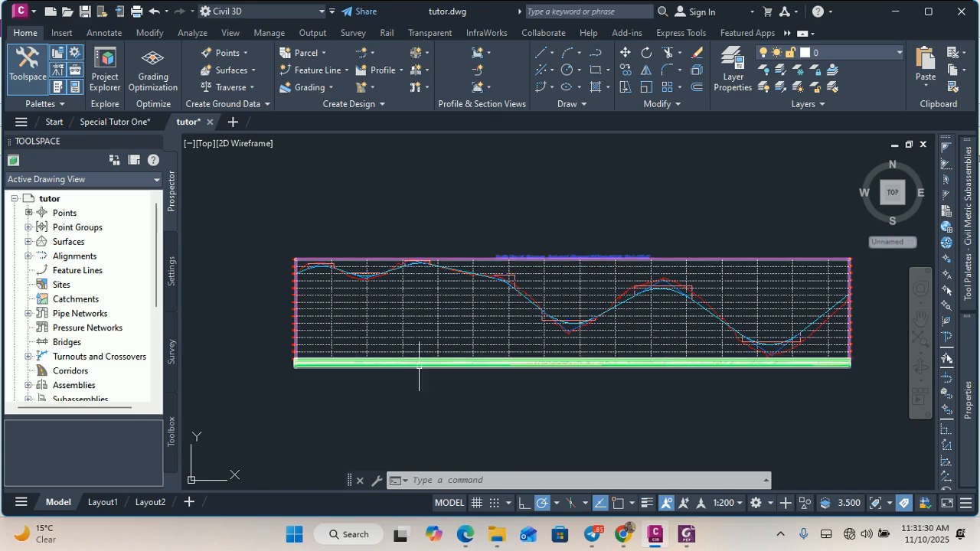
scroll(376, 372, "down", 4)
scroll(420, 337, "up", 4)
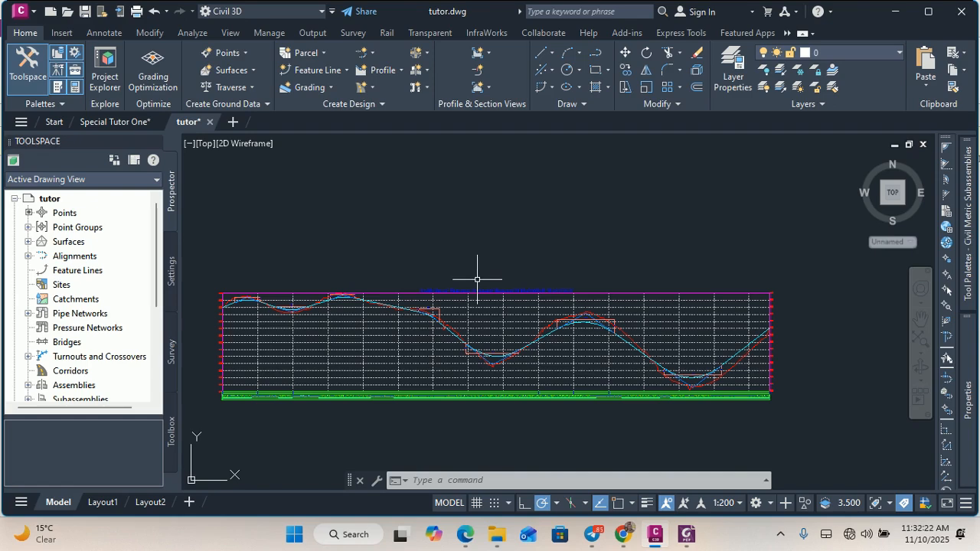
mouse_move(477, 279)
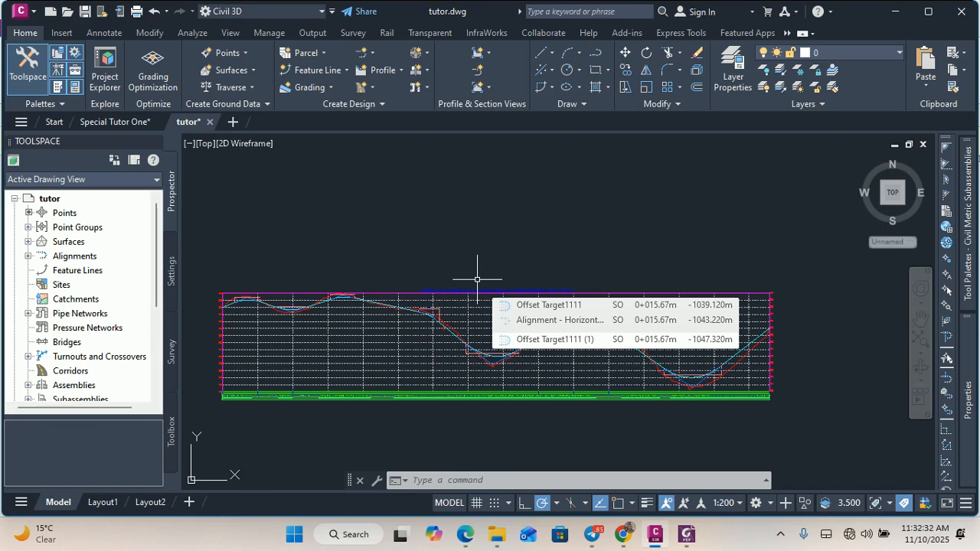
scroll(486, 356, "up", 2)
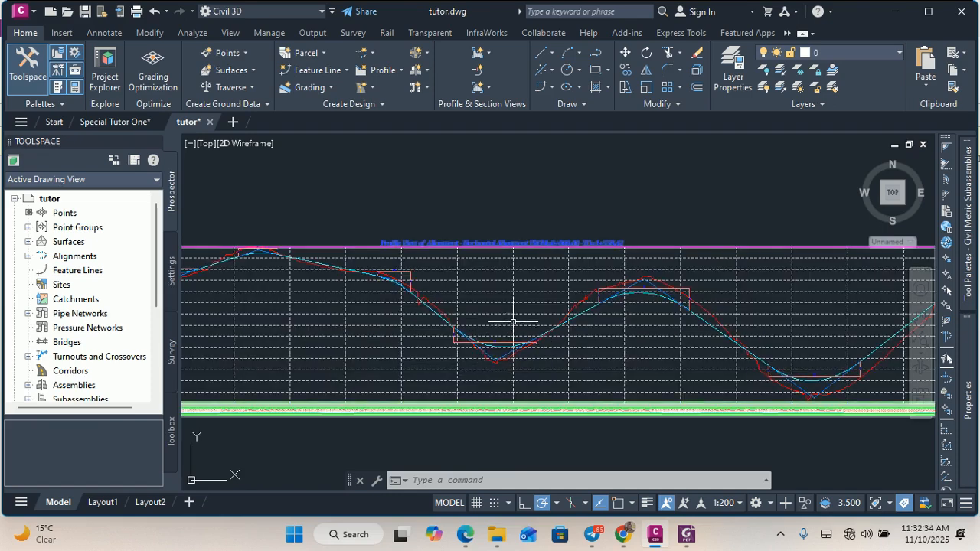
mouse_move(499, 312)
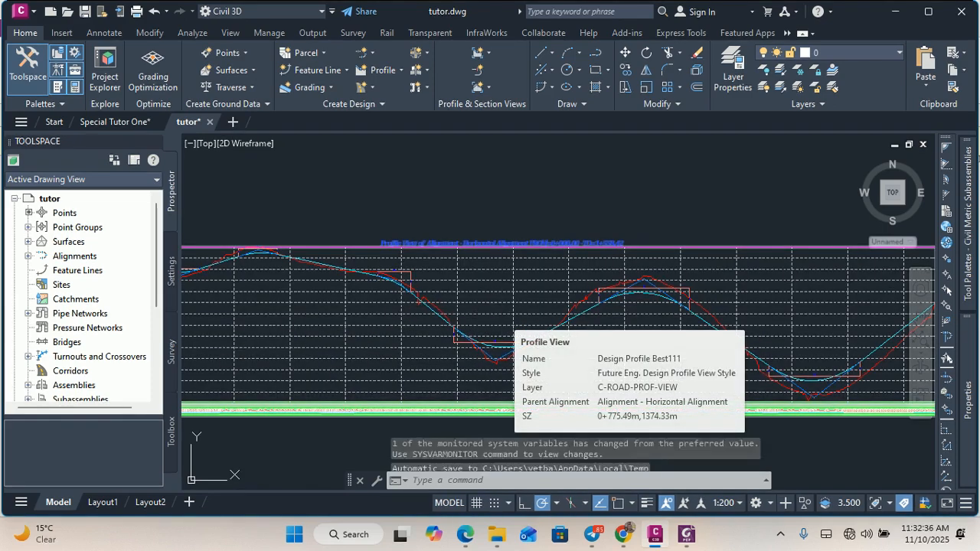